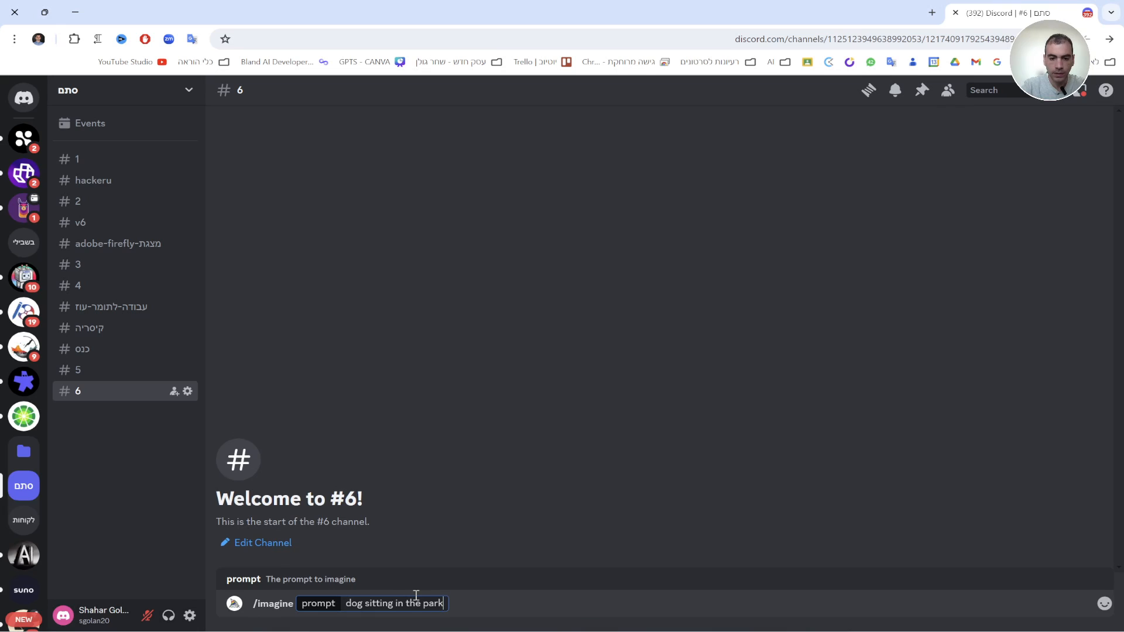
# - Generate a Midjourney image grid from the prompt "dog sitting in the park" and upscale the third image
pyautogui.press('Return')
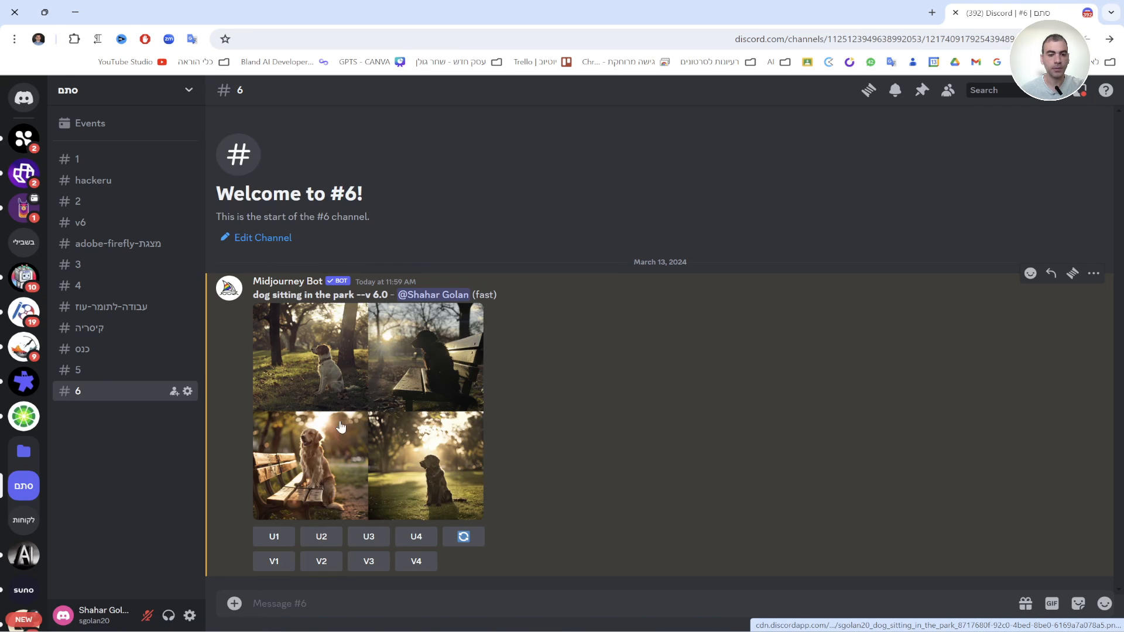
pyautogui.click(345, 455)
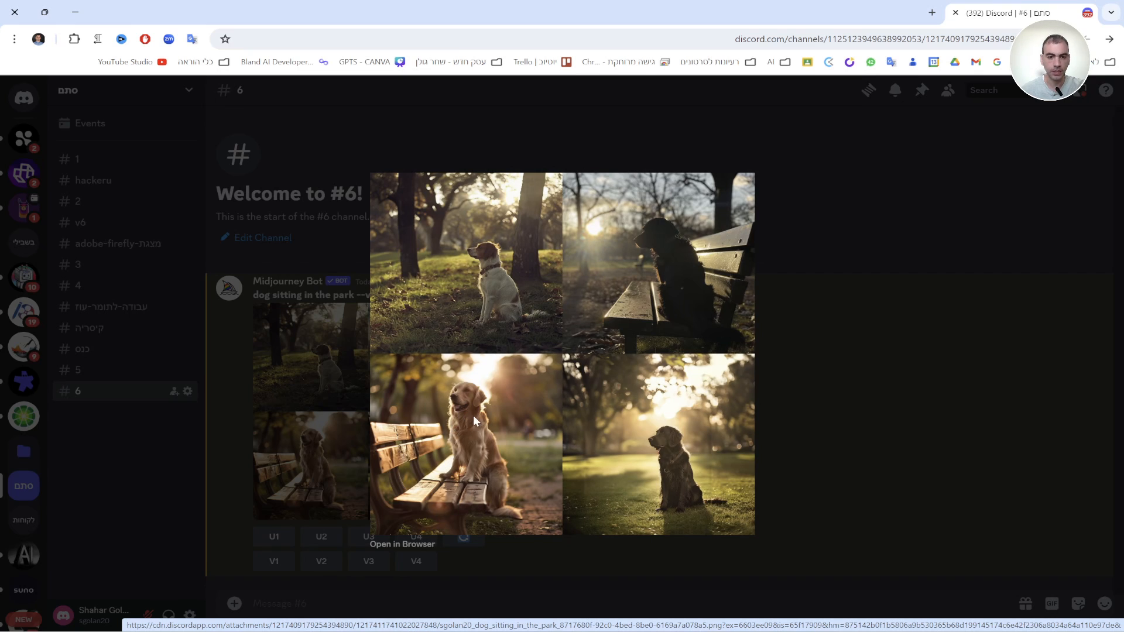
pyautogui.click(891, 416)
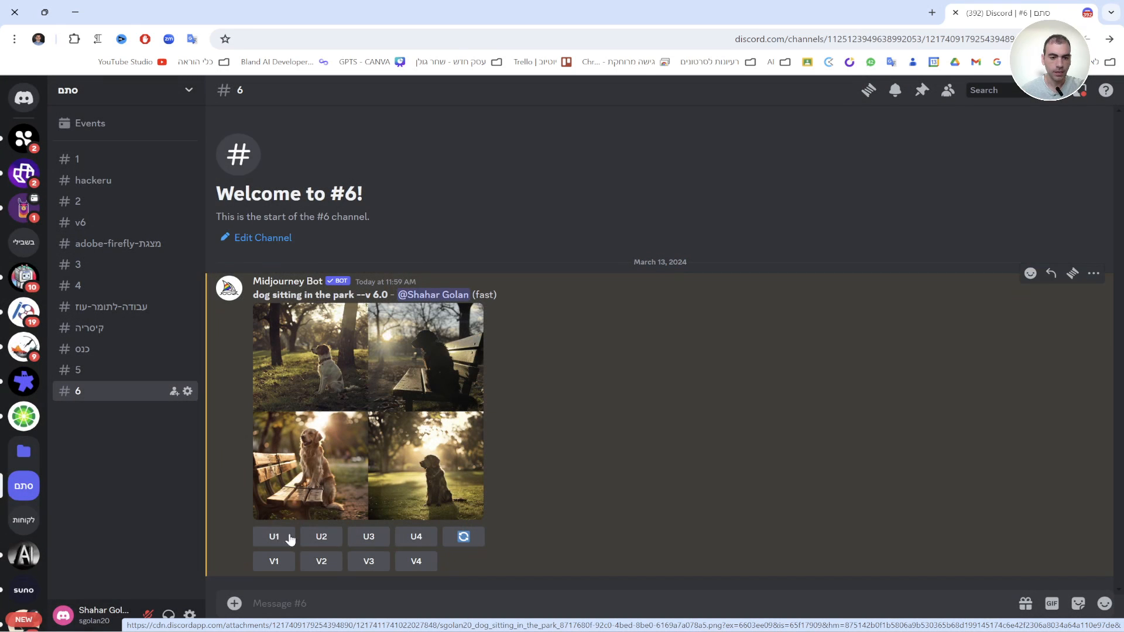
pyautogui.click(369, 537)
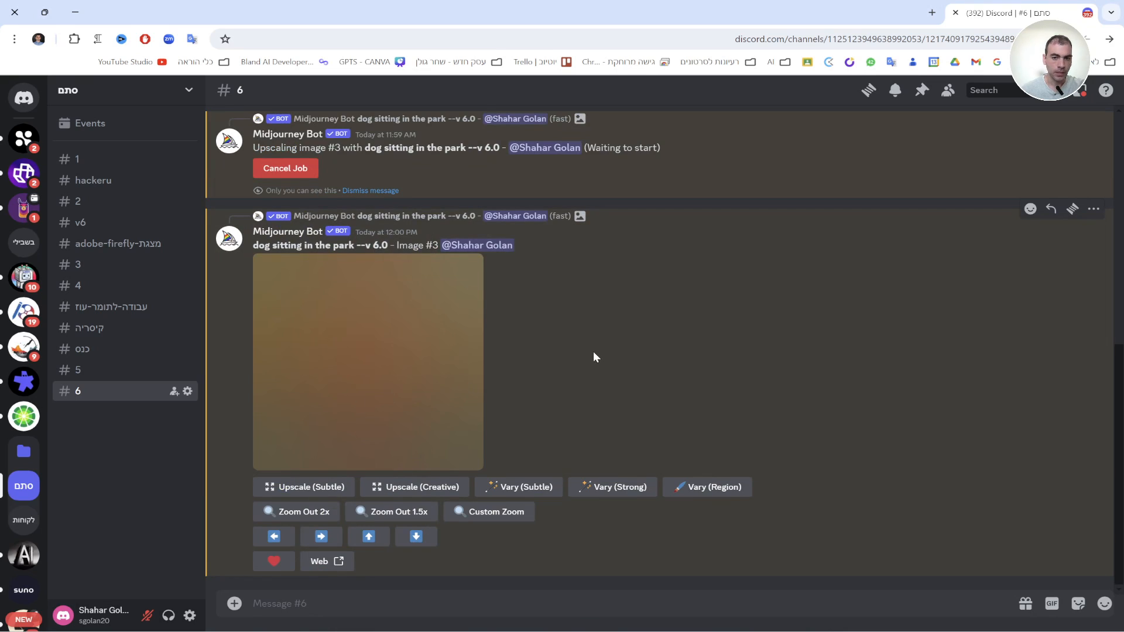
# - Enlarge the upscaled picture of the dog on the bench and copy its image address
pyautogui.click(435, 375)
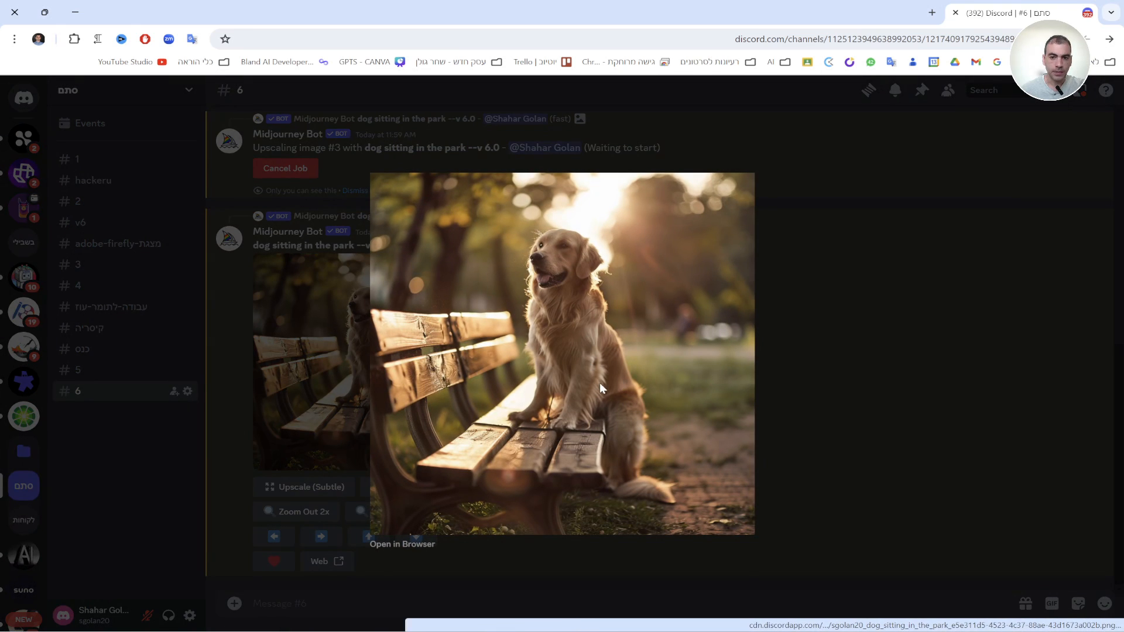
pyautogui.rightClick(532, 451)
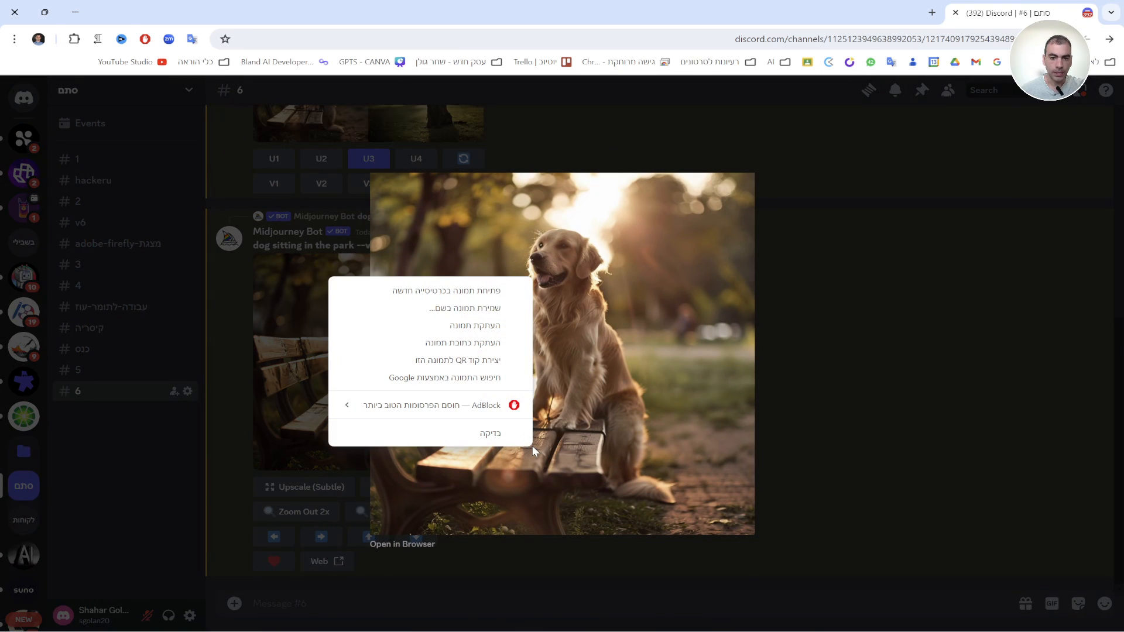
pyautogui.click(474, 346)
pyautogui.click(774, 330)
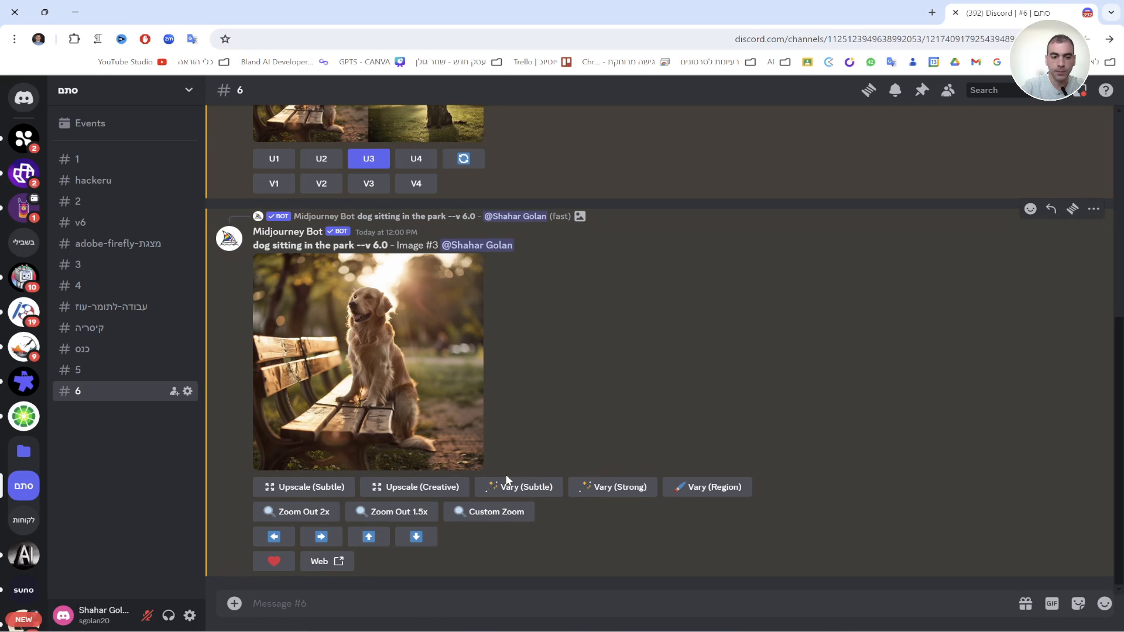
# - Generate images with /imagine using the prompt "dog running in the street --cref" followed by the copied image address
pyautogui.write('/')
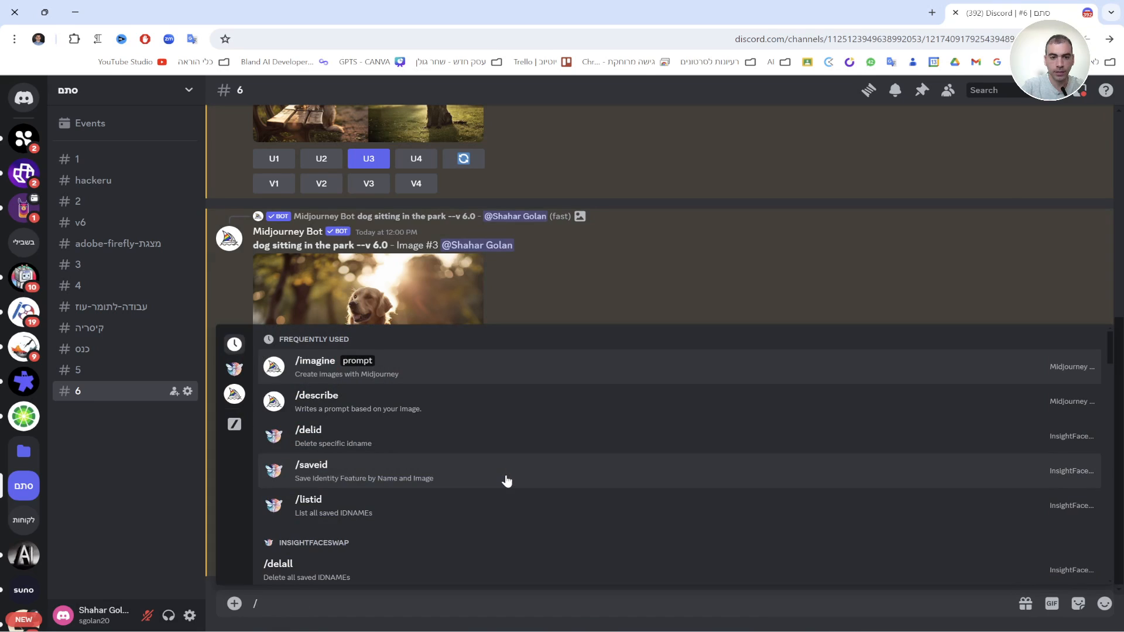
pyautogui.press('Return')
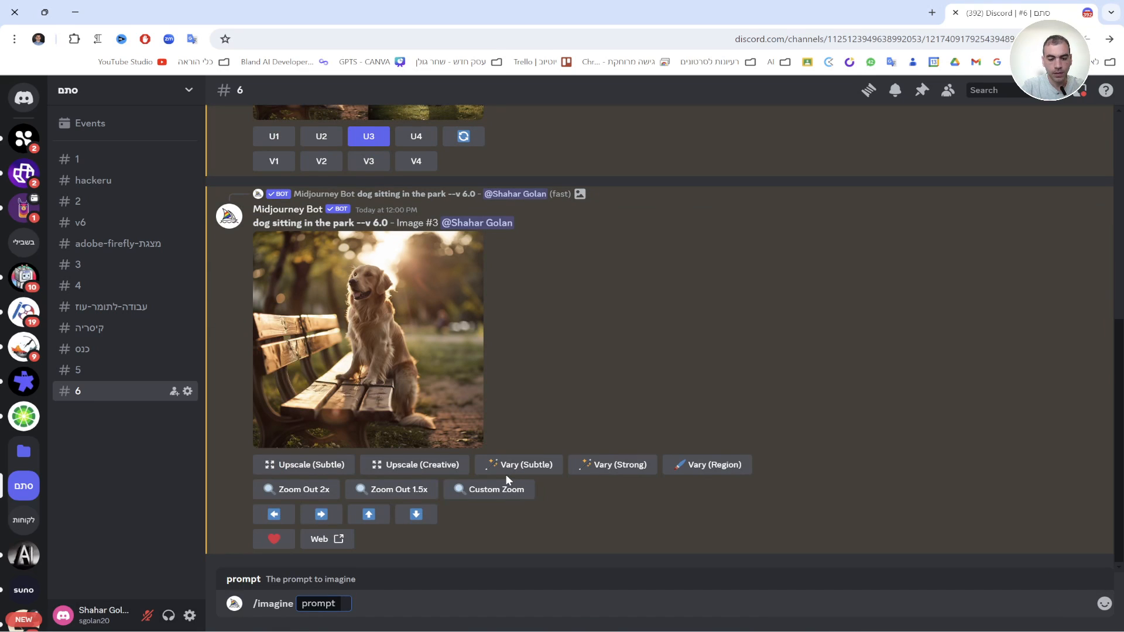
pyautogui.write('dog r')
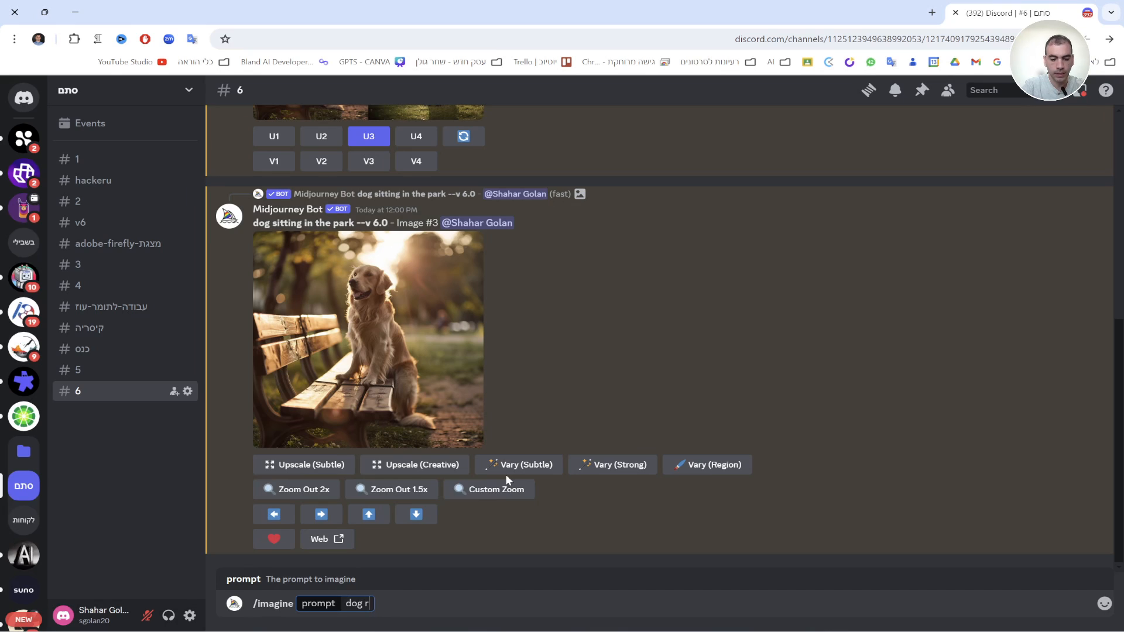
pyautogui.write('unning i')
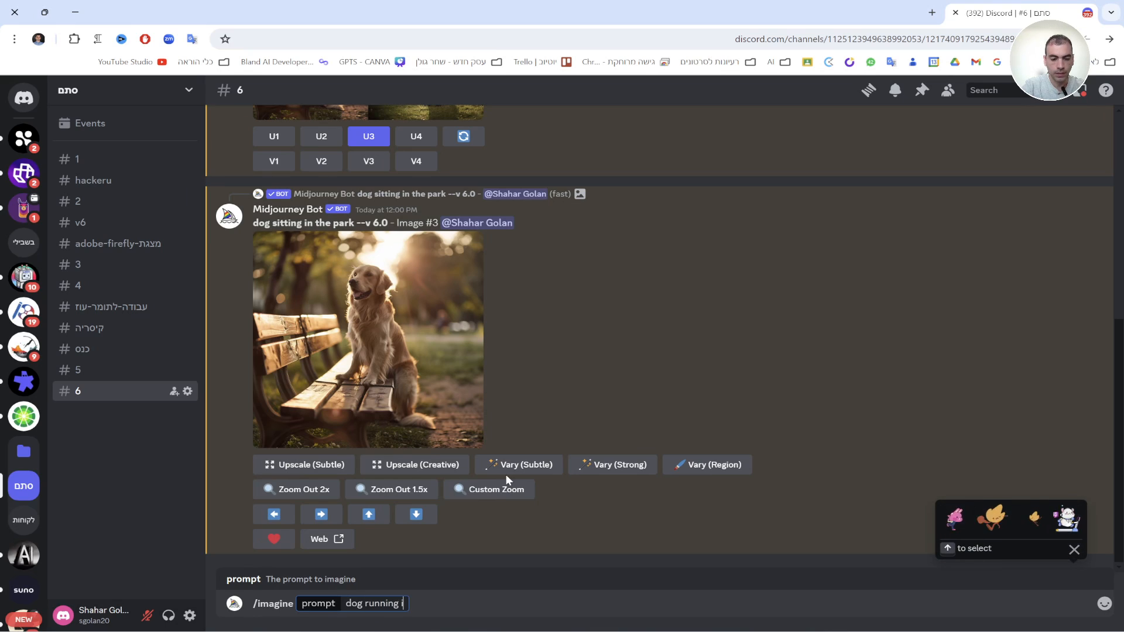
pyautogui.write('n the street')
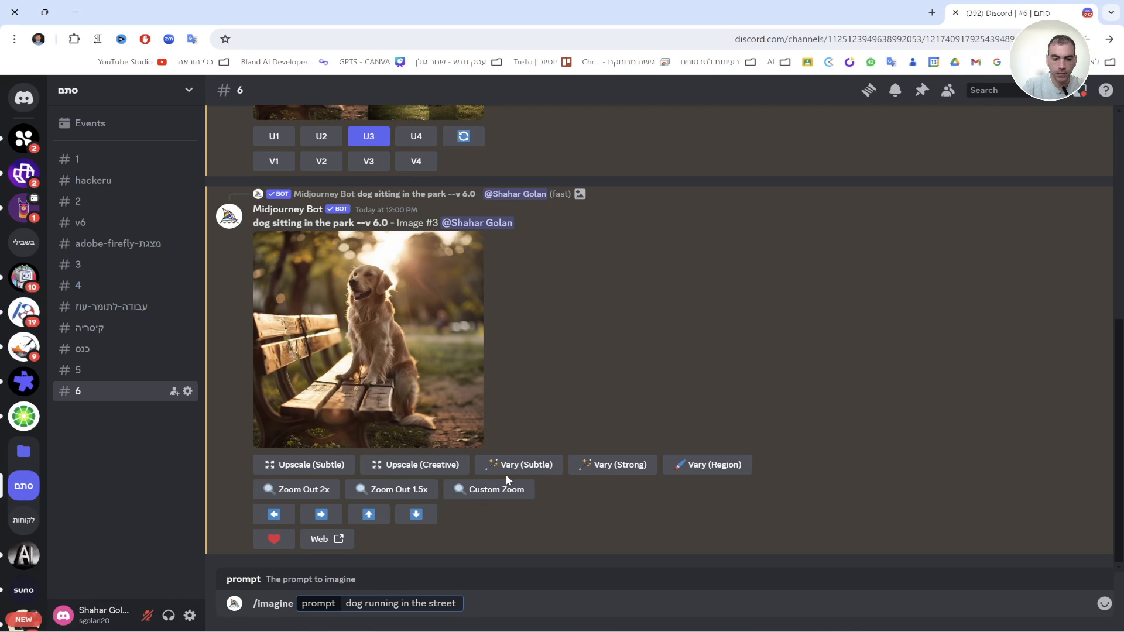
pyautogui.write(' --')
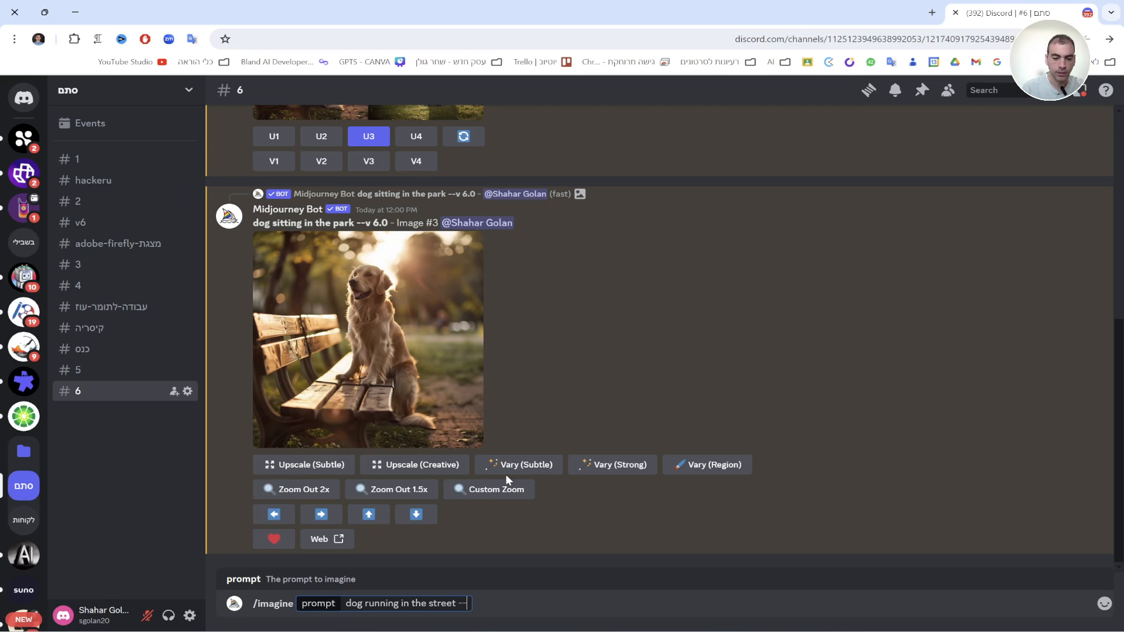
pyautogui.write('cref')
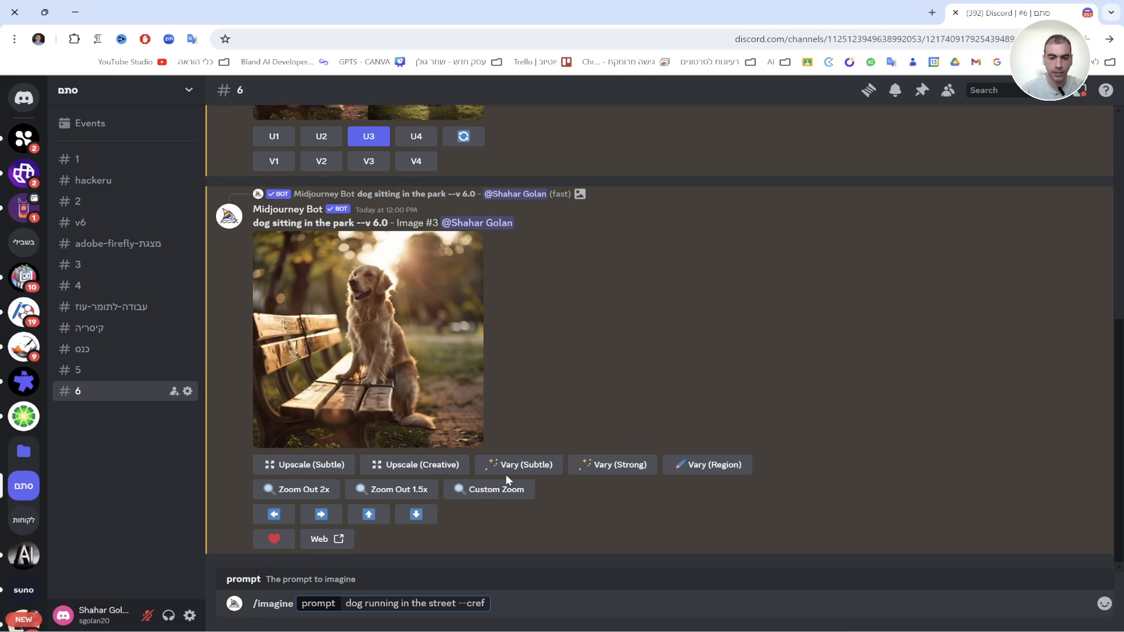
pyautogui.hotkey('ctrl', 'v')
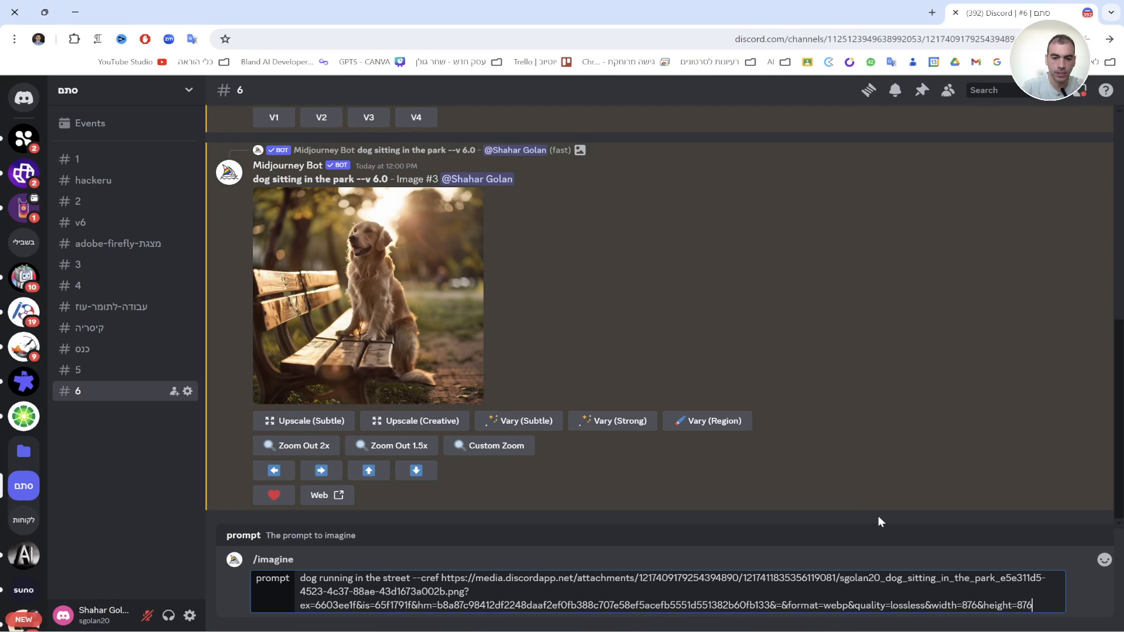
pyautogui.press('Return')
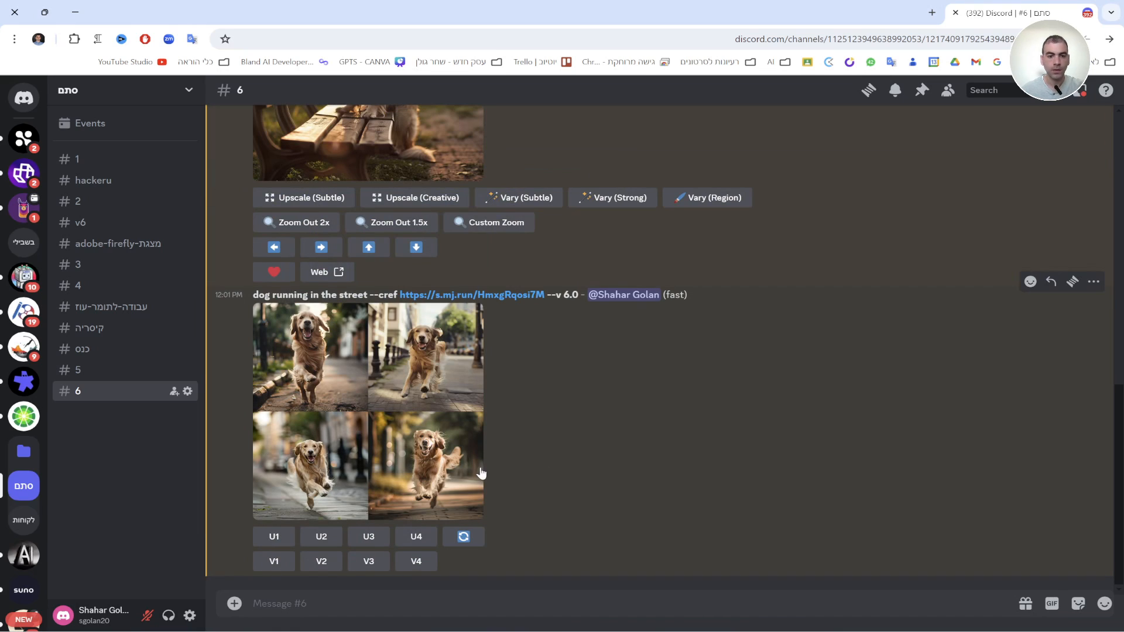
# - Compare the running-dog grid with the bench reference picture and highlight the --cref parameter in its prompt
pyautogui.scroll(3, 433, 509)
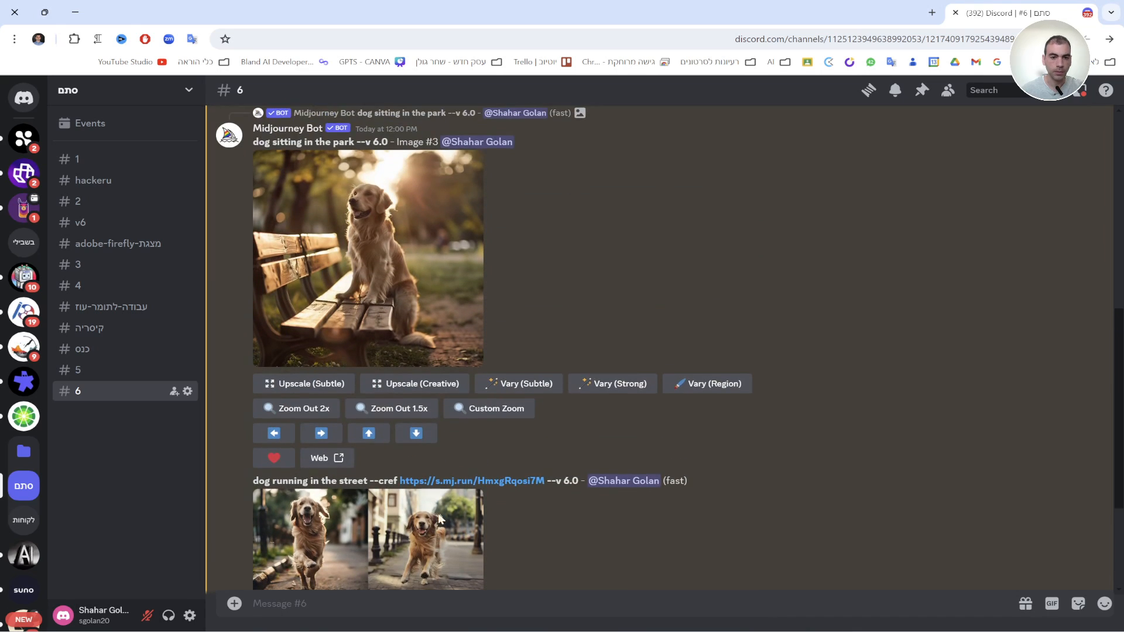
pyautogui.scroll(-2, 424, 388)
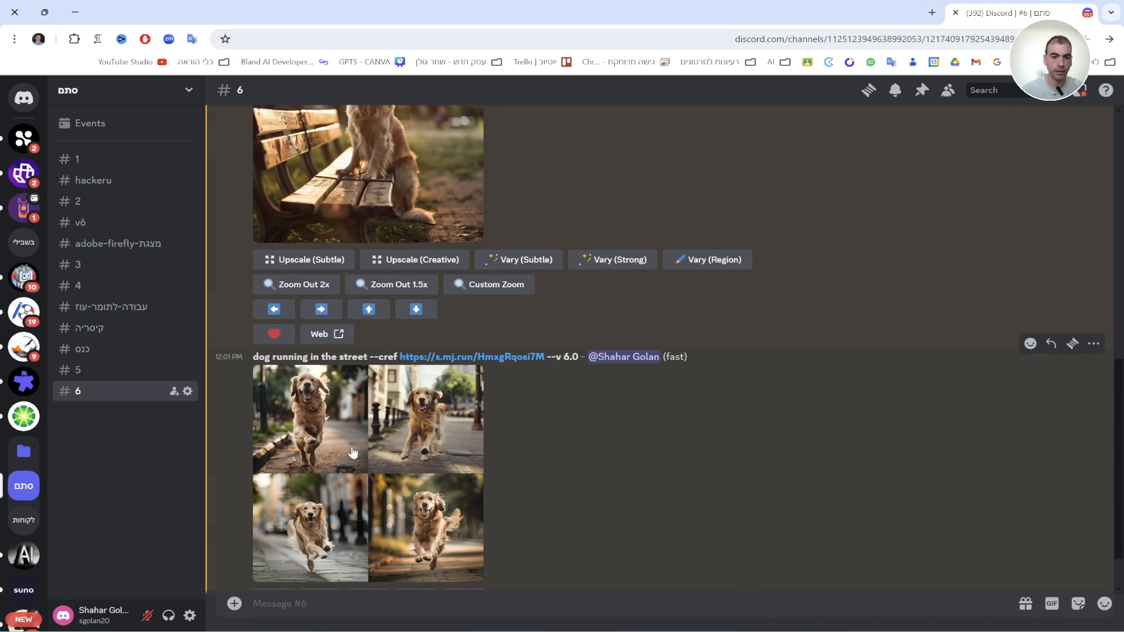
pyautogui.moveTo(257, 357); pyautogui.dragTo(273, 357)
pyautogui.click(279, 354)
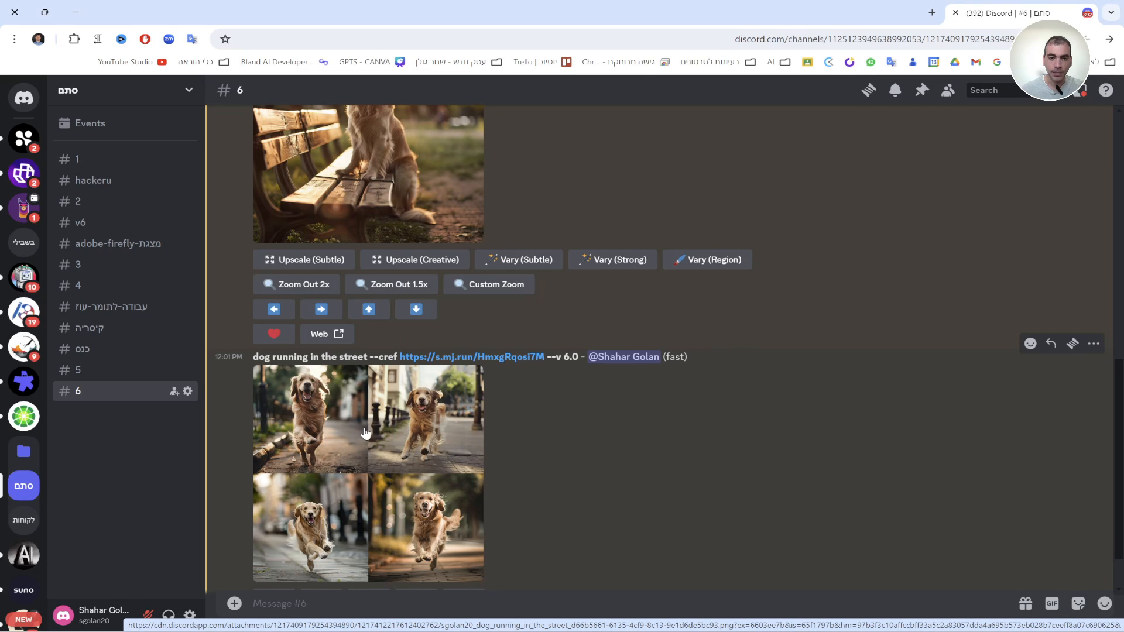
pyautogui.scroll(2, 364, 424)
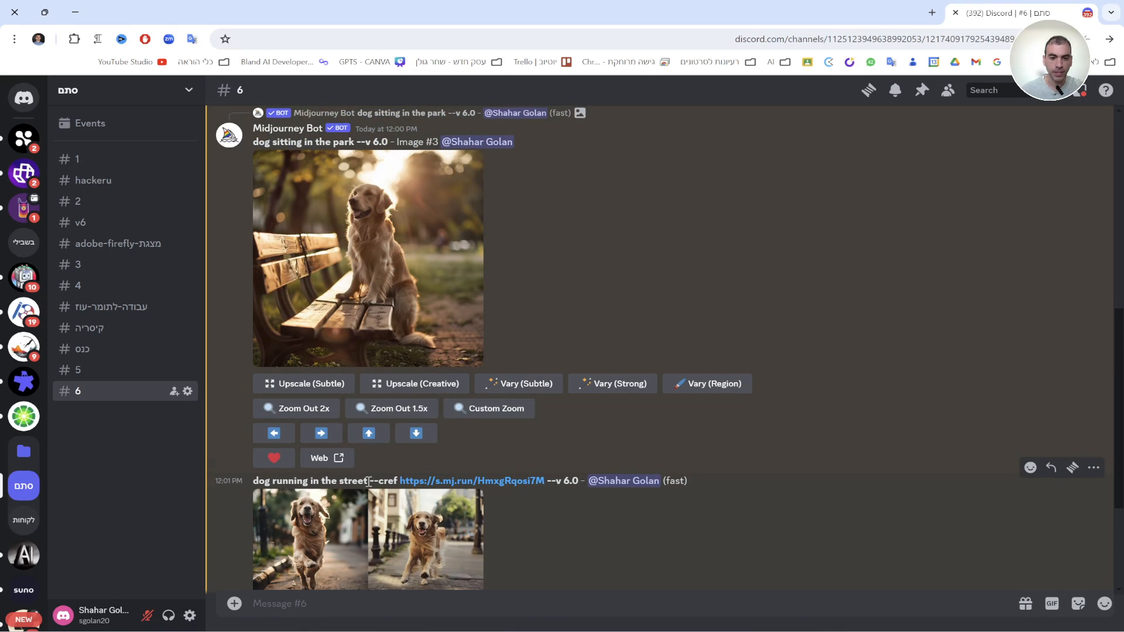
pyautogui.moveTo(369, 481); pyautogui.dragTo(401, 483)
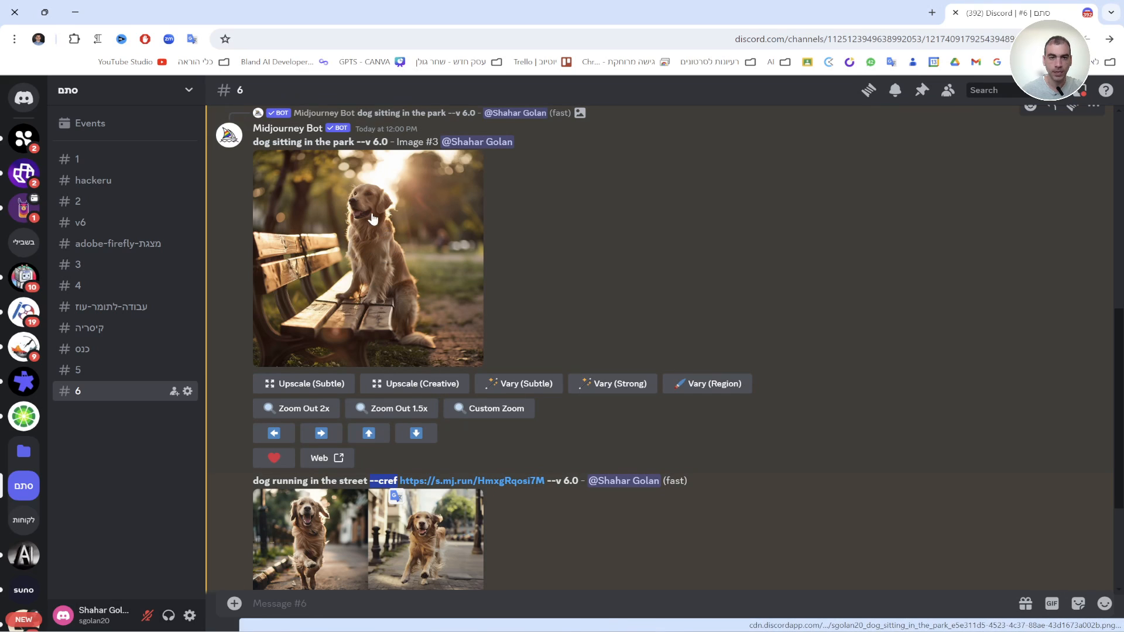
# - Enlarge the running-dog grid and examine how closely the four dogs match the reference
pyautogui.scroll(-3, 566, 290)
pyautogui.click(368, 371)
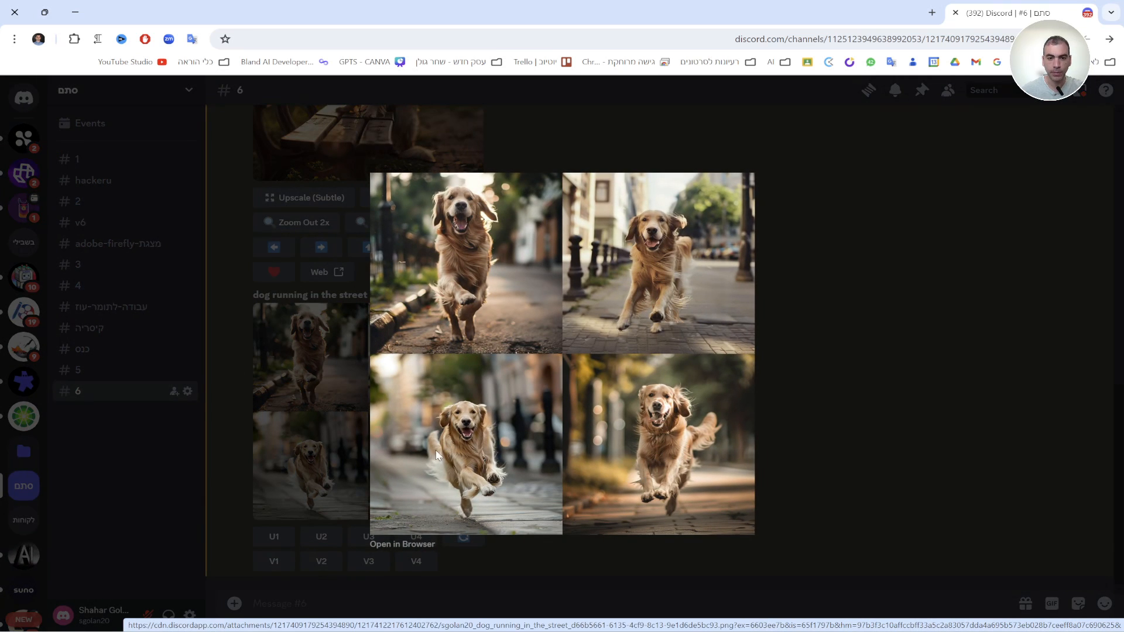
pyautogui.click(864, 442)
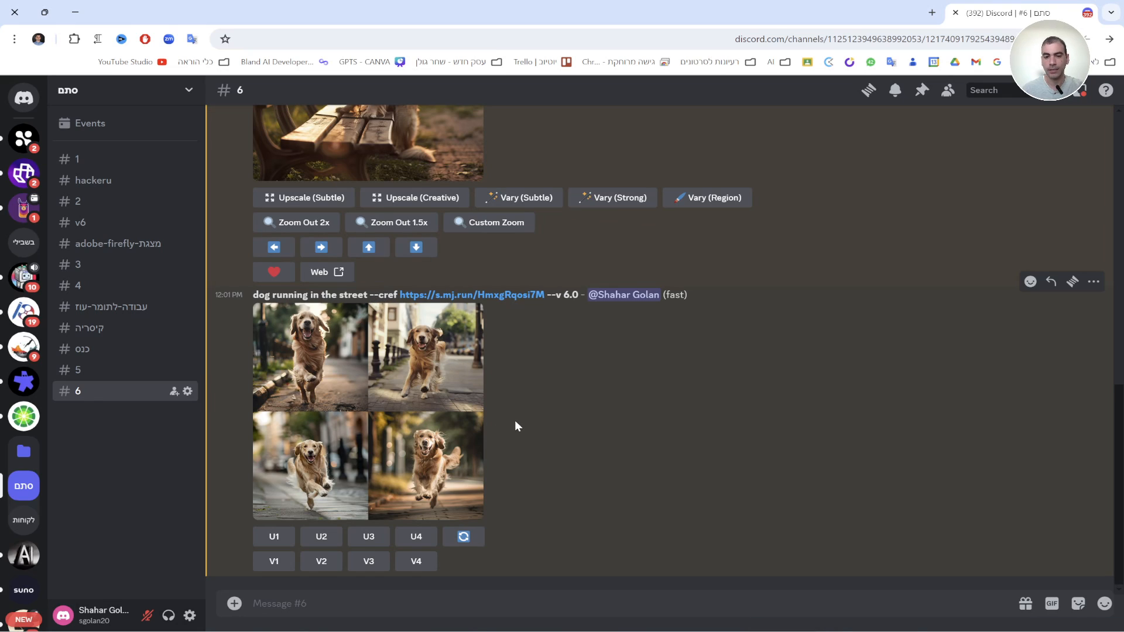
pyautogui.scroll(1, 501, 581)
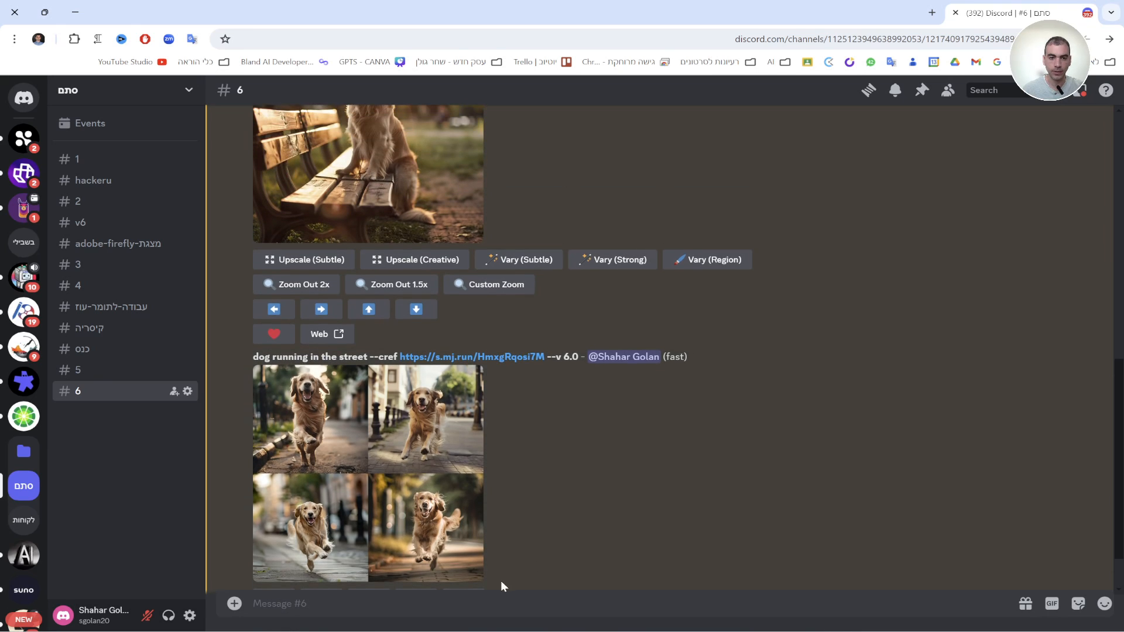
pyautogui.scroll(-1, 433, 498)
pyautogui.click(478, 449)
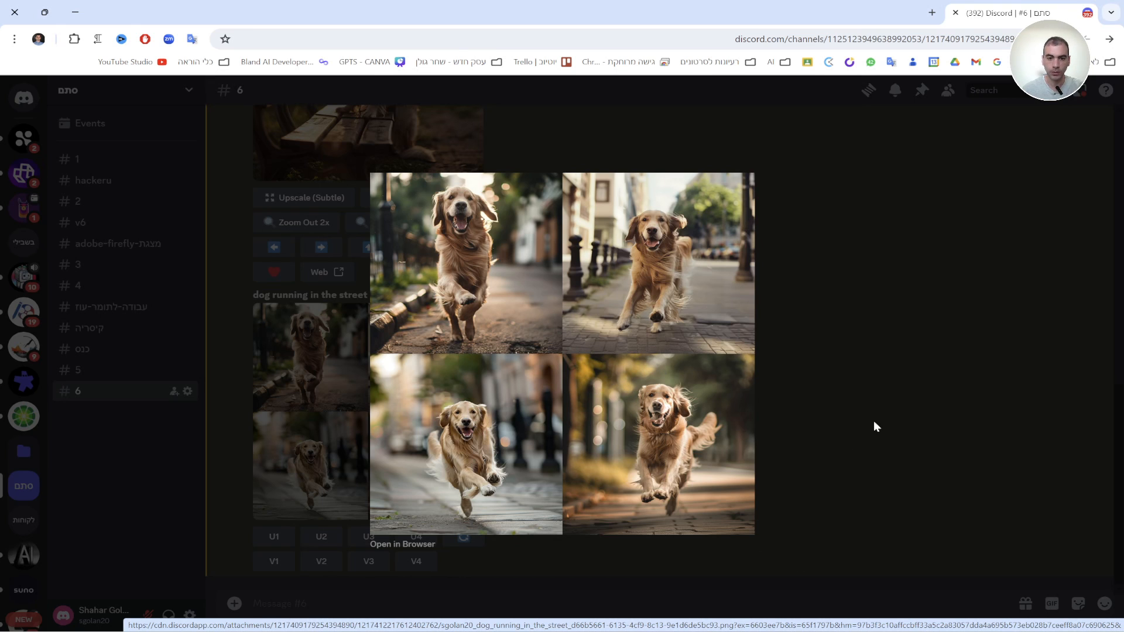
pyautogui.click(911, 402)
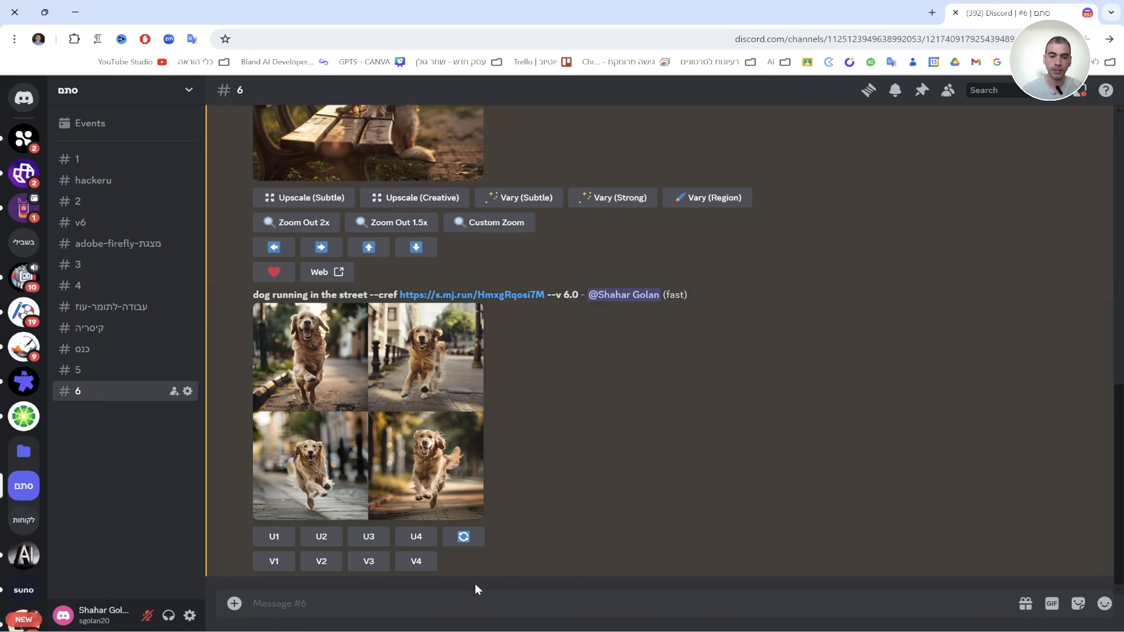
# - Generate images with /imagine using the prompt "a man sitting on a chair in a photography studio"
pyautogui.click(445, 603)
pyautogui.write('d')
pyautogui.press('BackSpace')
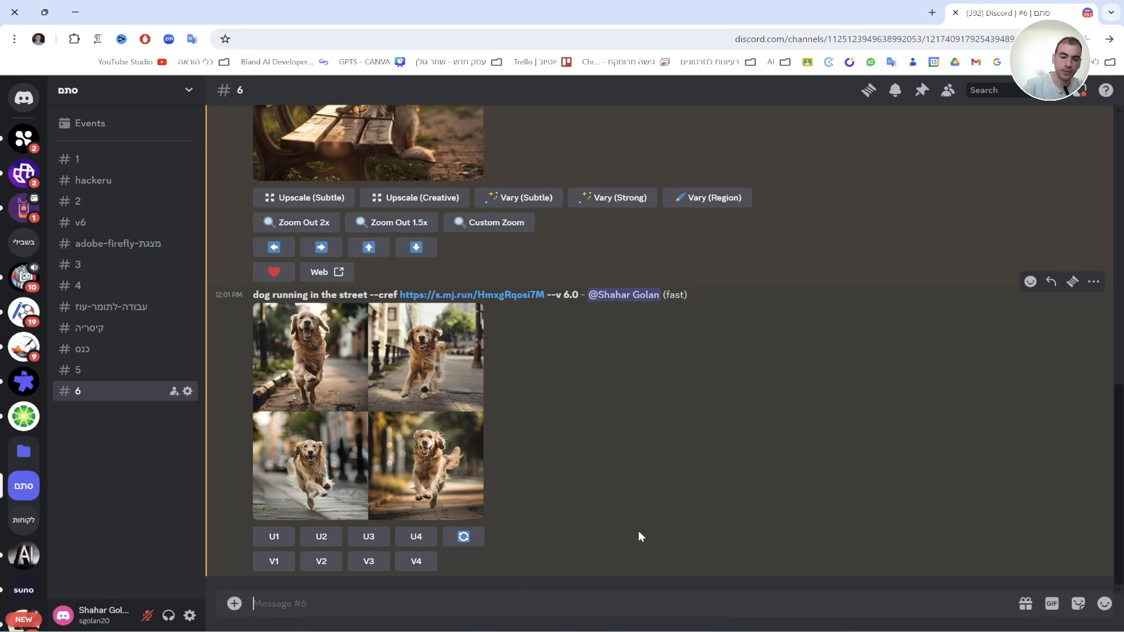
pyautogui.write('/')
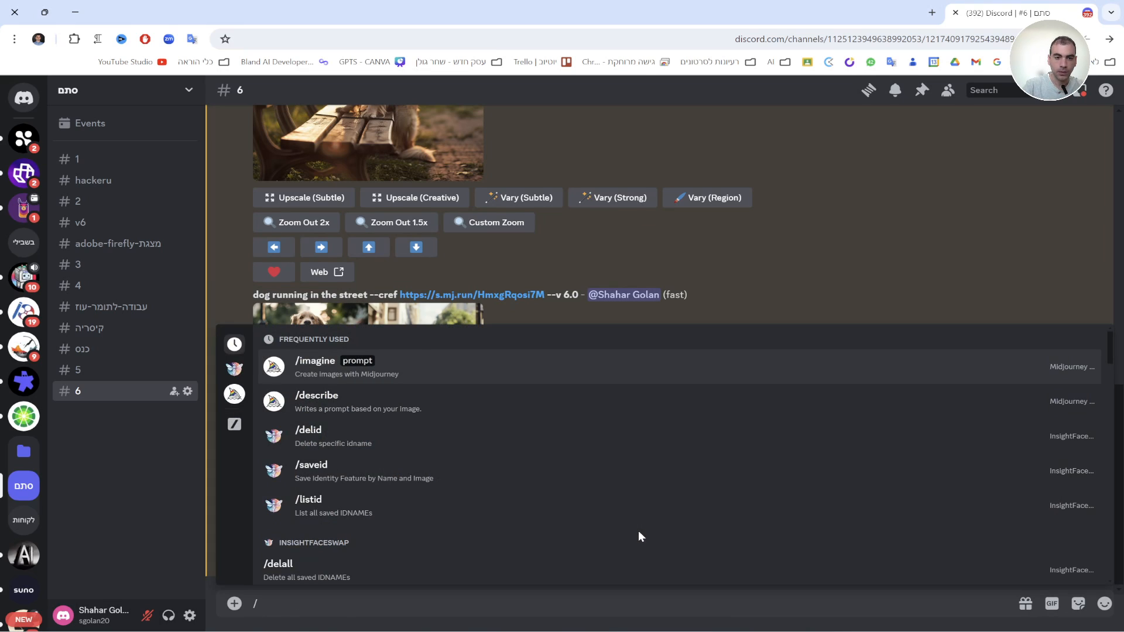
pyautogui.press('Return')
pyautogui.write('a')
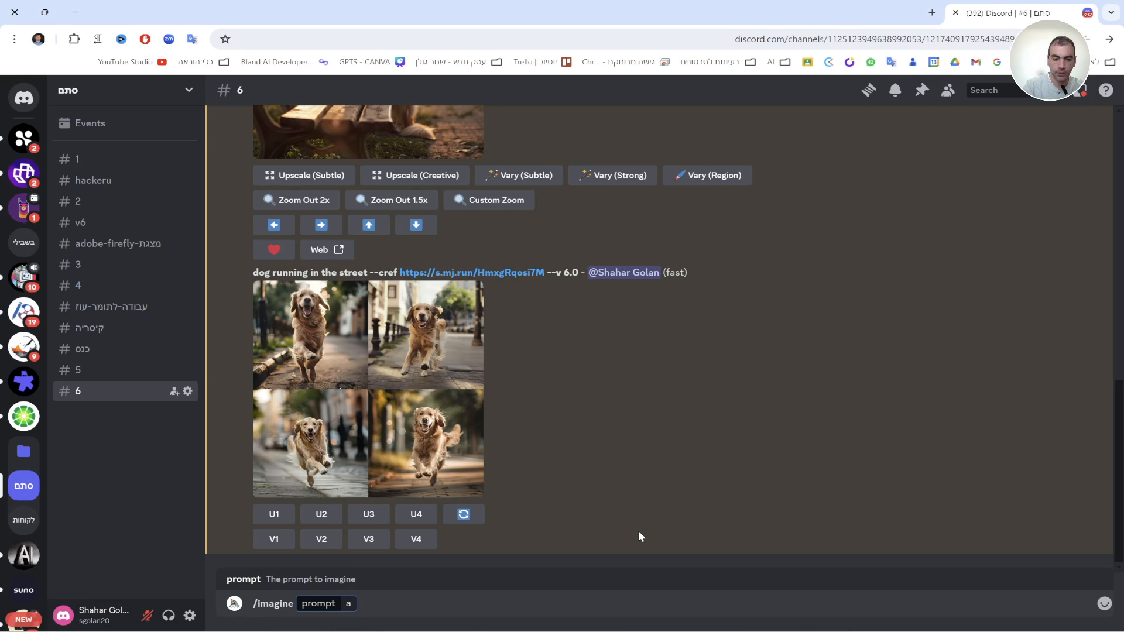
pyautogui.write(' man sitting on ')
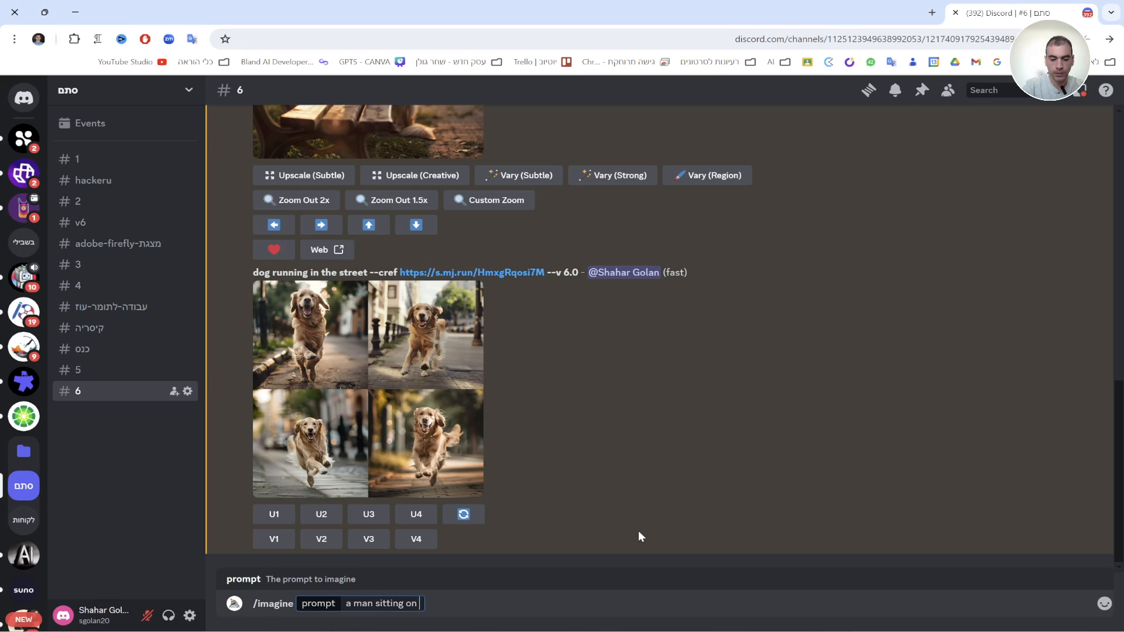
pyautogui.write('a chair ')
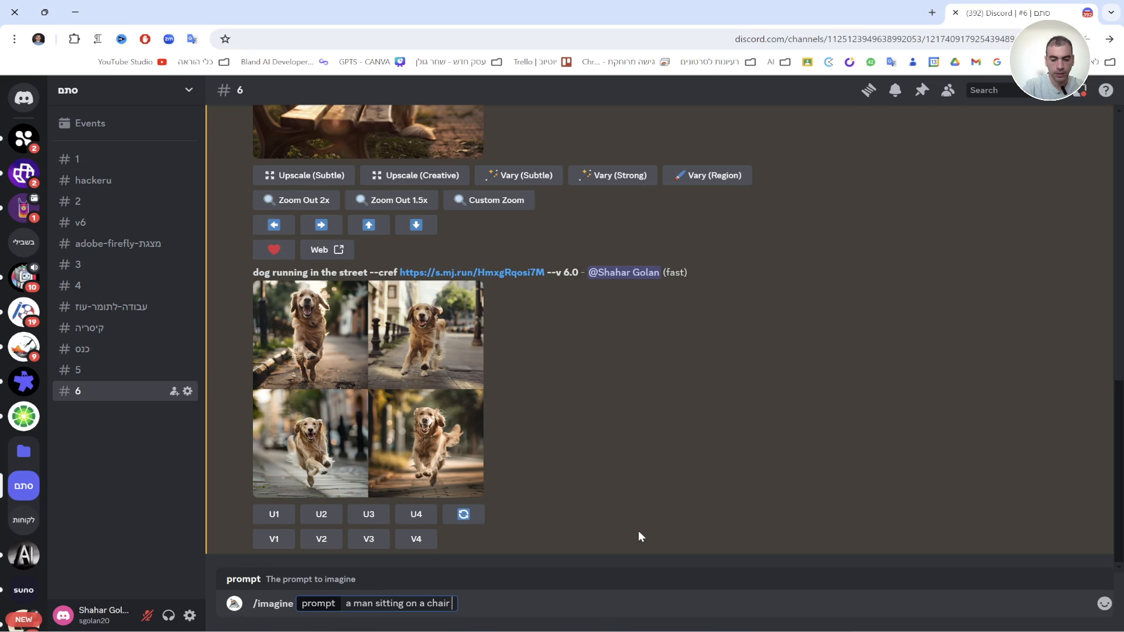
pyautogui.write('in a photog')
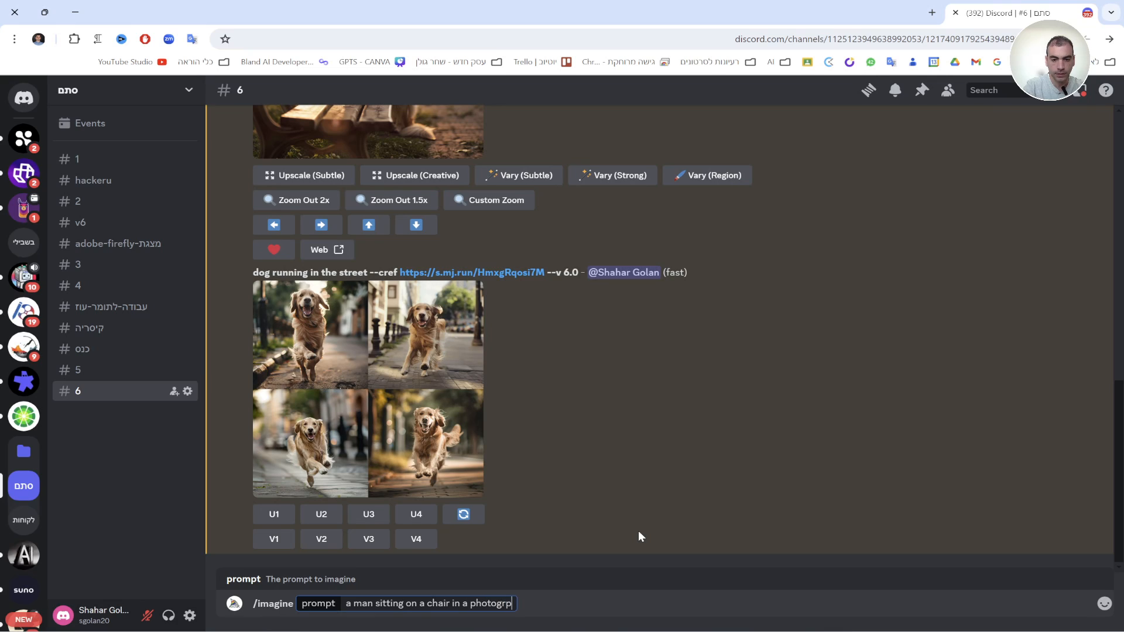
pyautogui.write('raphy')
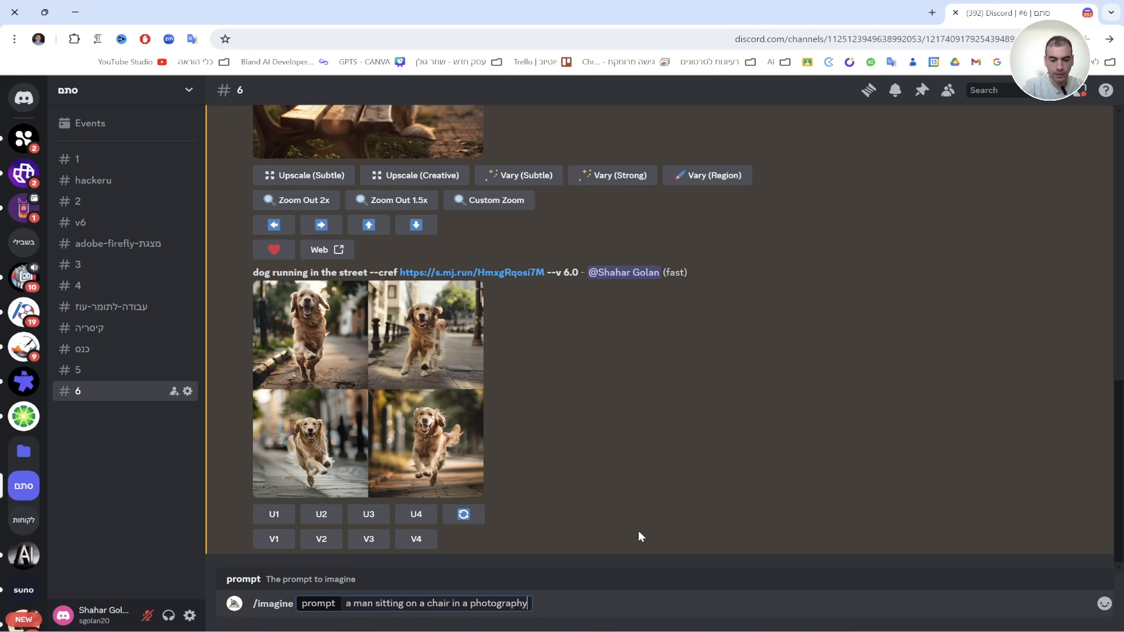
pyautogui.write(' studio')
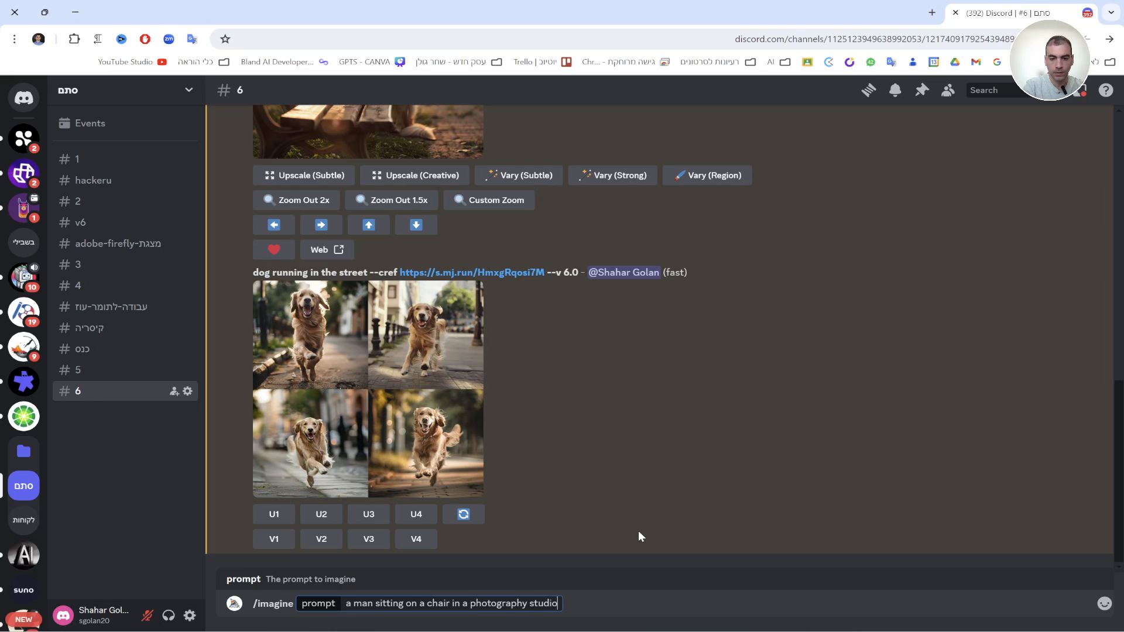
pyautogui.press('Return')
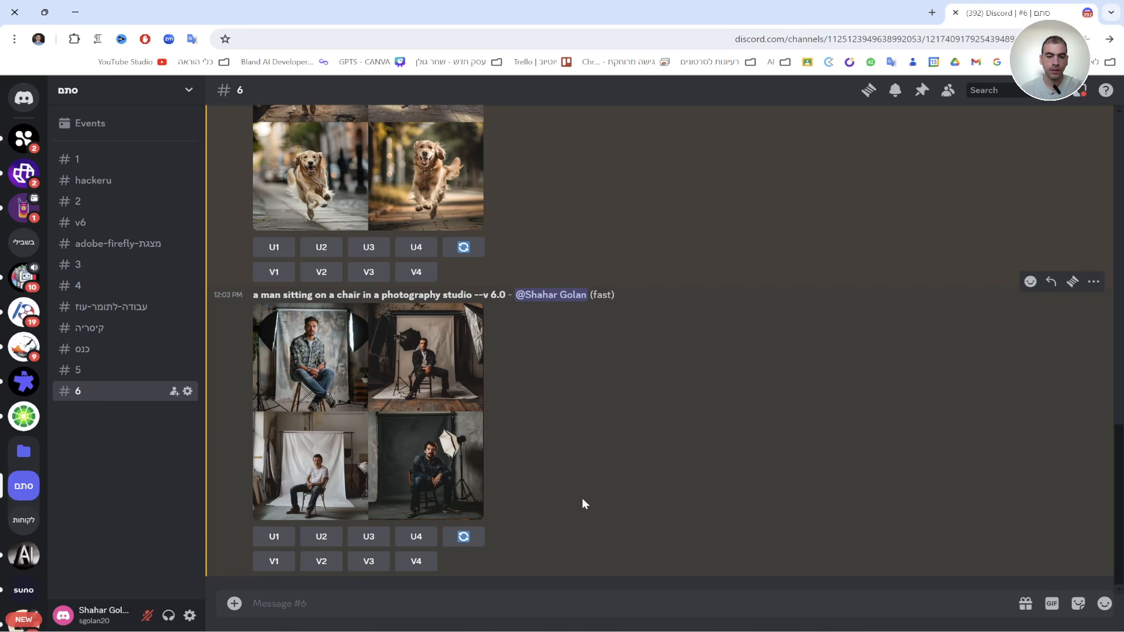
# - Inspect the enlarged photography-studio grid and upscale its first image, the seated man in a plaid shirt
pyautogui.click(310, 377)
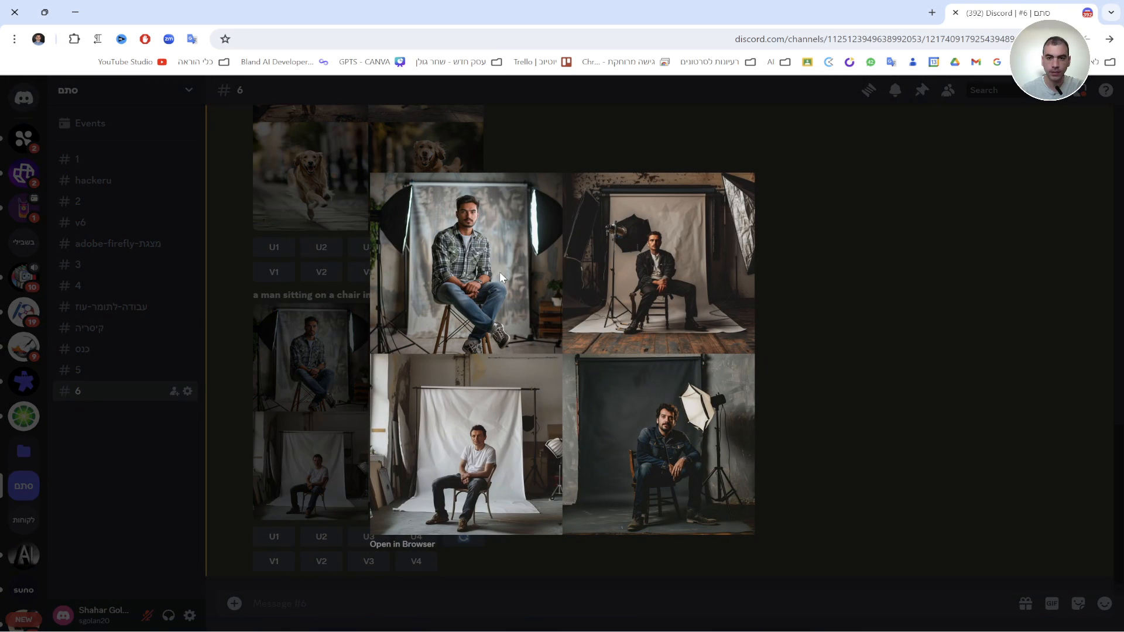
pyautogui.click(857, 360)
pyautogui.click(274, 537)
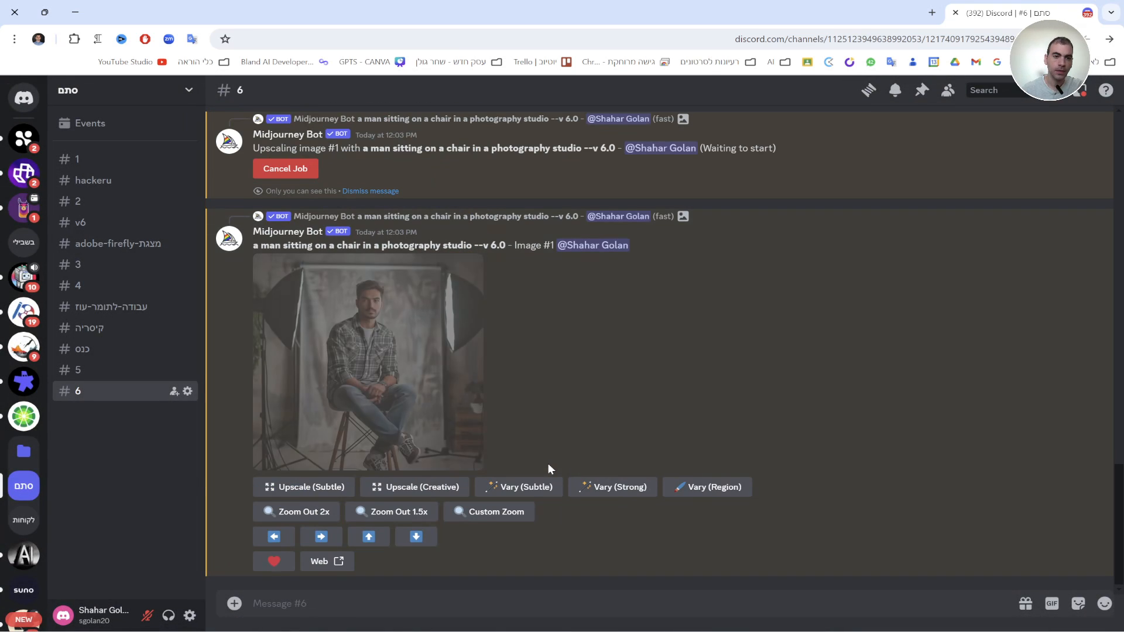
# - Copy the image address of the upscaled seated-man picture from its enlarged view
pyautogui.rightClick(380, 346)
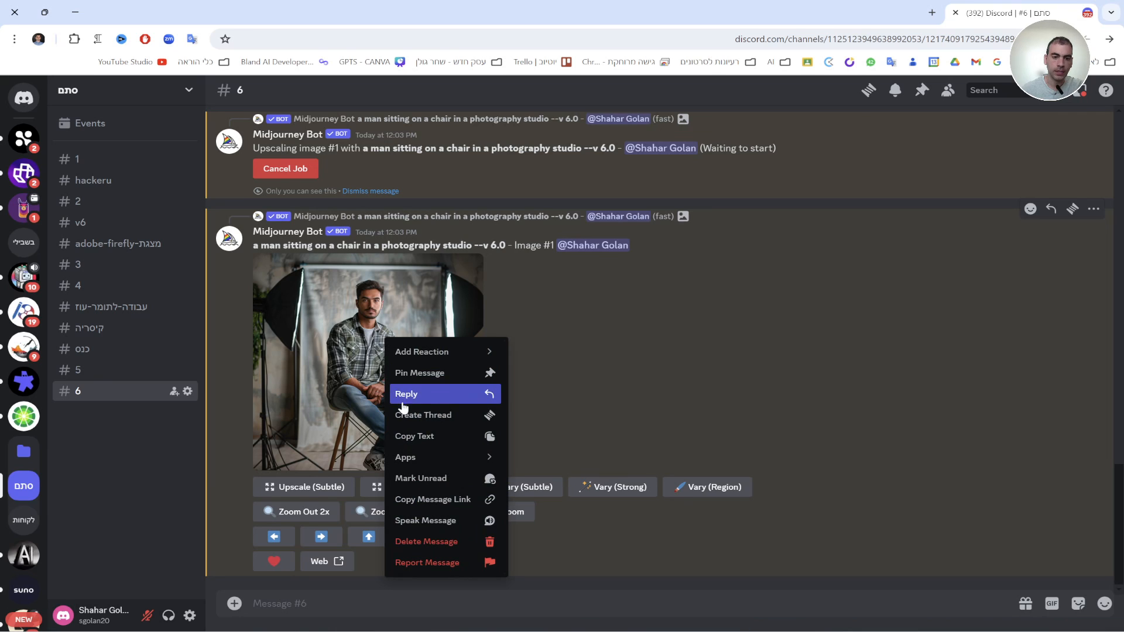
pyautogui.click(380, 406)
pyautogui.rightClick(394, 371)
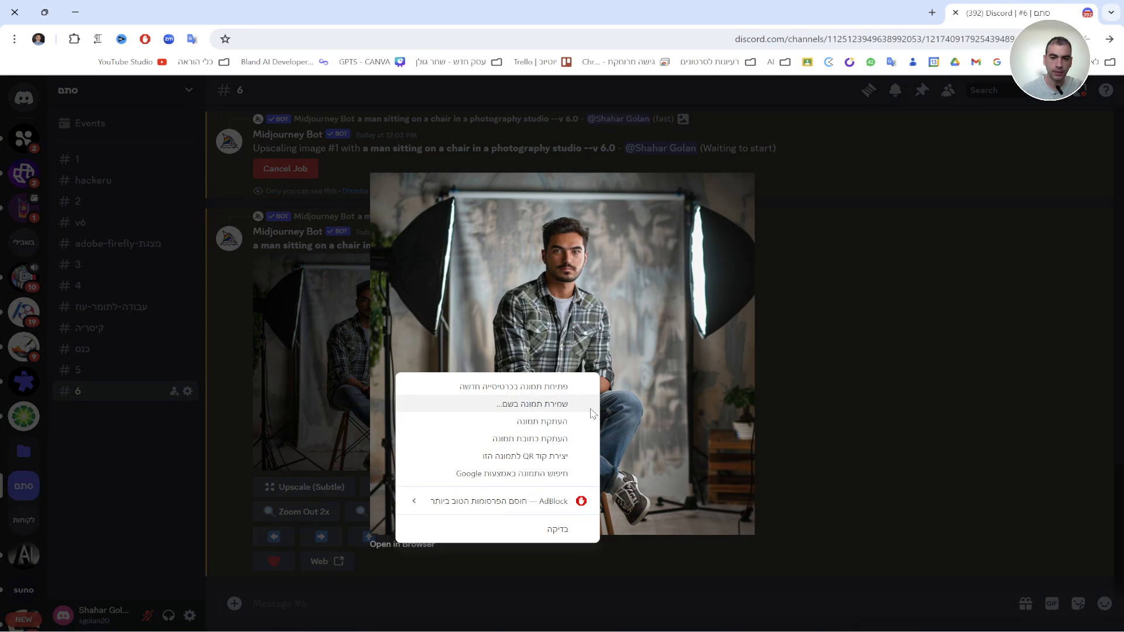
pyautogui.click(468, 436)
pyautogui.click(882, 375)
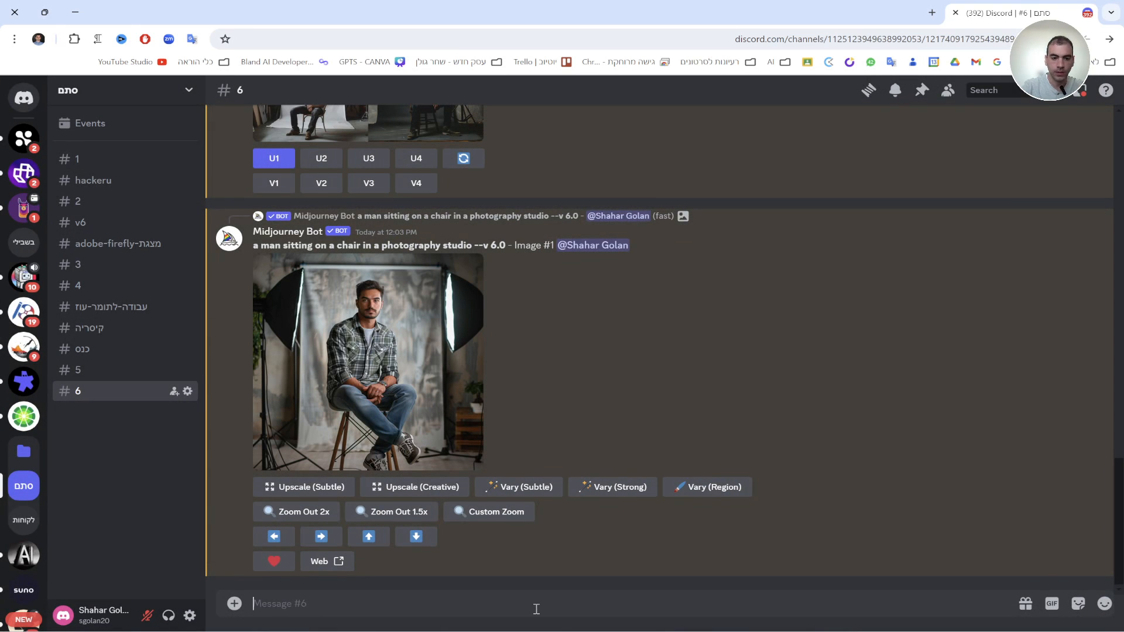
# - Generate images with /imagine using the prompt "a man with sunglasses running in the park, medium shot --cref" followed by the copied image address
pyautogui.write('/')
pyautogui.press('Return')
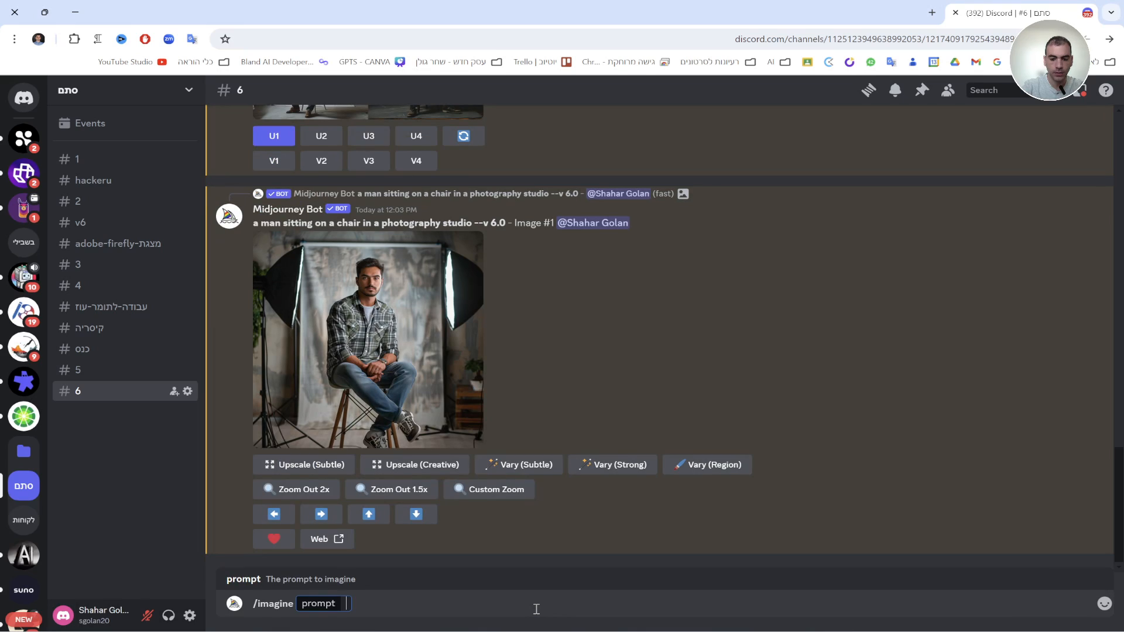
pyautogui.write('a ma')
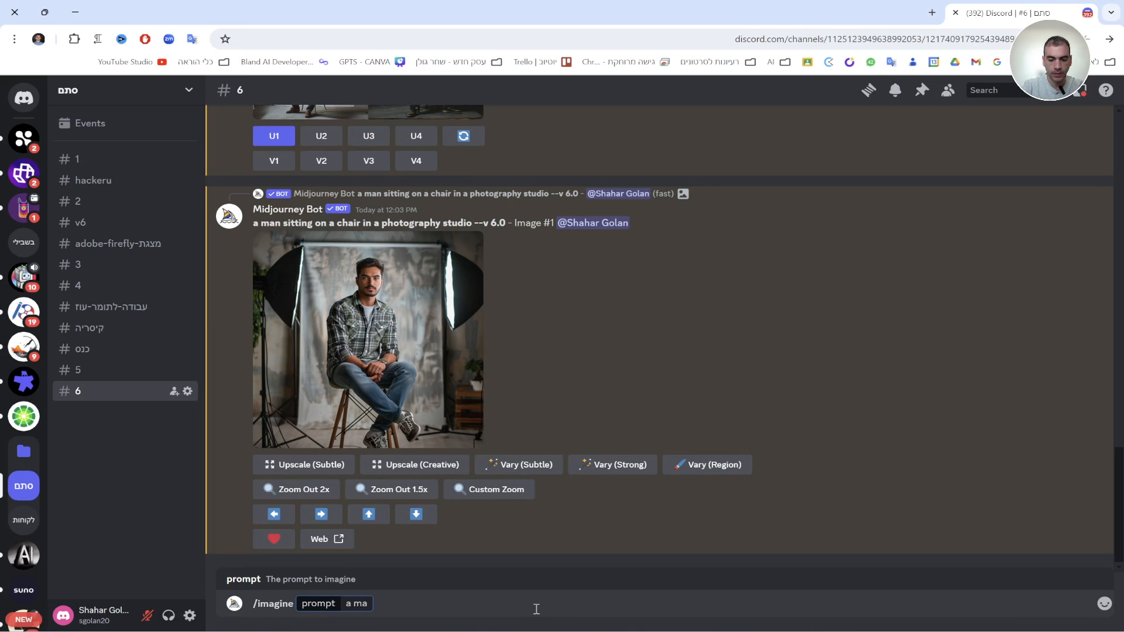
pyautogui.write('n ')
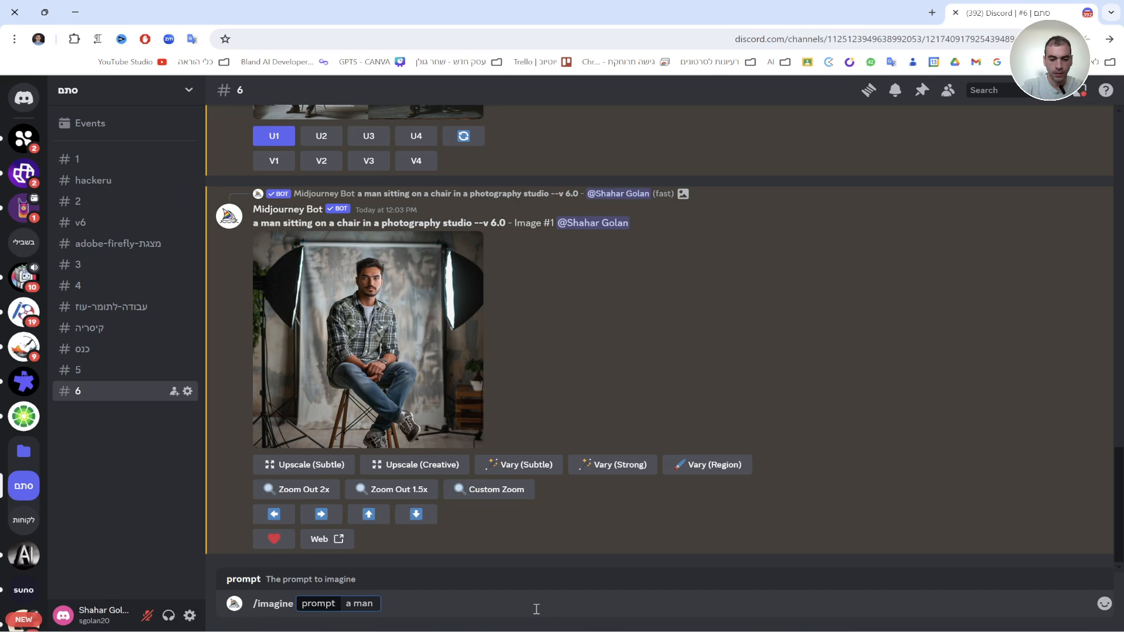
pyautogui.write('with sungl')
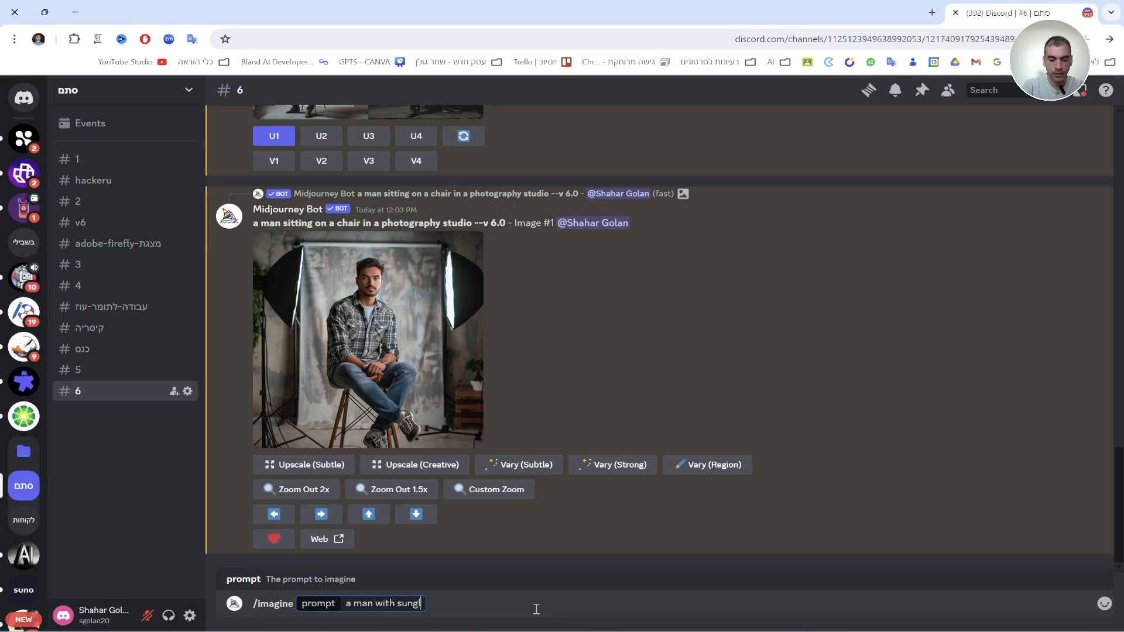
pyautogui.write('asses')
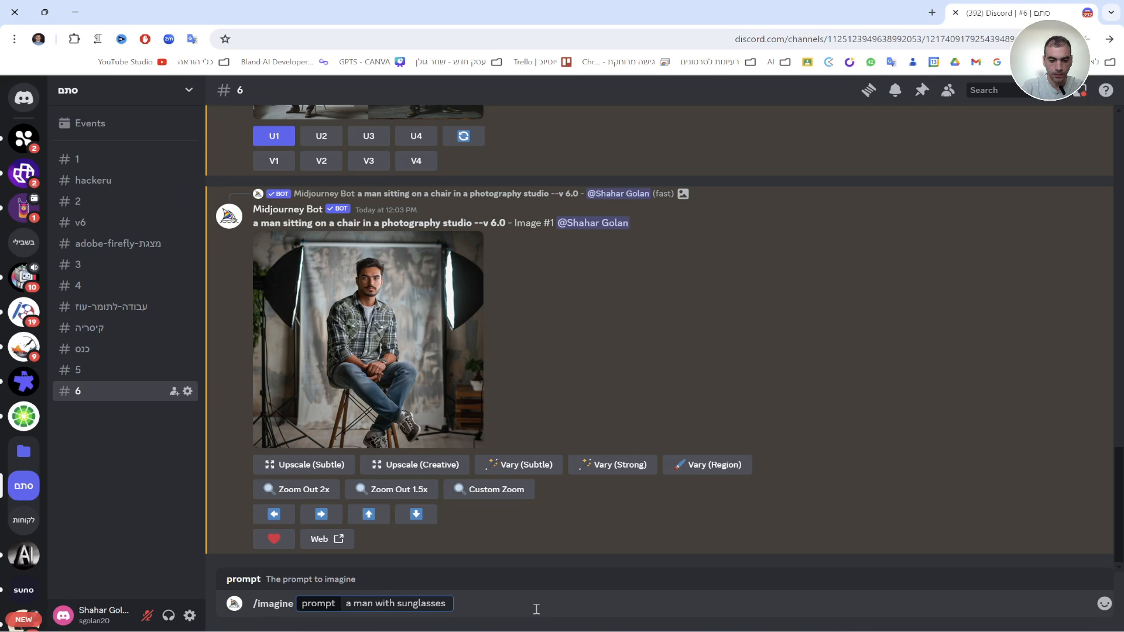
pyautogui.write(' running in the park')
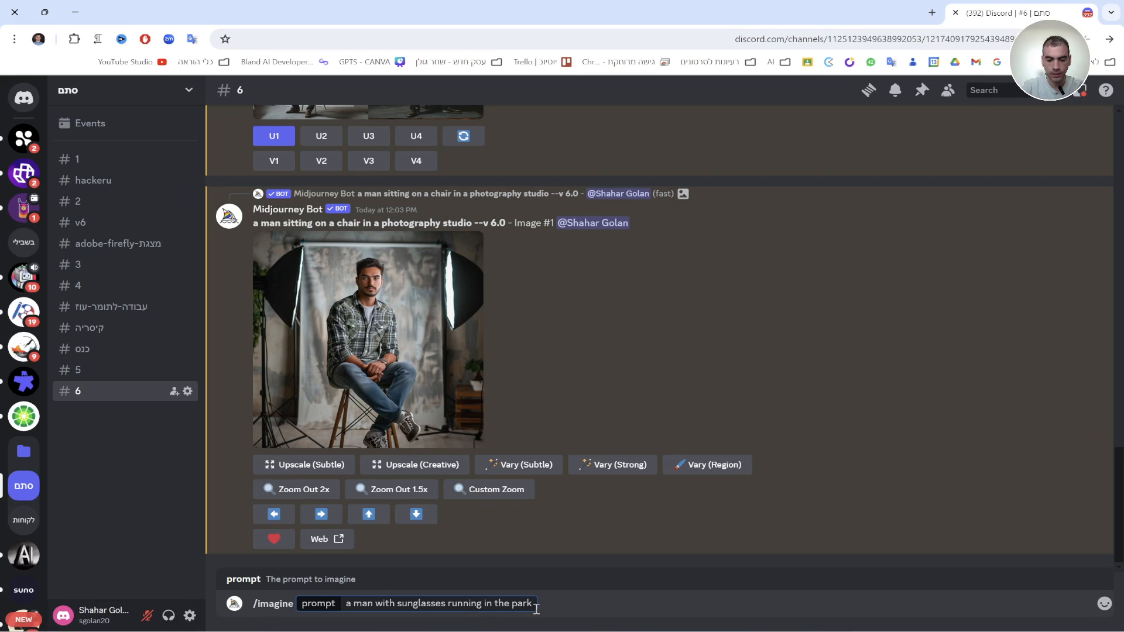
pyautogui.write(', medium')
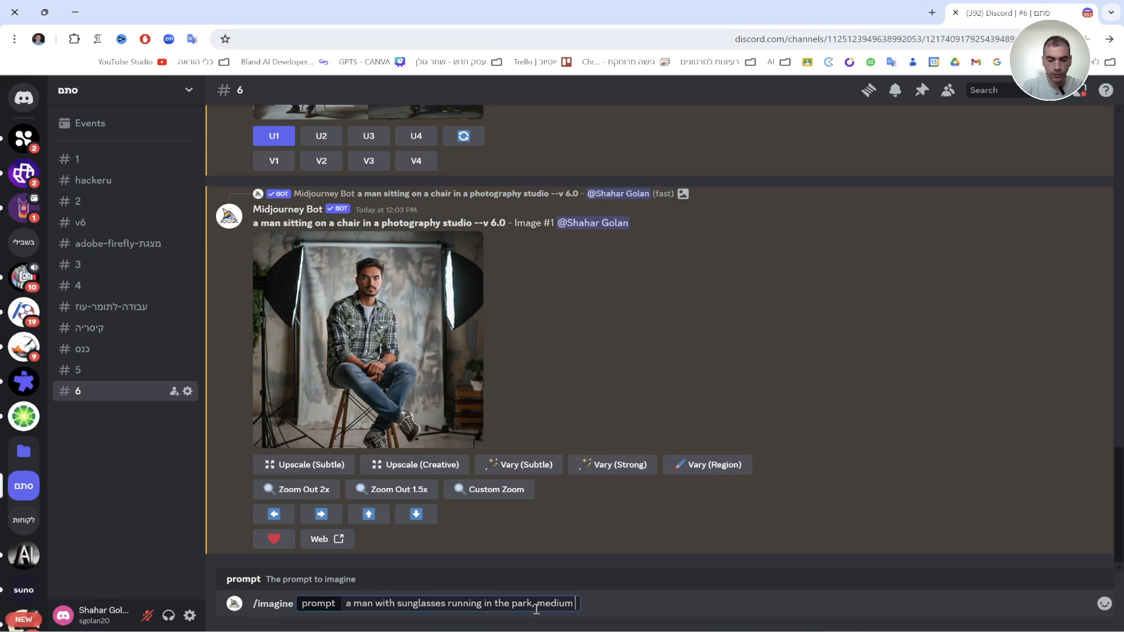
pyautogui.write('shot')
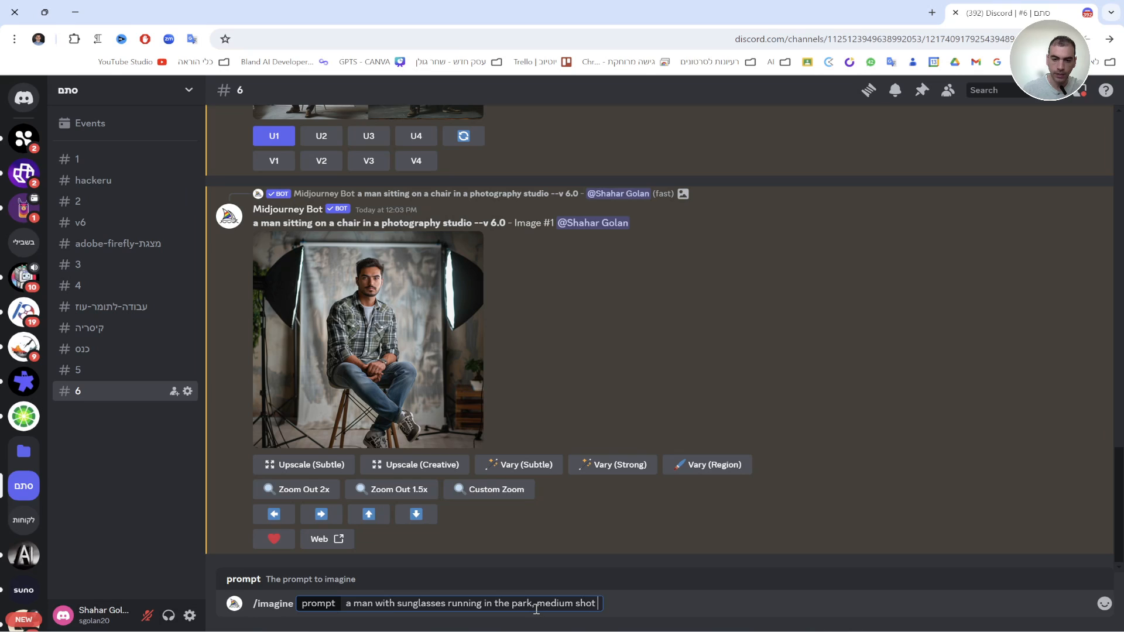
pyautogui.moveTo(605, 630)
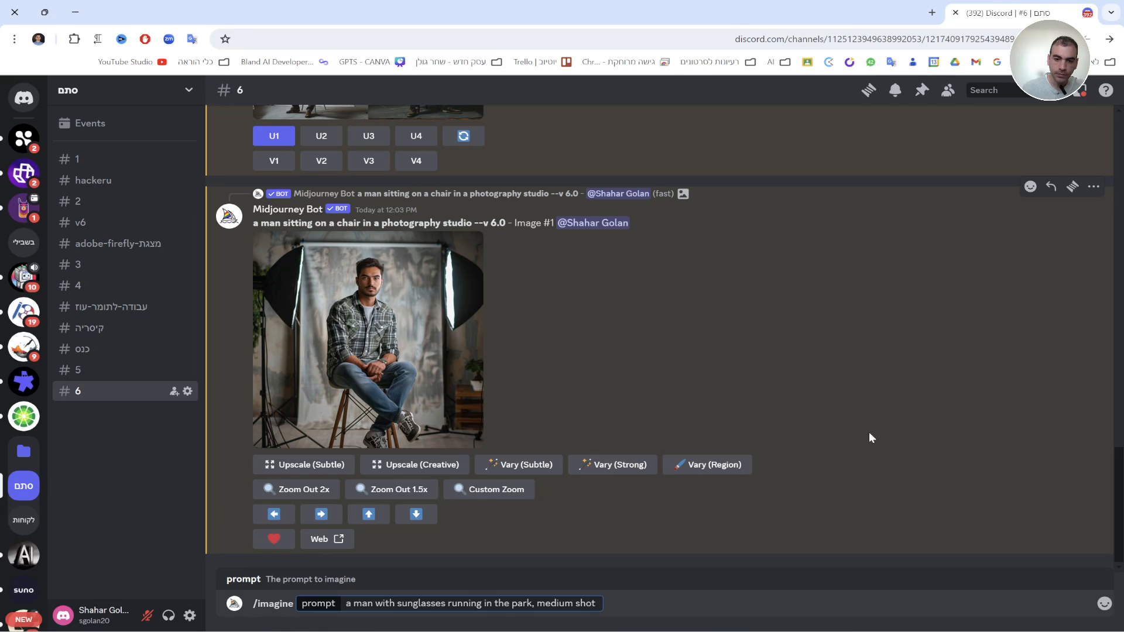
pyautogui.write('v')
pyautogui.press('BackSpace')
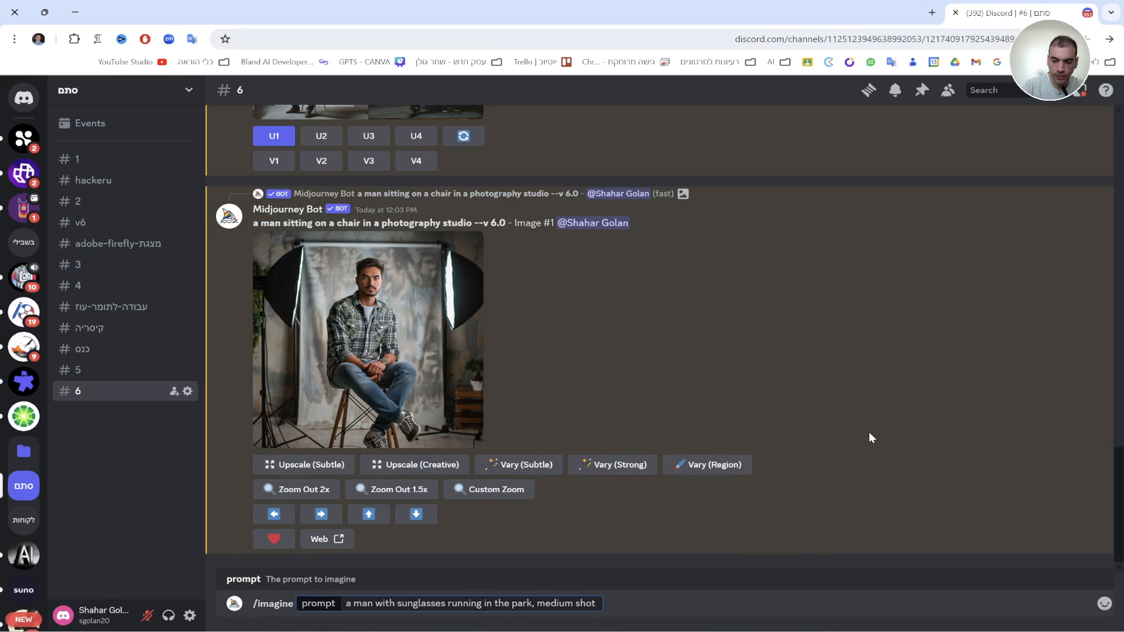
pyautogui.write('--cref')
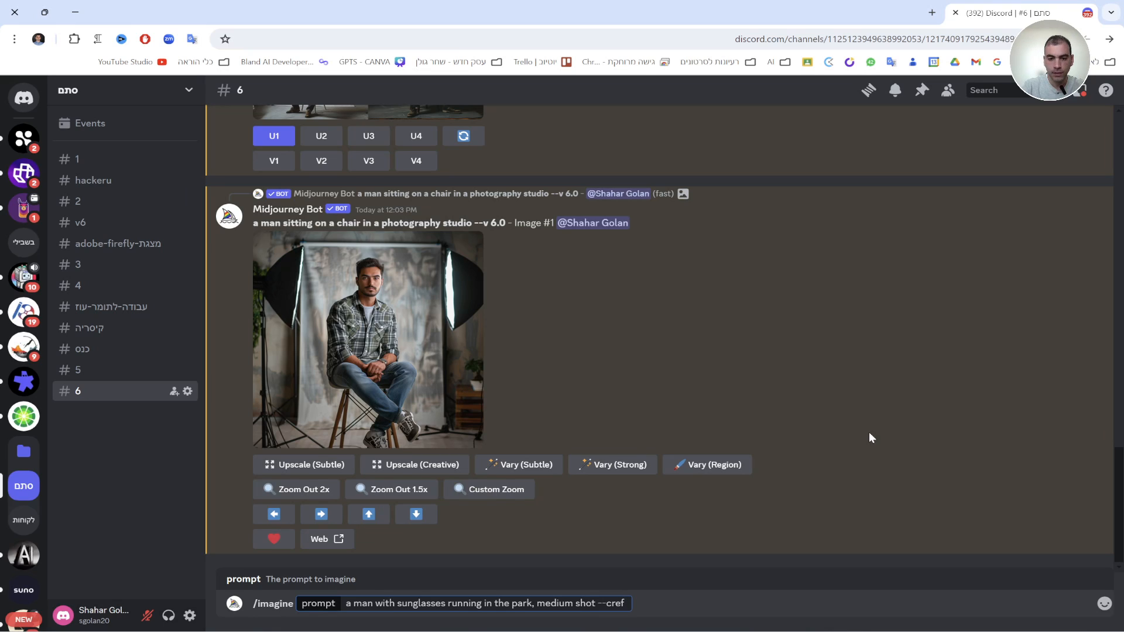
pyautogui.hotkey('ctrl', 'v')
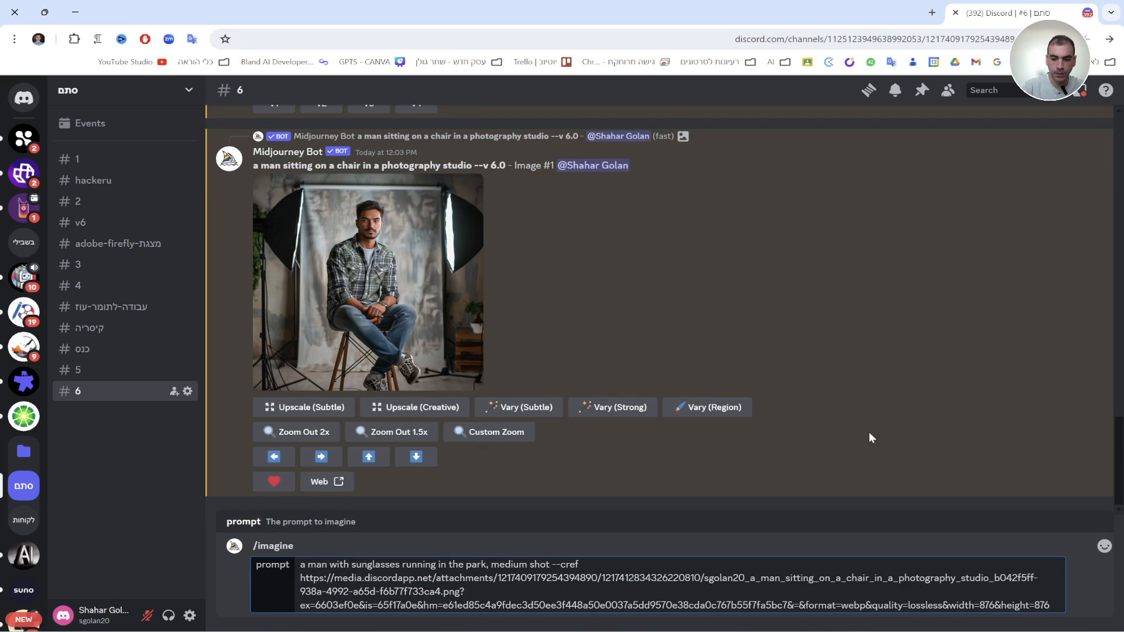
pyautogui.press('Return')
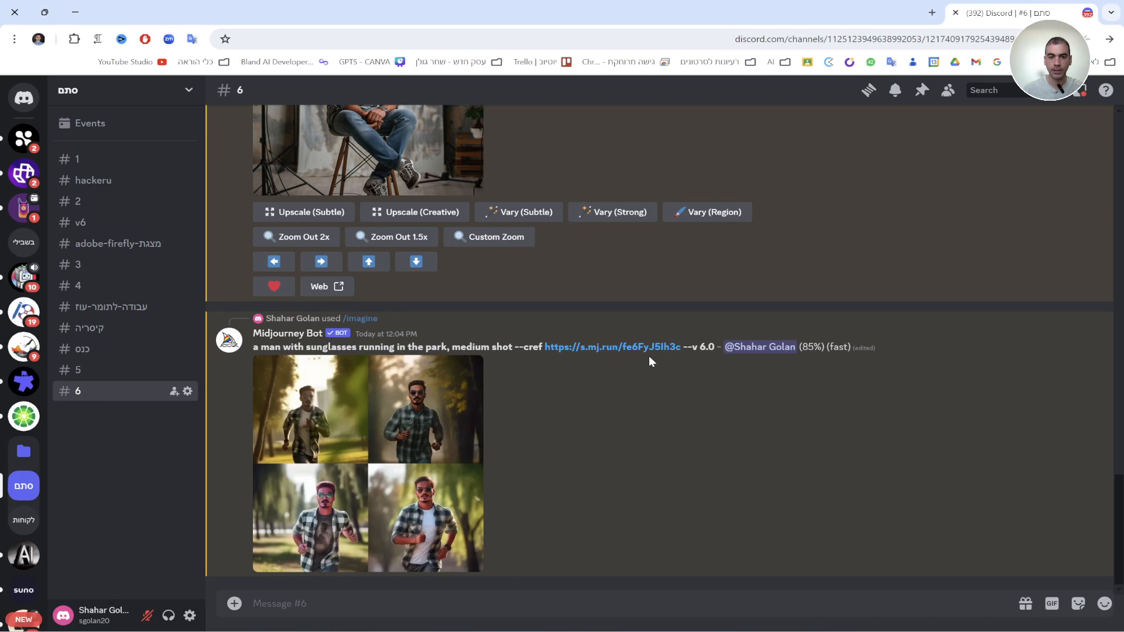
# - Compare the running-man grid with the seated-man reference picture, enlarging the reference to examine his face and clothing
pyautogui.scroll(3, 529, 359)
pyautogui.scroll(-1, 587, 420)
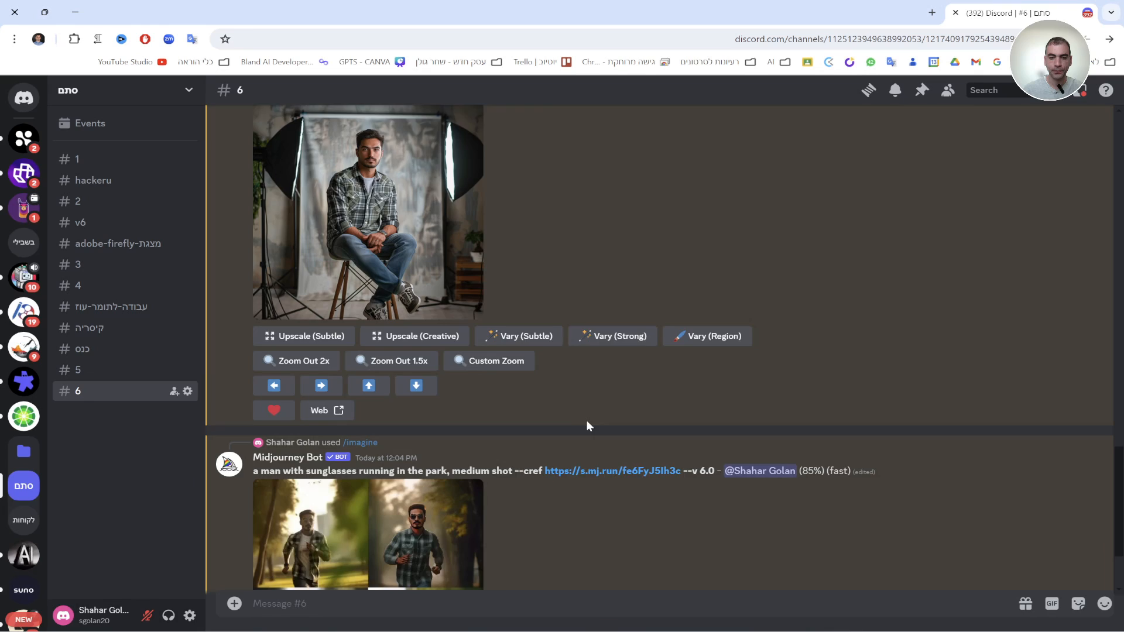
pyautogui.scroll(-2, 588, 423)
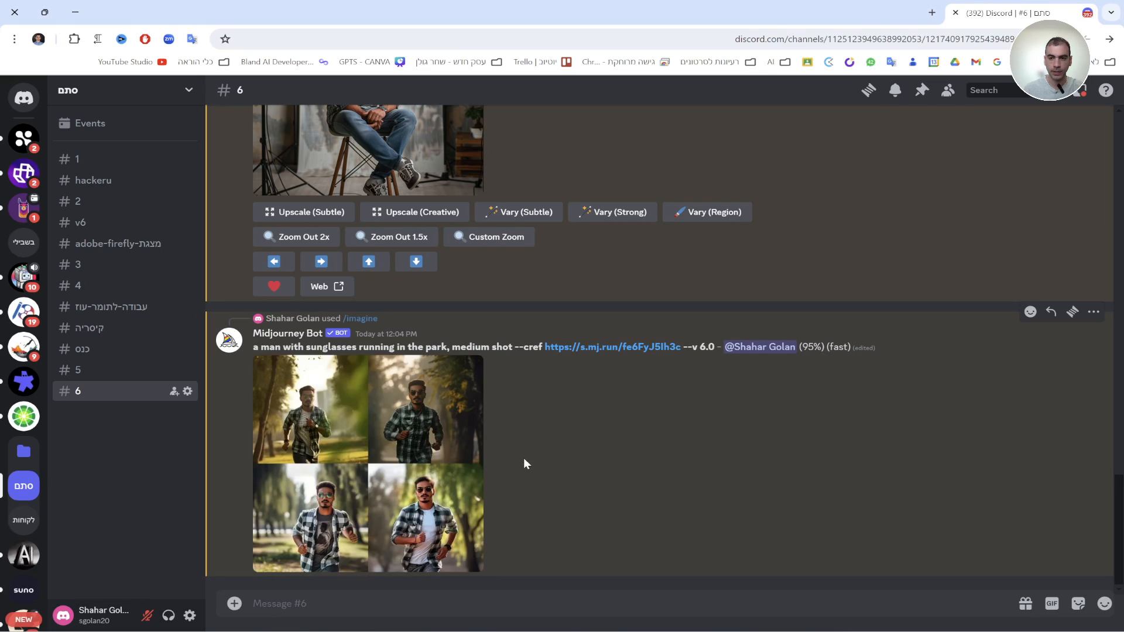
pyautogui.scroll(2, 463, 480)
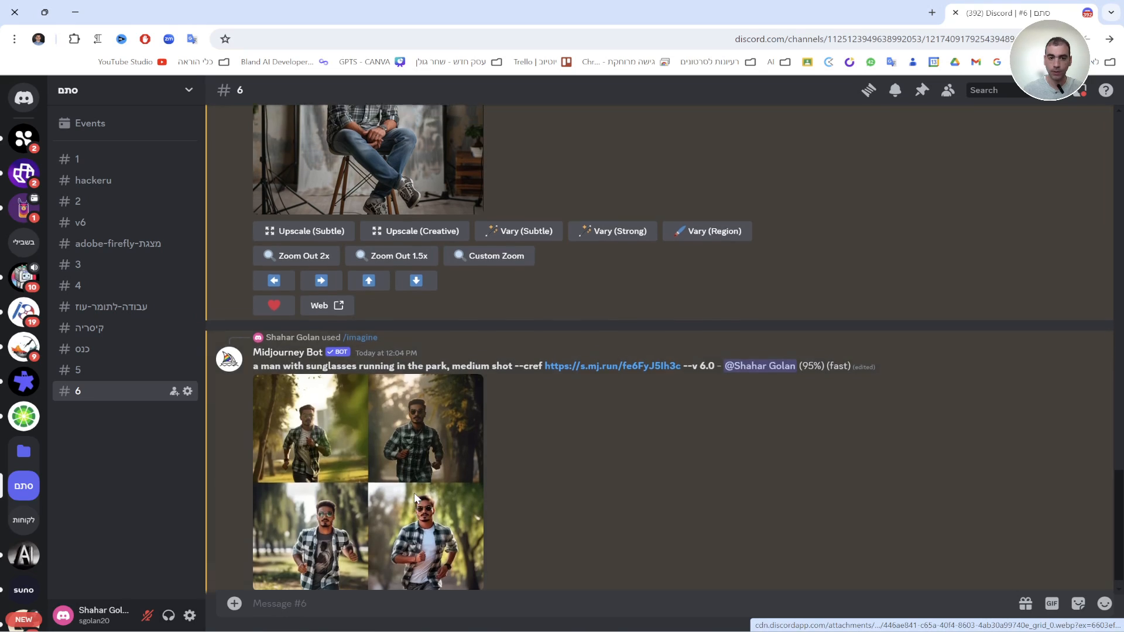
pyautogui.scroll(2, 340, 230)
pyautogui.scroll(-1, 375, 263)
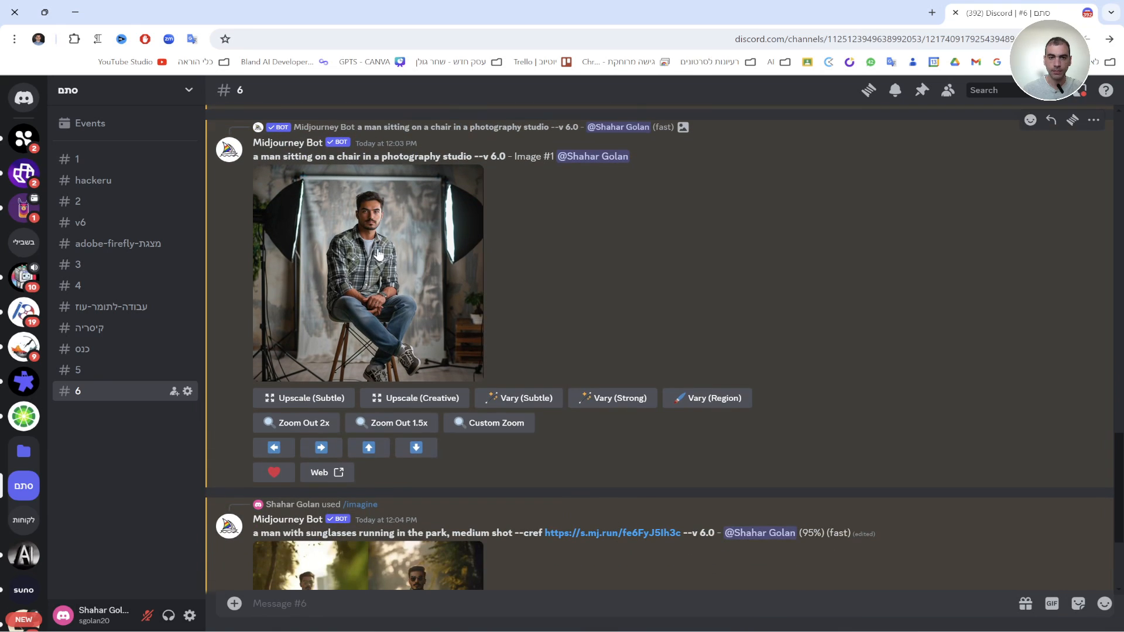
pyautogui.click(404, 304)
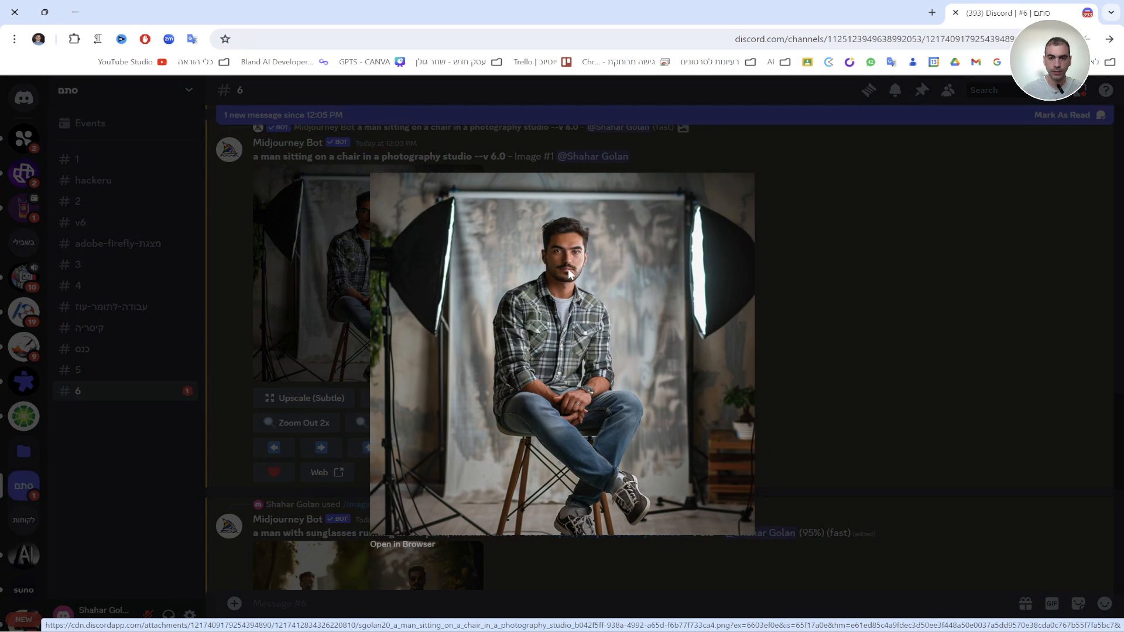
pyautogui.click(782, 317)
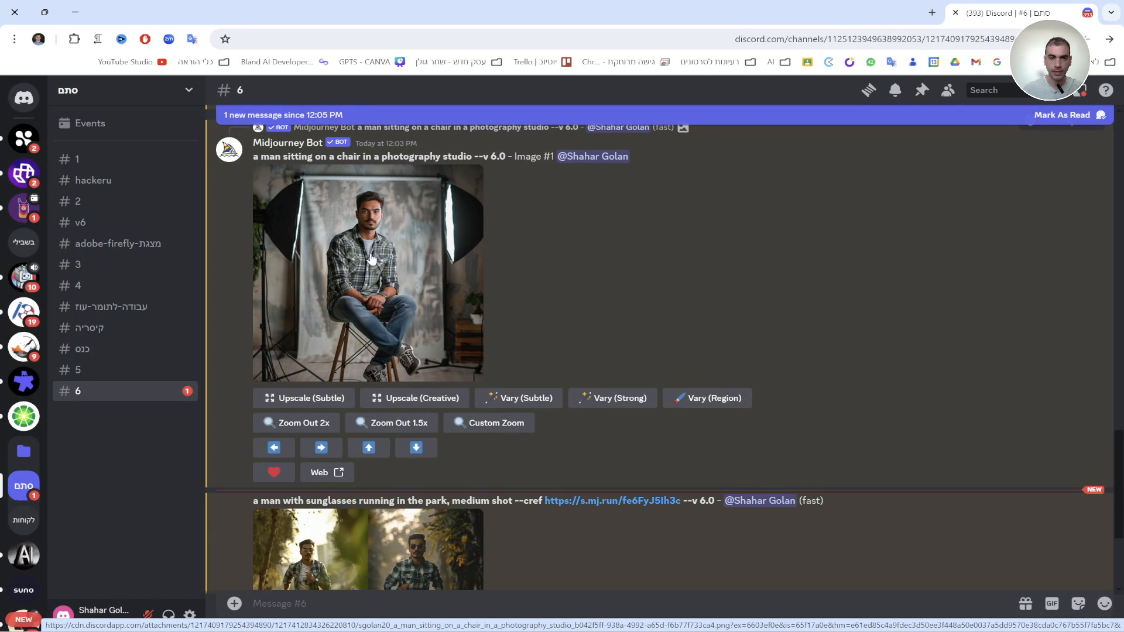
pyautogui.scroll(-3, 391, 420)
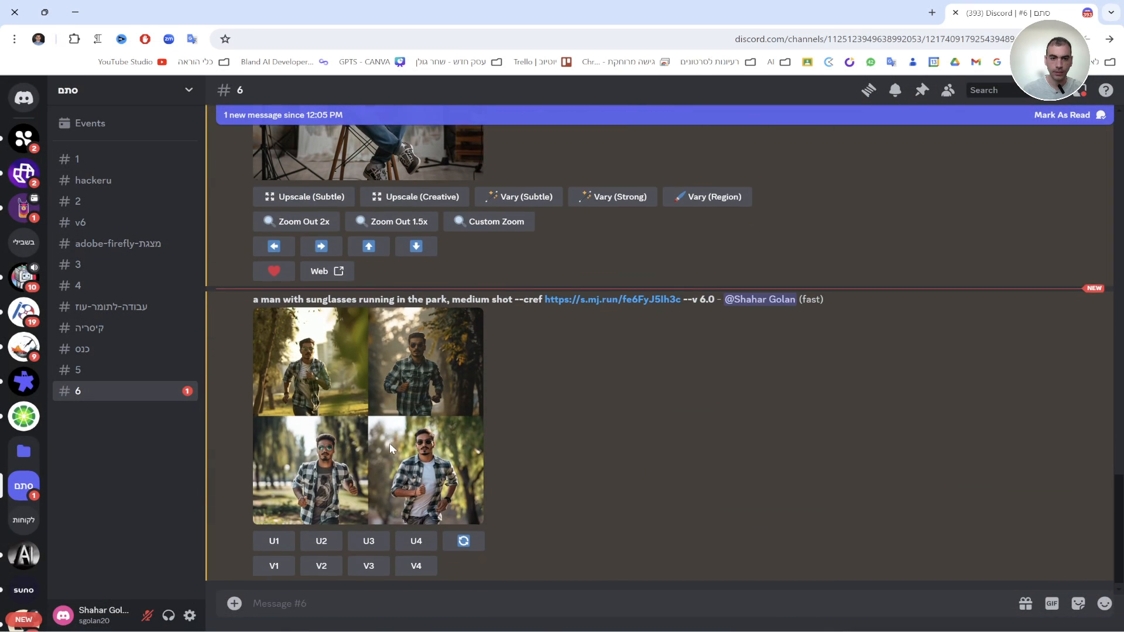
pyautogui.scroll(2, 404, 409)
pyautogui.scroll(-2, 341, 425)
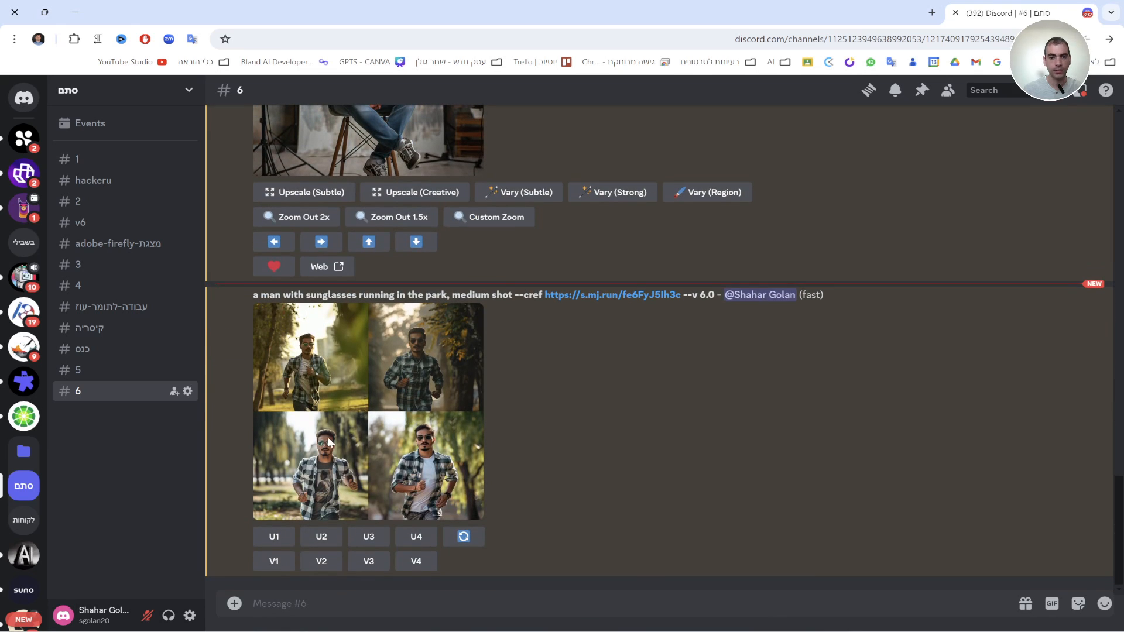
# - Enlarge the running-man grid and examine how closely the four men match the reference character
pyautogui.click(341, 426)
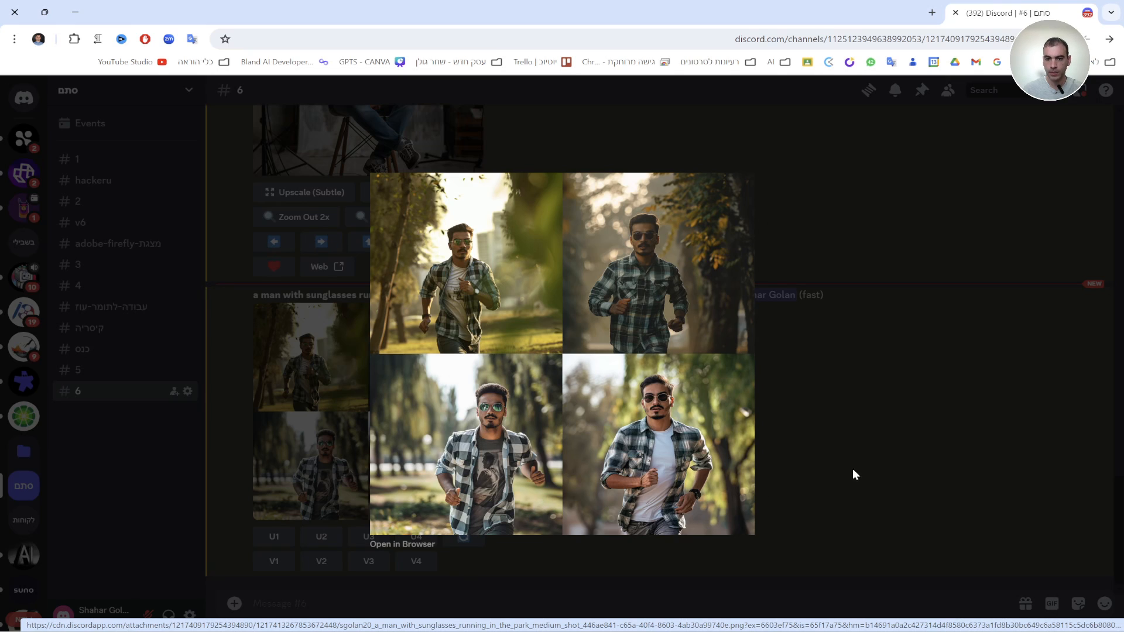
pyautogui.click(987, 434)
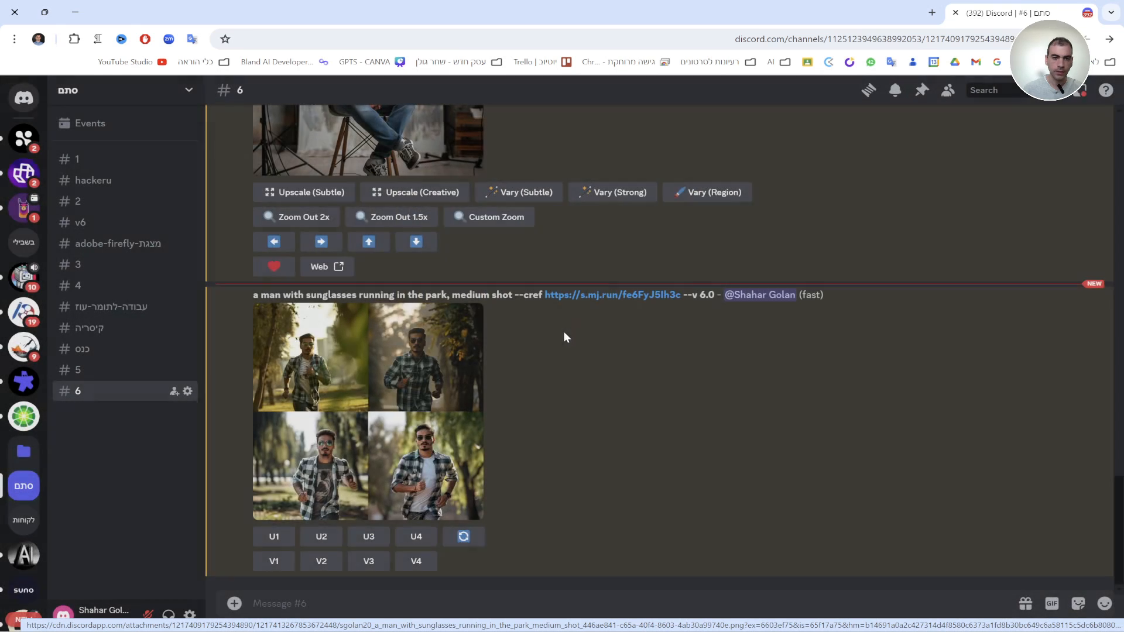
pyautogui.scroll(4, 564, 332)
pyautogui.scroll(-4, 443, 475)
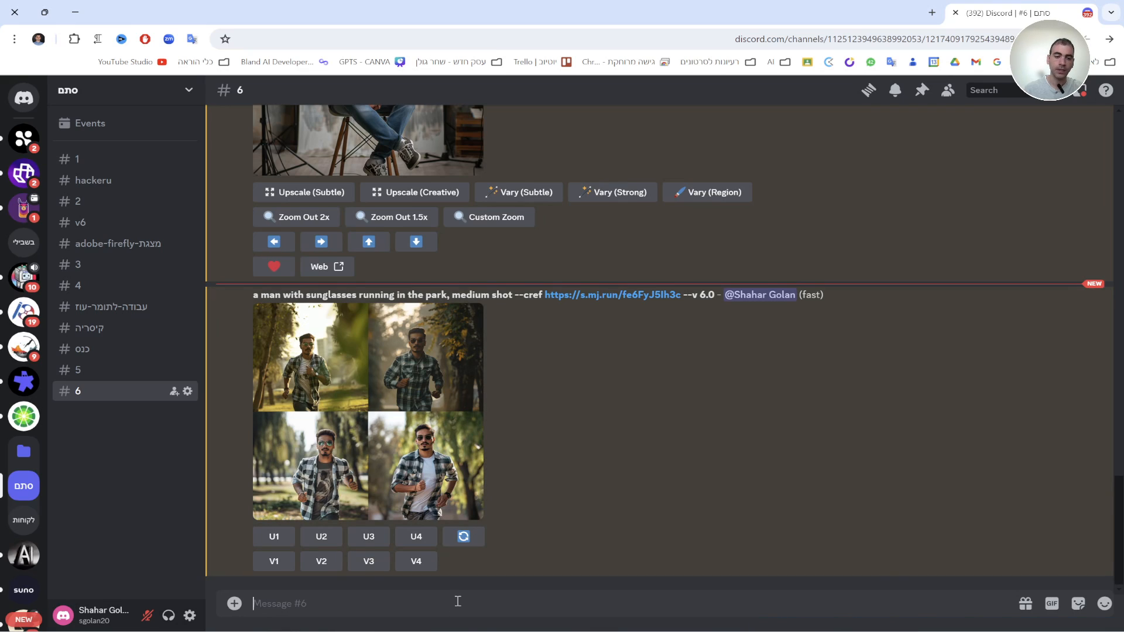
pyautogui.write('d')
pyautogui.press('BackSpace')
pyautogui.write('/')
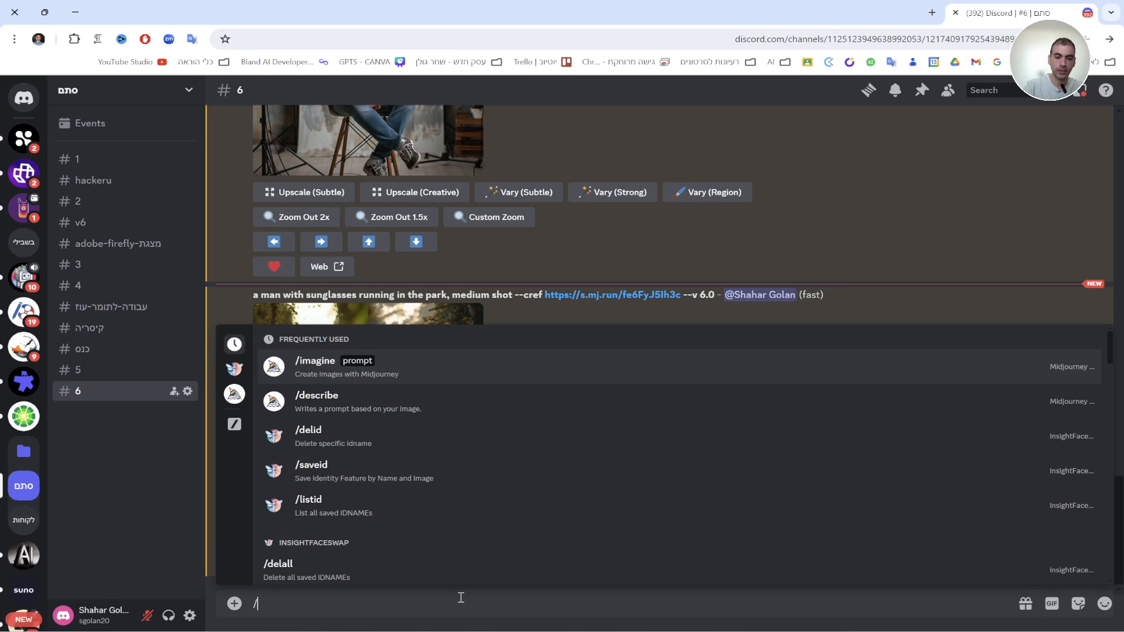
pyautogui.press('BackSpace')
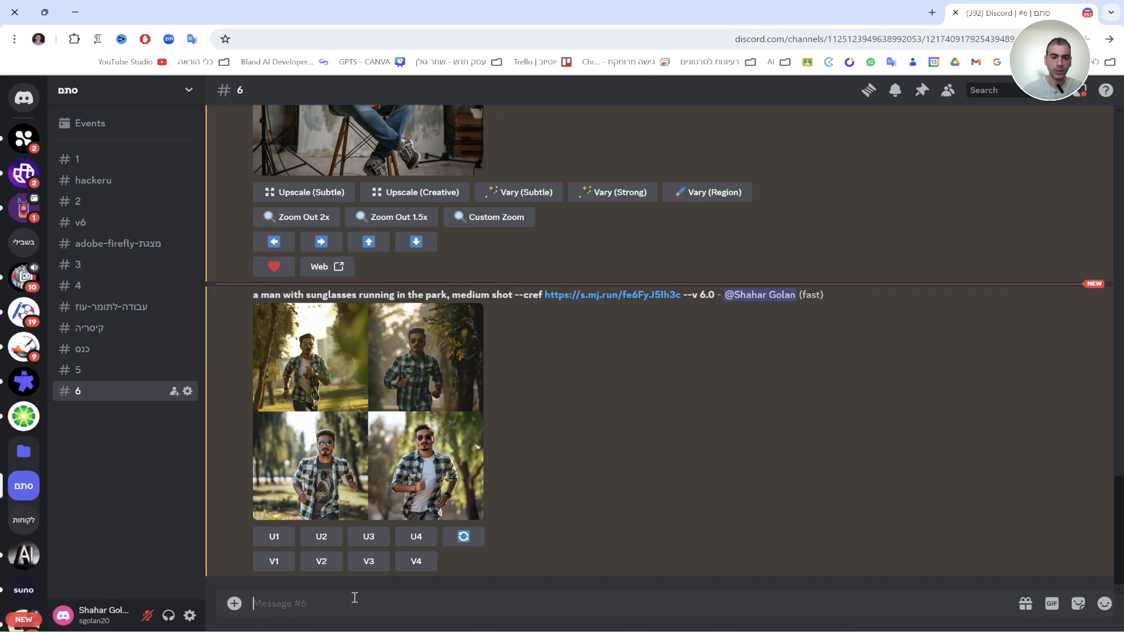
pyautogui.press('super+e')
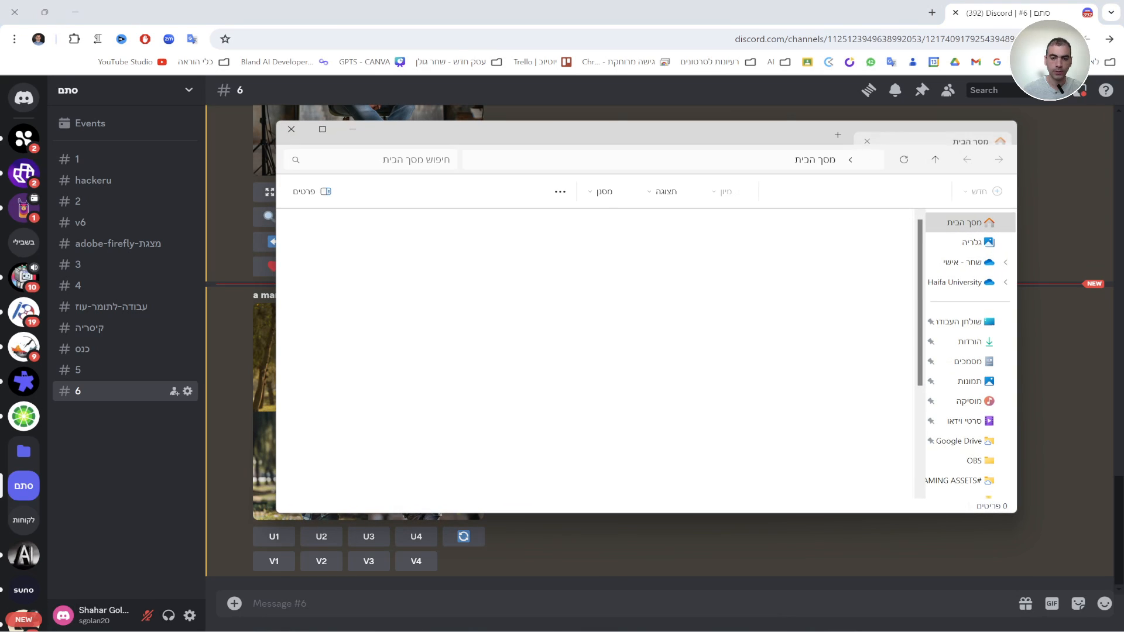
pyautogui.click(354, 129)
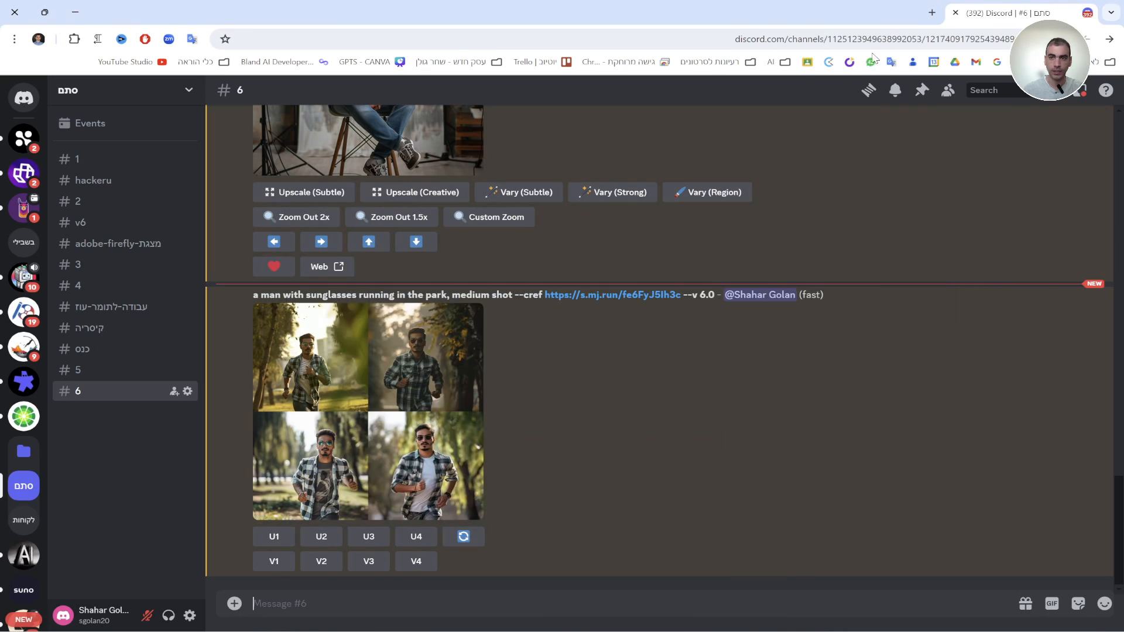
# - Search Google Images in a new browser tab for the comedian "שחר חסון"
pyautogui.click(932, 13)
pyautogui.write('f')
pyautogui.press('BackSpace')
pyautogui.press('BackSpace')
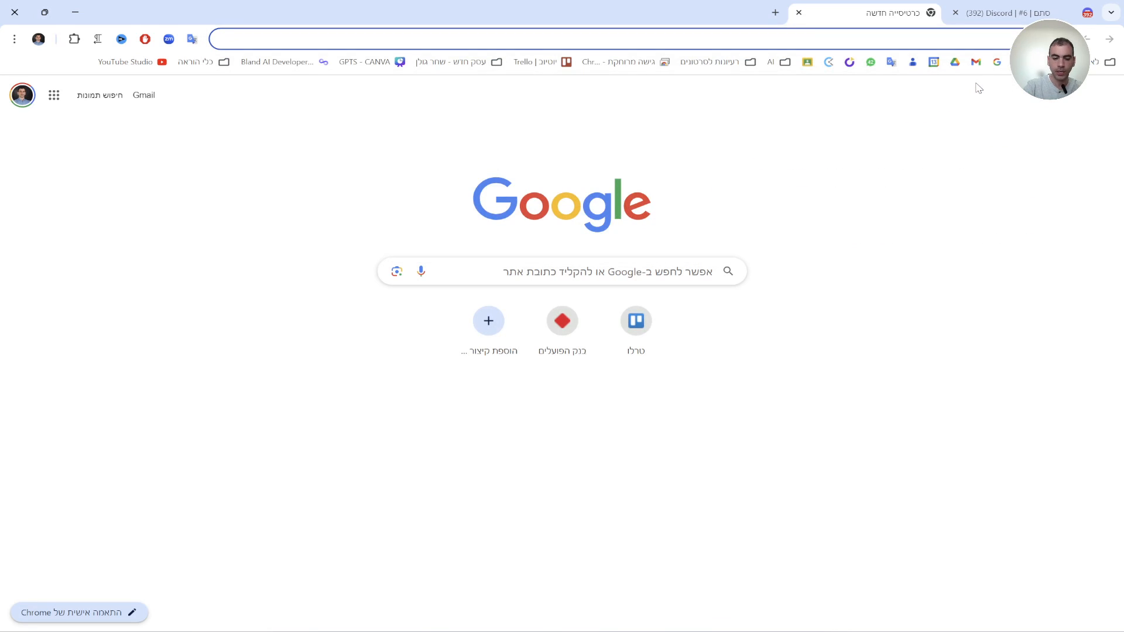
pyautogui.hotkey('alt', 'shift')
pyautogui.write('שחר חסון')
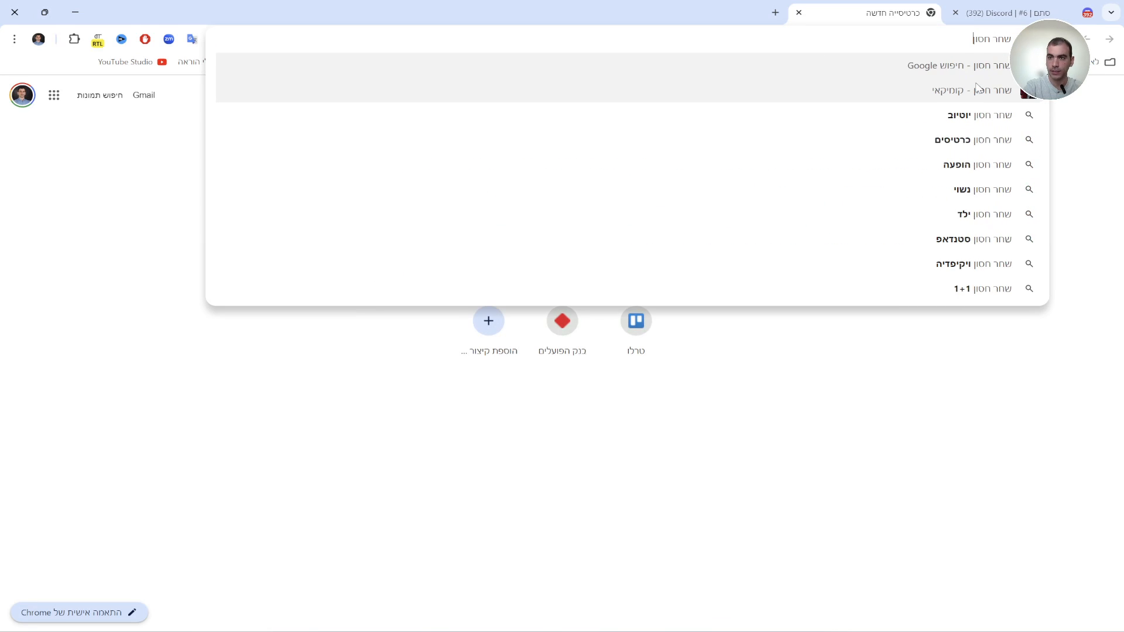
pyautogui.press('Return')
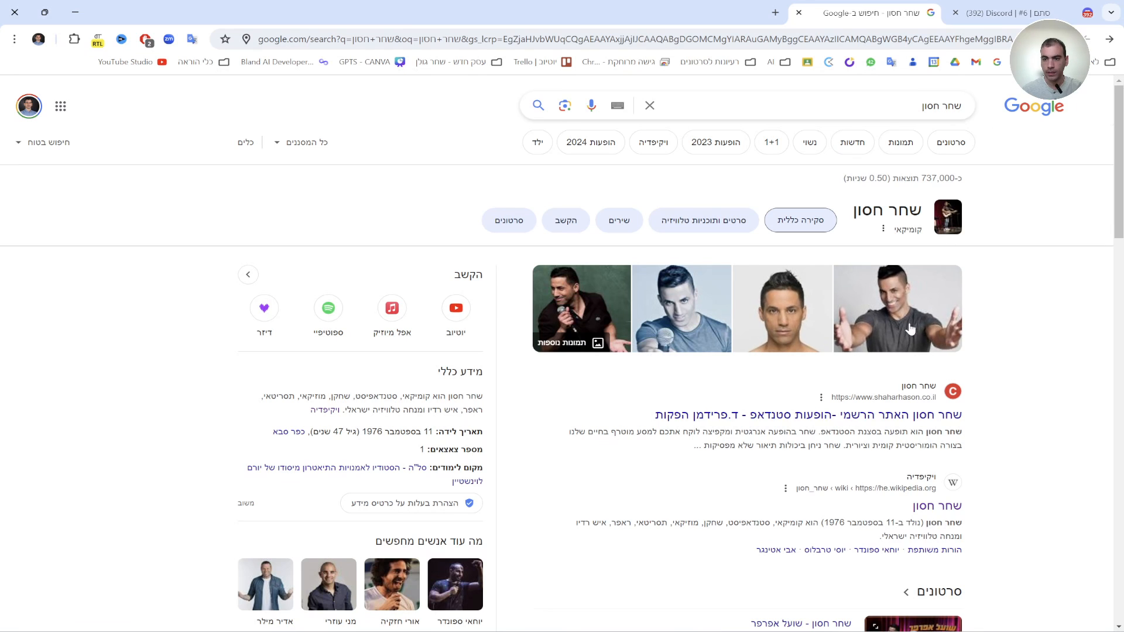
pyautogui.click(900, 142)
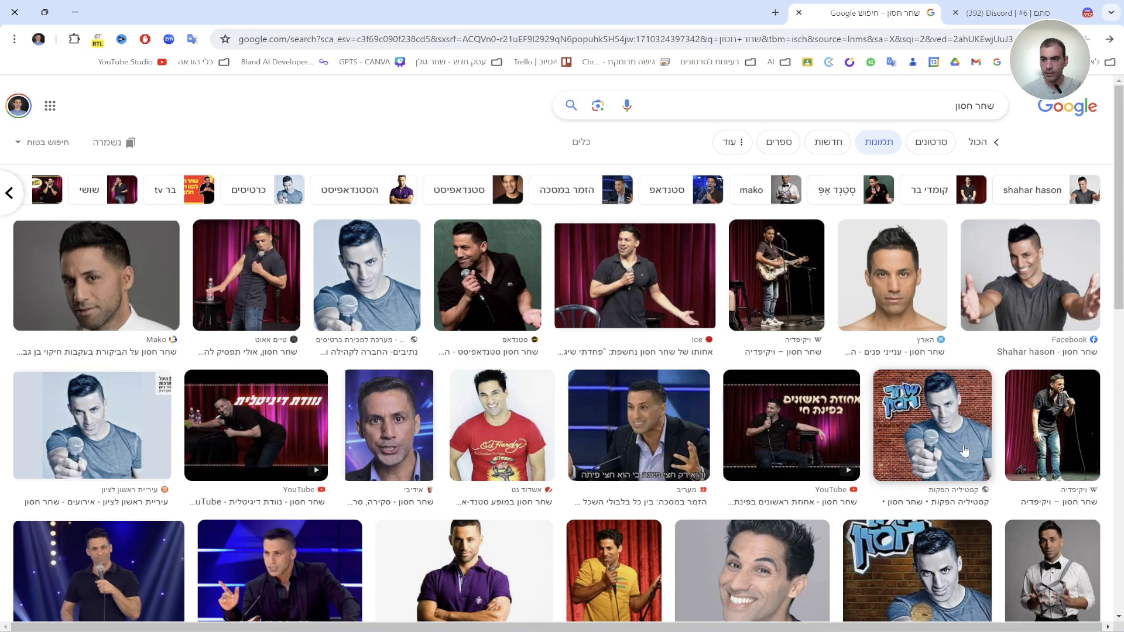
# - Preview the image results and copy the photo of the comedian in a black polo holding a microphone before red curtains
pyautogui.scroll(-3, 937, 468)
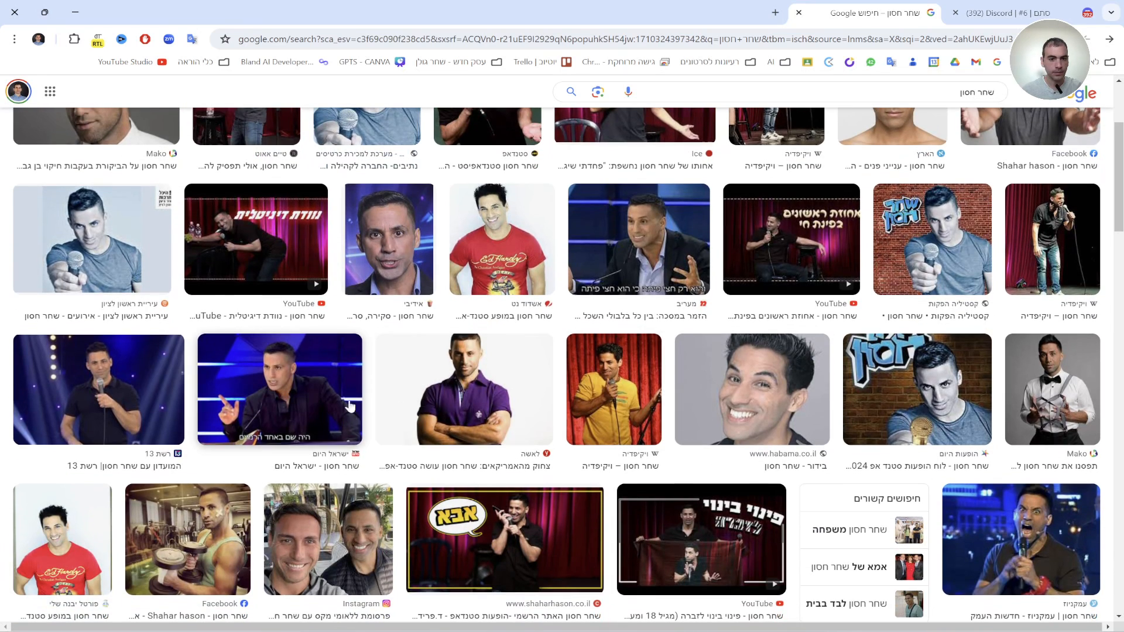
pyautogui.click(486, 398)
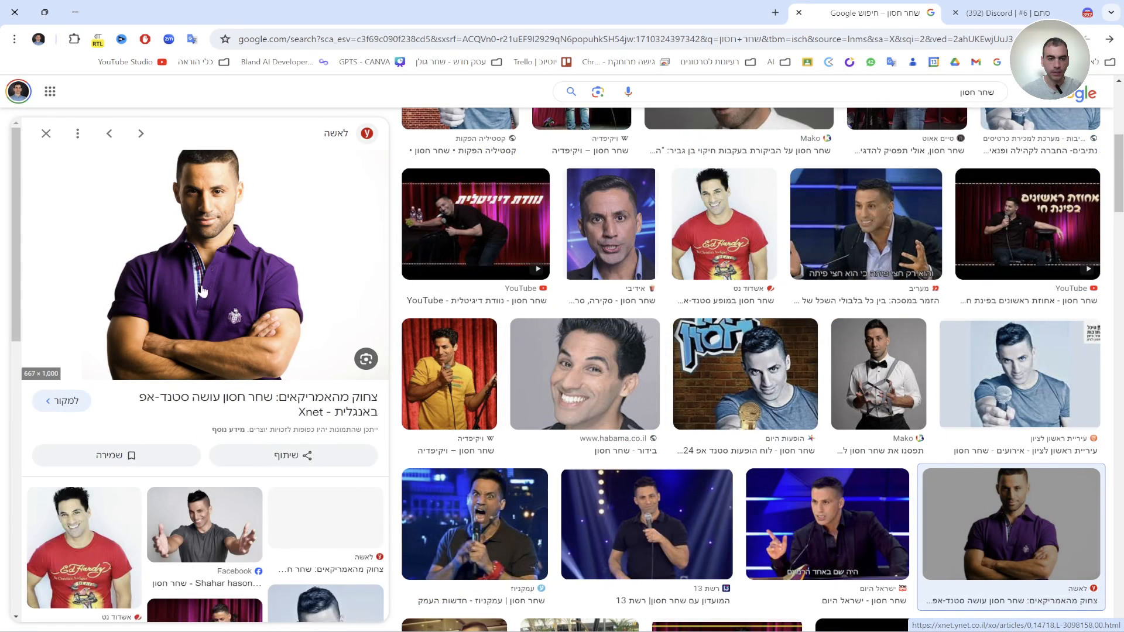
pyautogui.scroll(5, 641, 294)
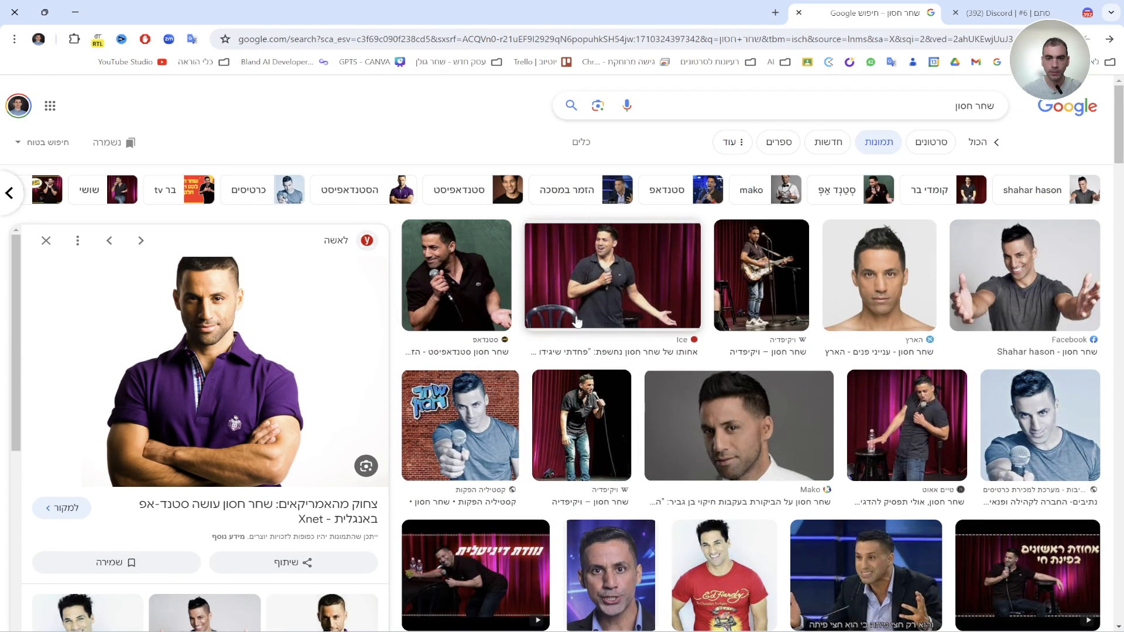
pyautogui.click(576, 321)
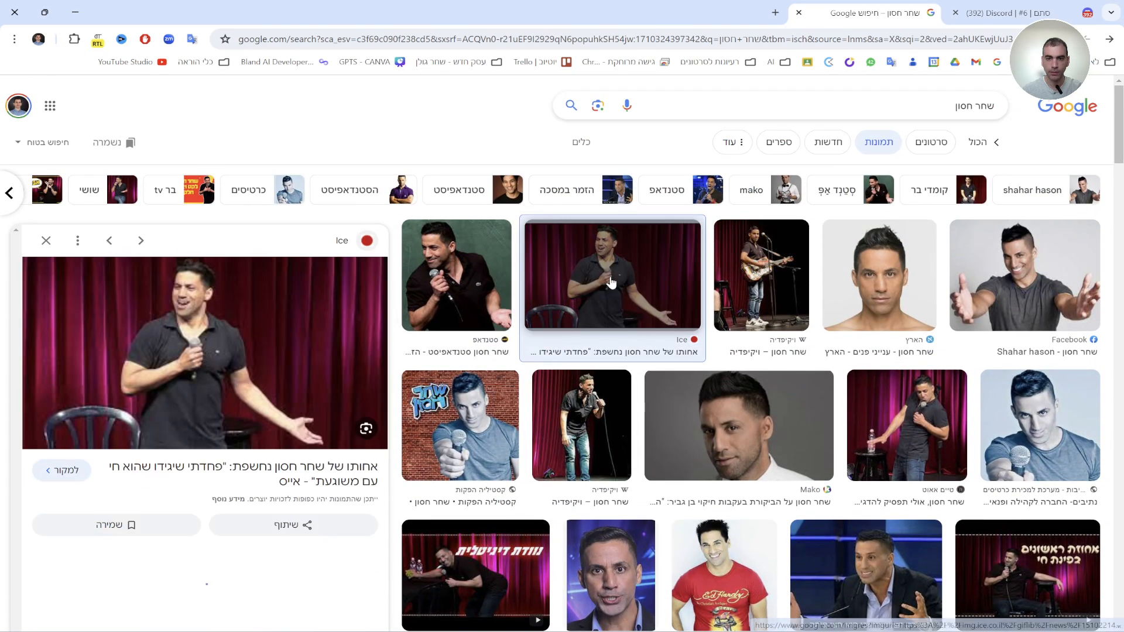
pyautogui.rightClick(211, 357)
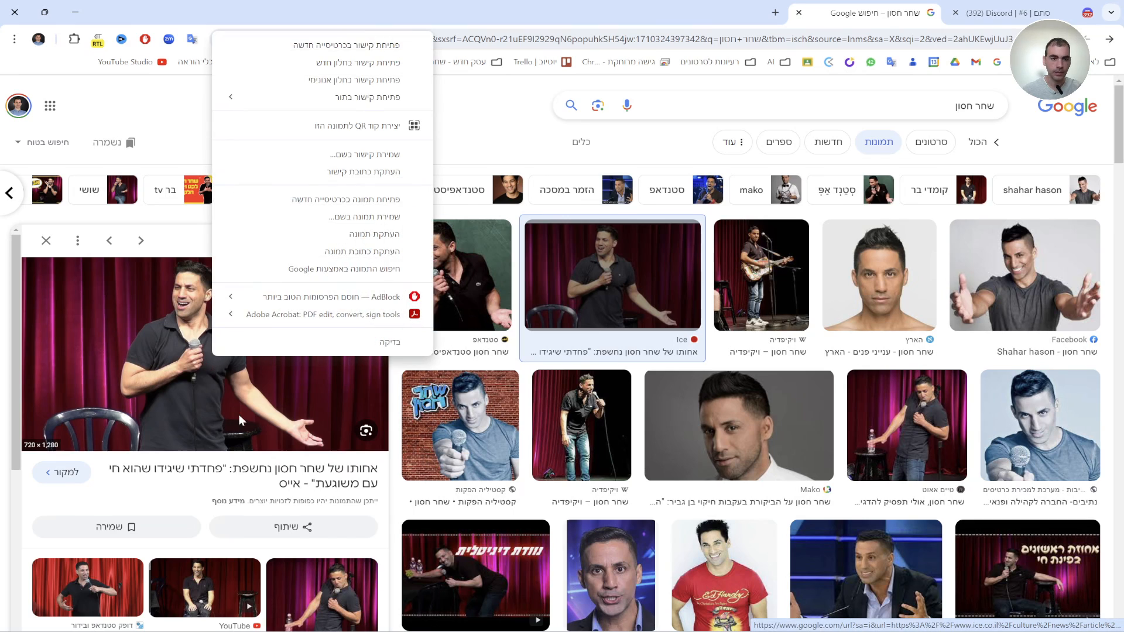
pyautogui.click(374, 234)
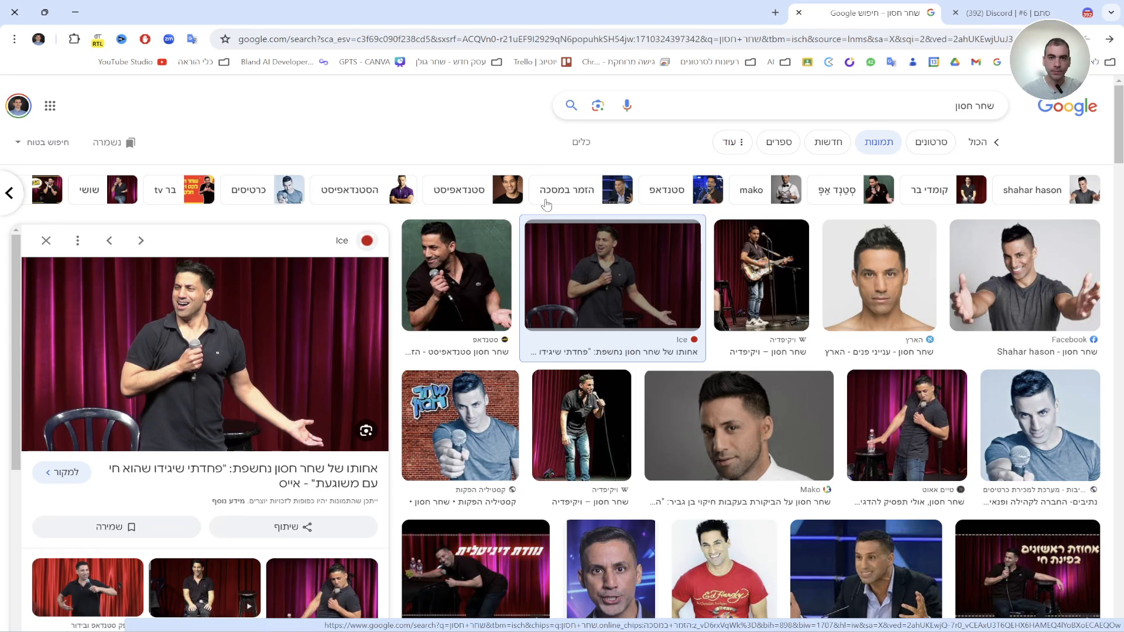
# - Switch back to Discord and post the copied comedian photo in channel 6
pyautogui.click(1015, 8)
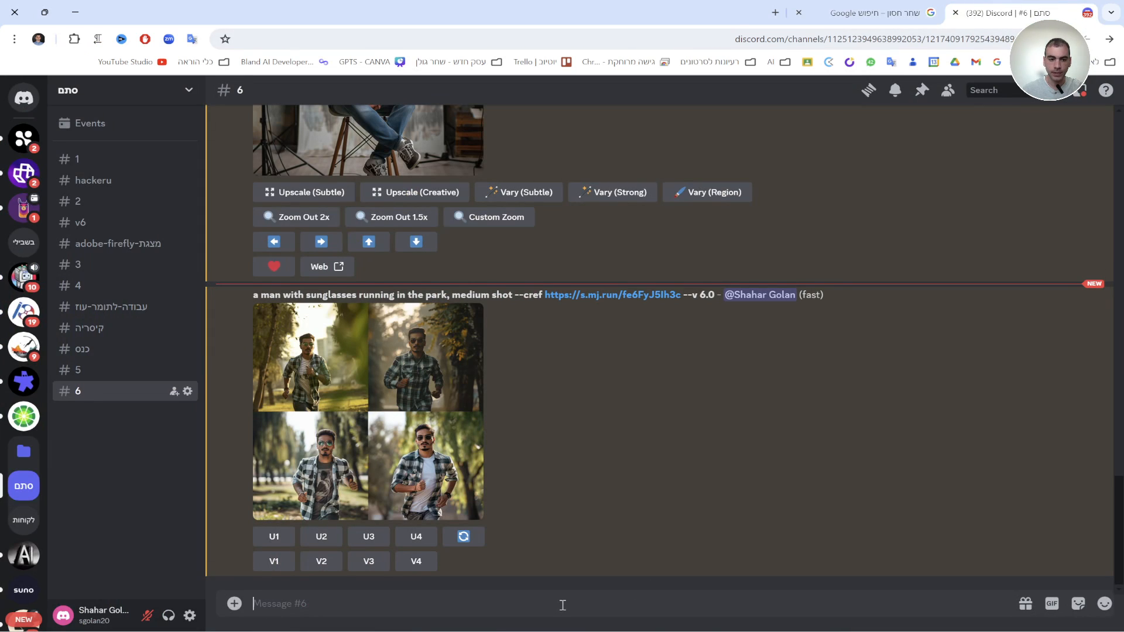
pyautogui.hotkey('ctrl', 'v')
pyautogui.press('Return')
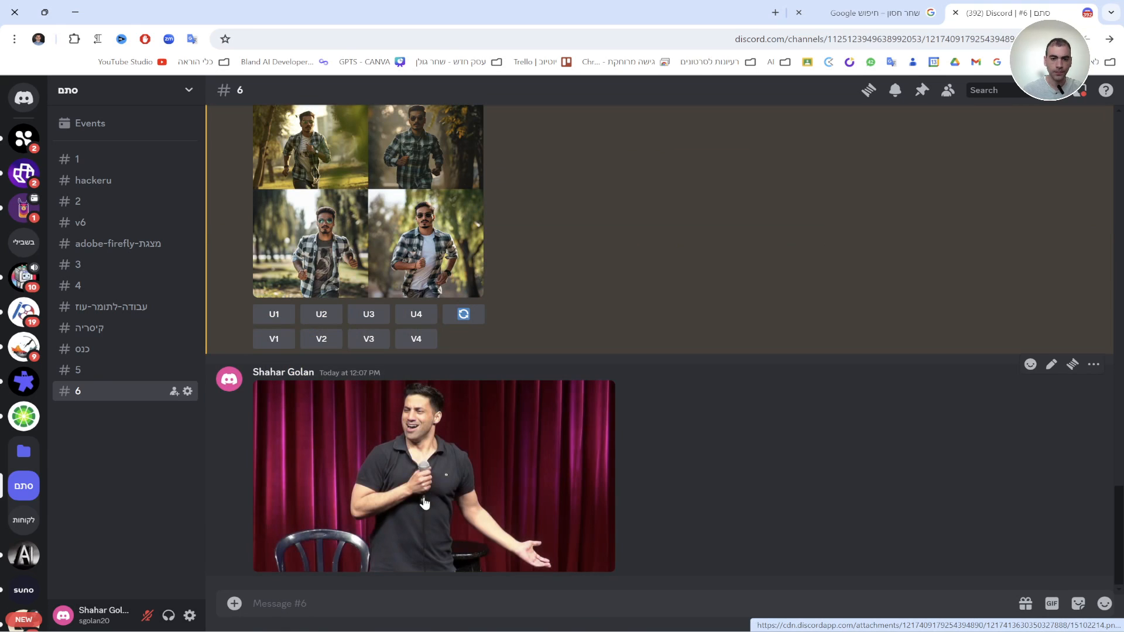
# - Try to copy the address of the posted comedian photo from its enlarged view
pyautogui.click(439, 484)
pyautogui.rightClick(537, 340)
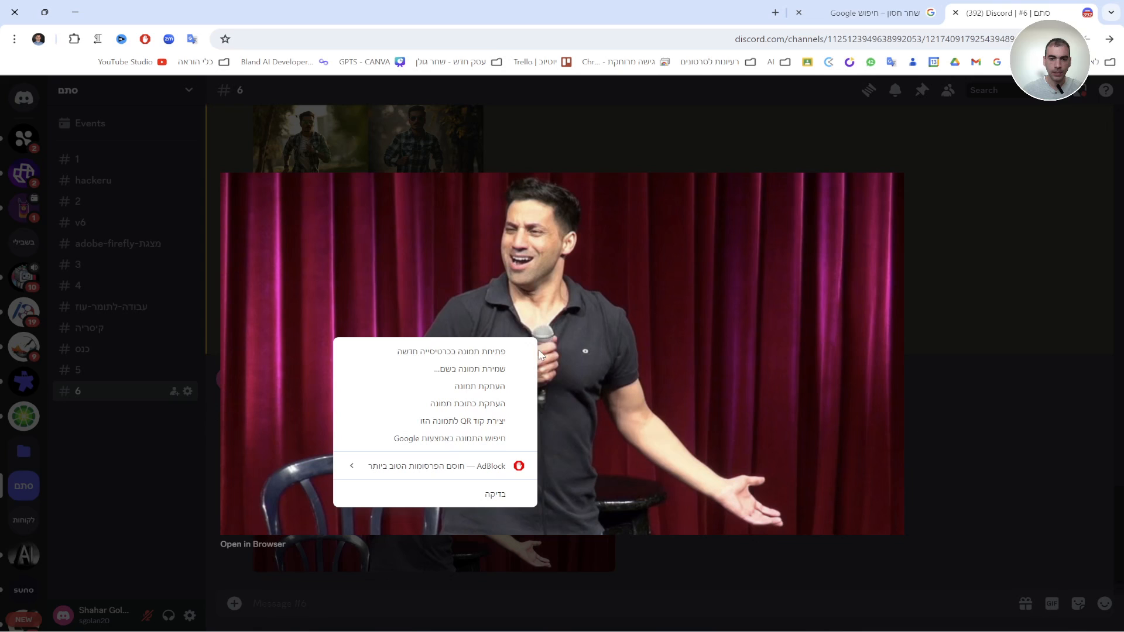
pyautogui.click(505, 395)
pyautogui.click(920, 350)
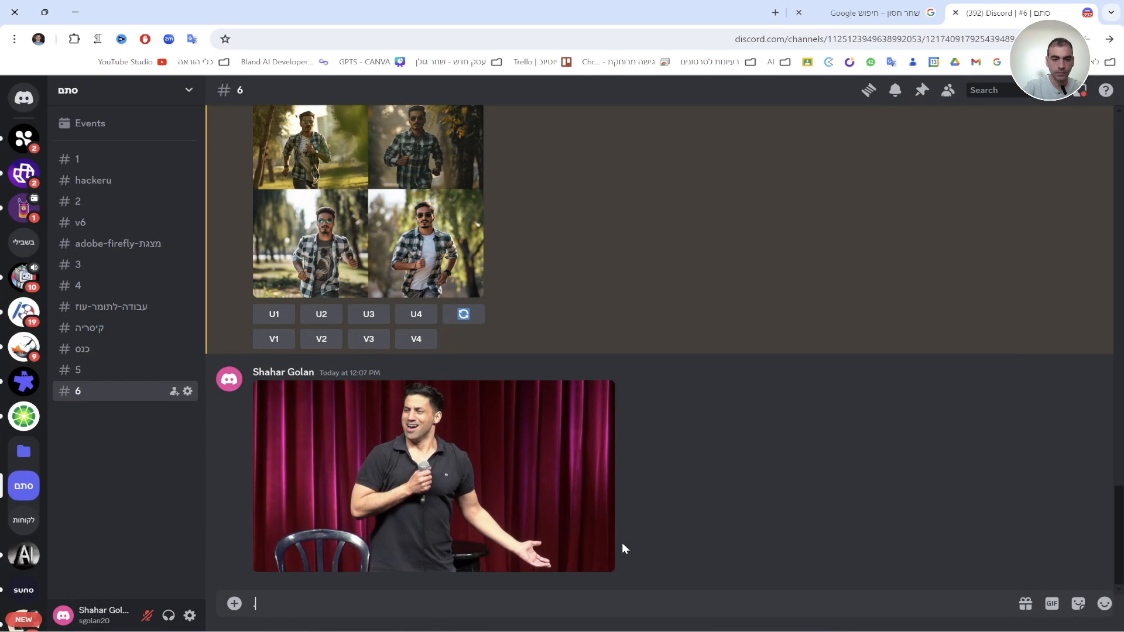
# - Start an /imagine command with the prompt "a man standing on a stage, standup comedy, medium shot --cref"
pyautogui.write('/')
pyautogui.press('Return')
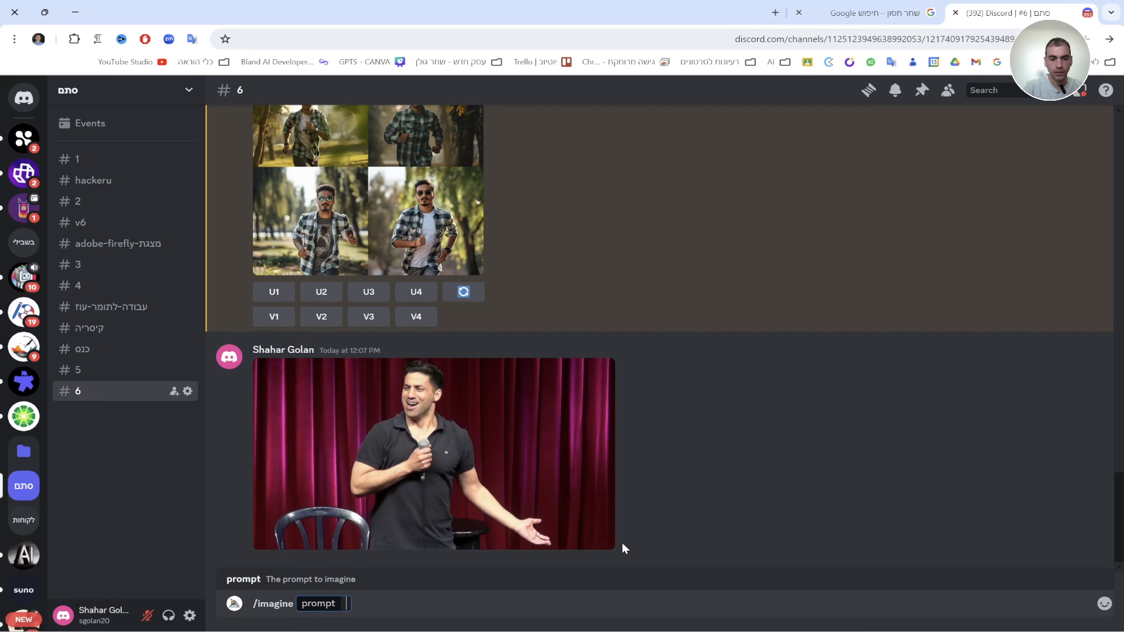
pyautogui.write('a man')
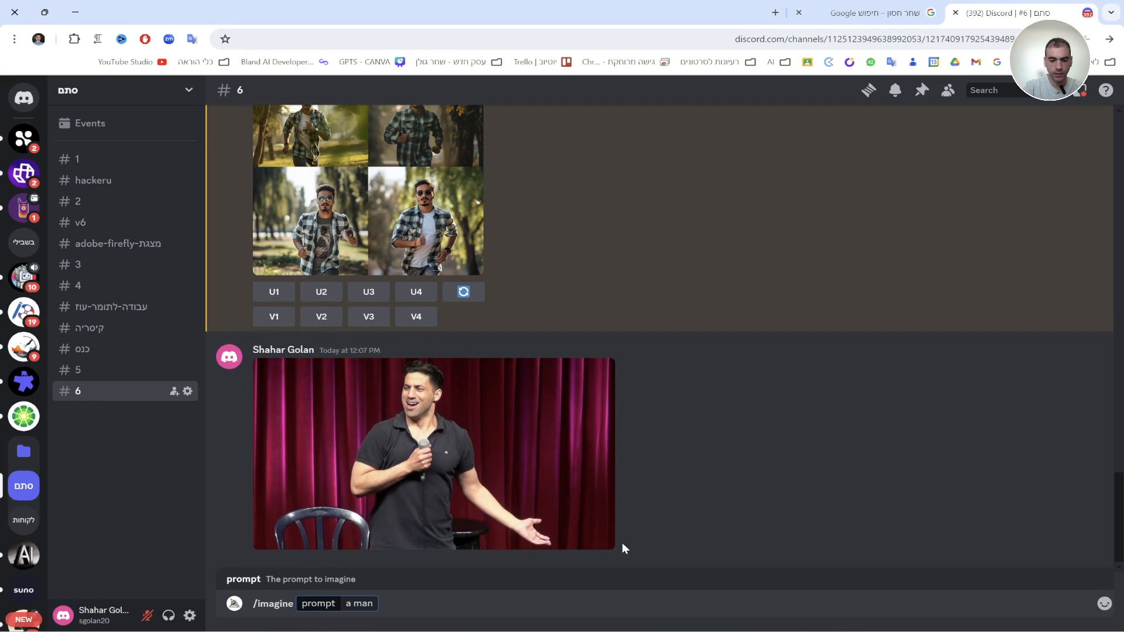
pyautogui.write(' stand')
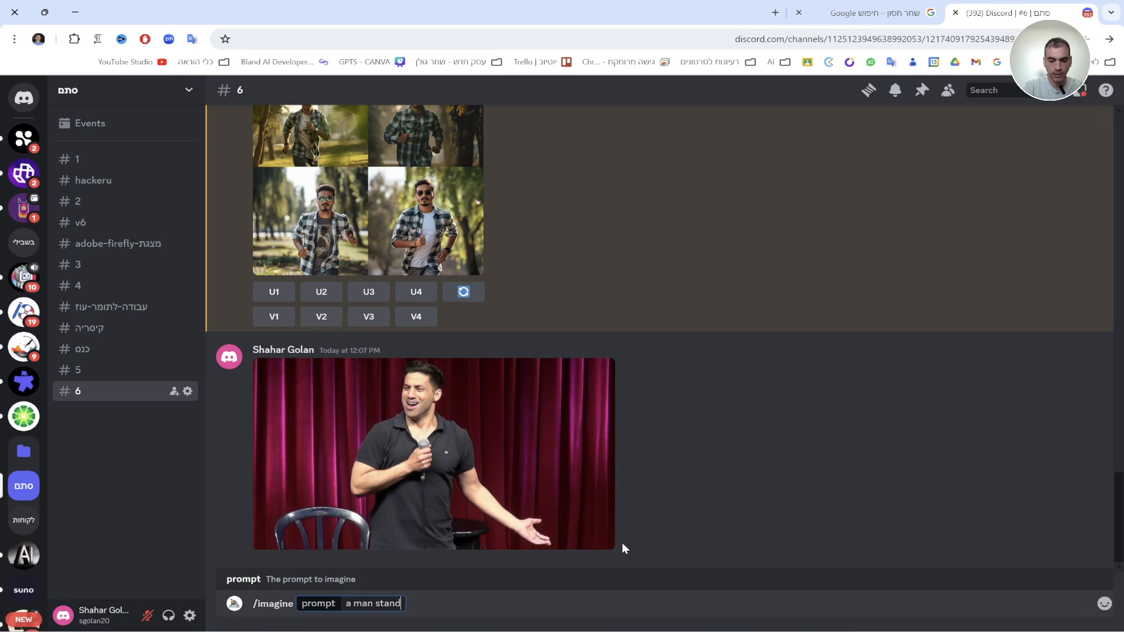
pyautogui.write('ing on a s')
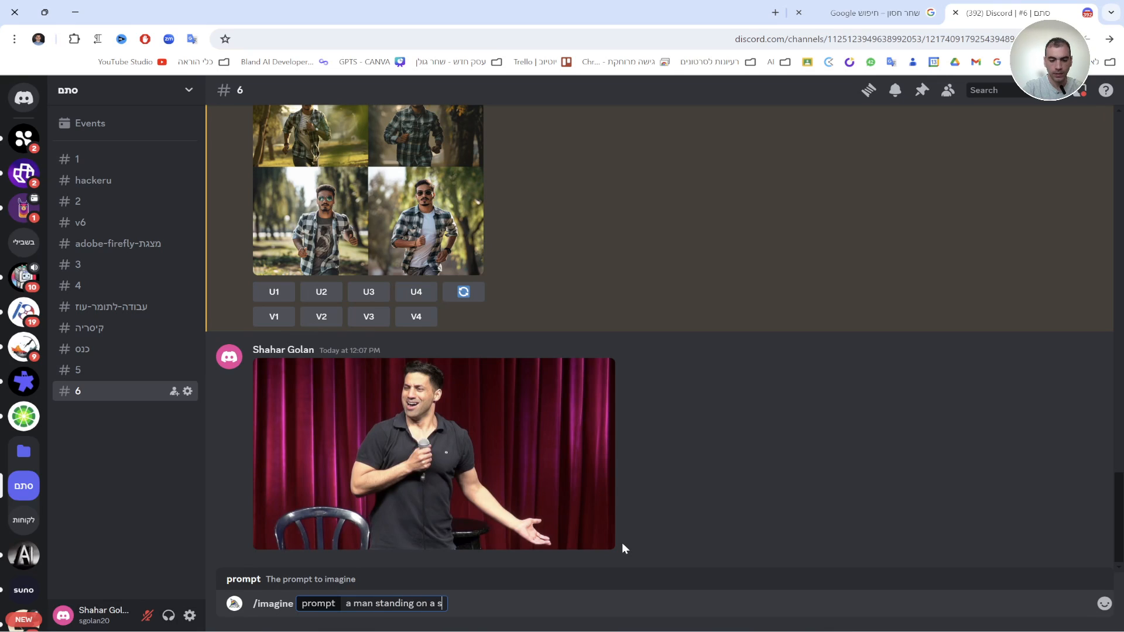
pyautogui.write('tage, sta')
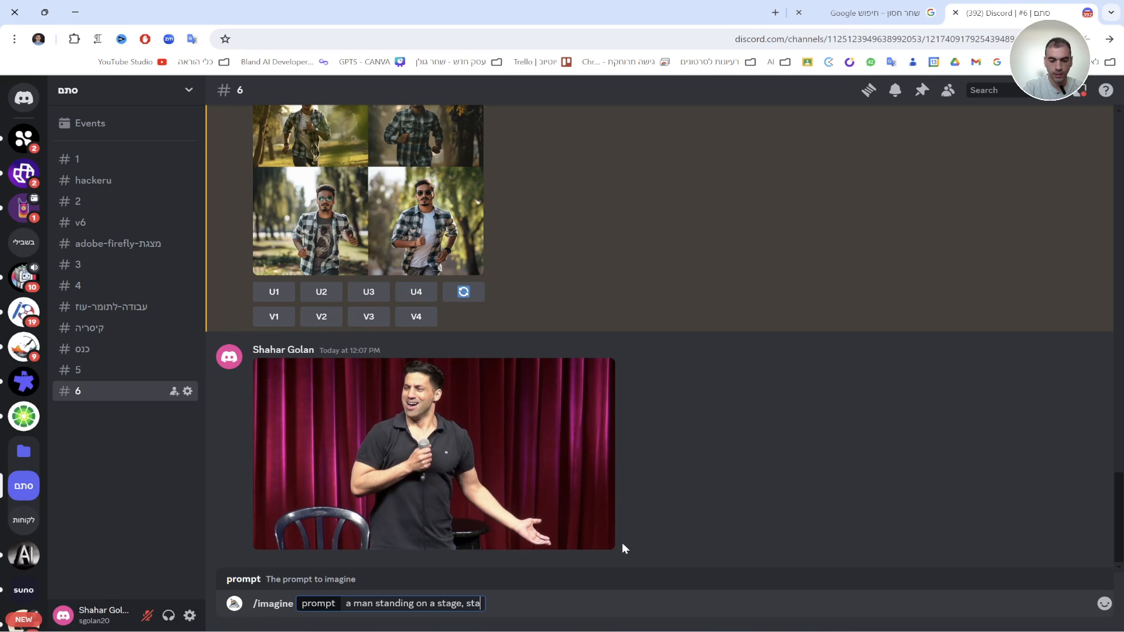
pyautogui.write('ndup co')
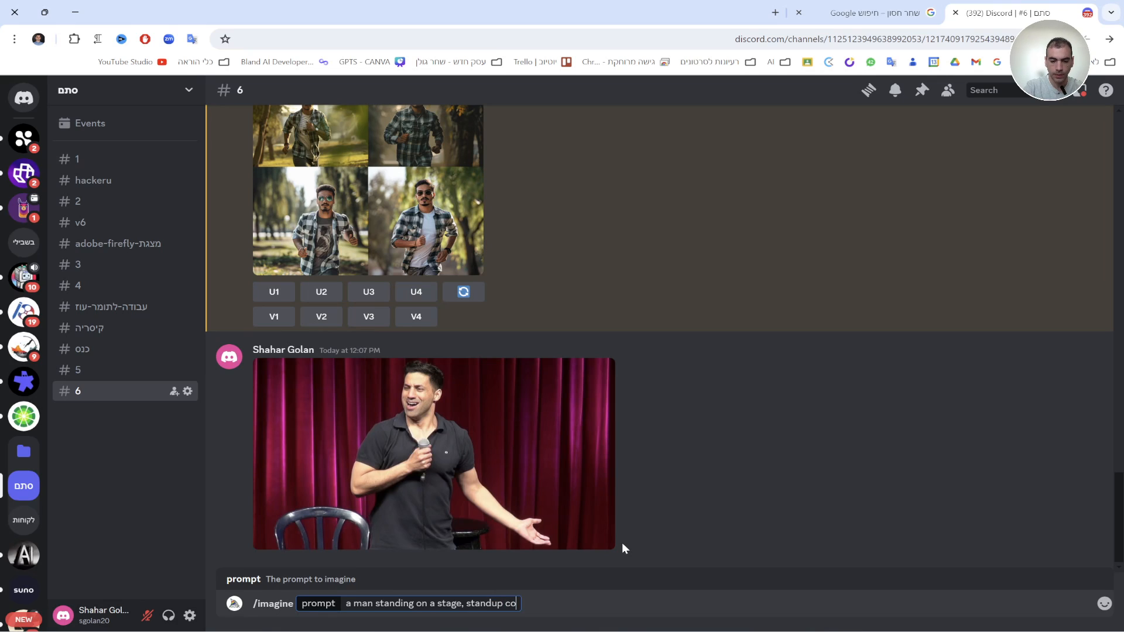
pyautogui.write('medy')
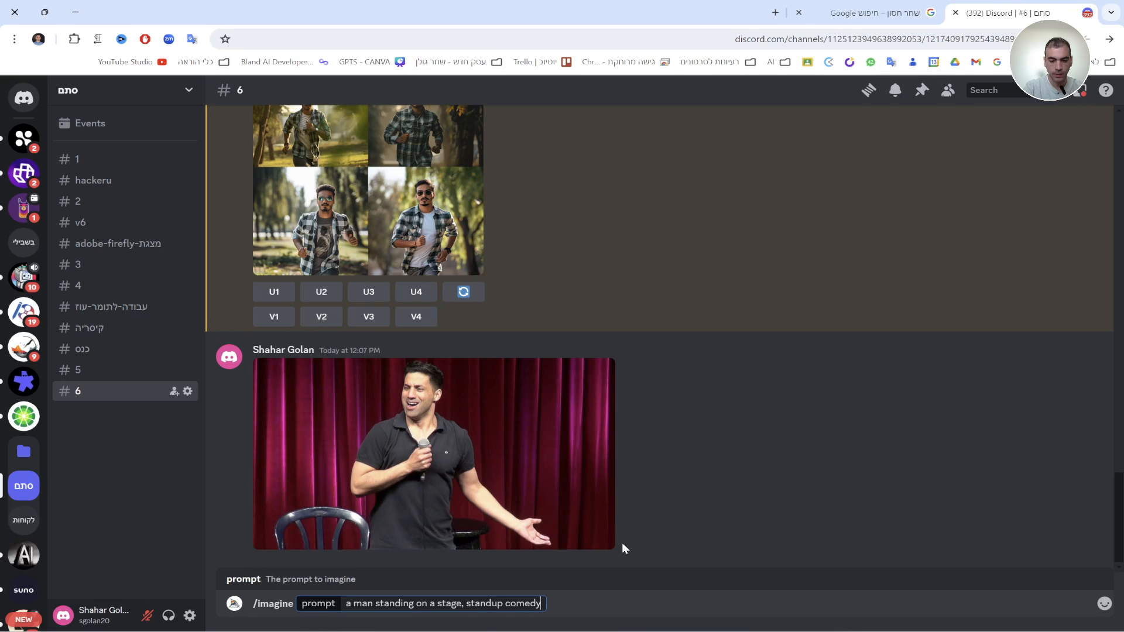
pyautogui.write(', medium sho')
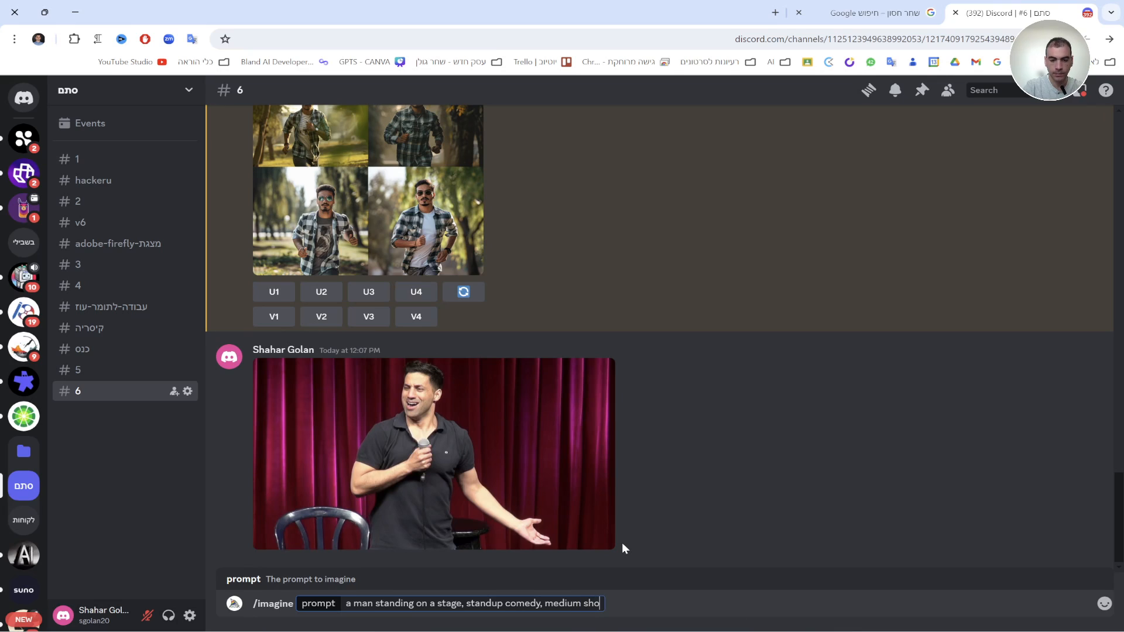
pyautogui.write('t -')
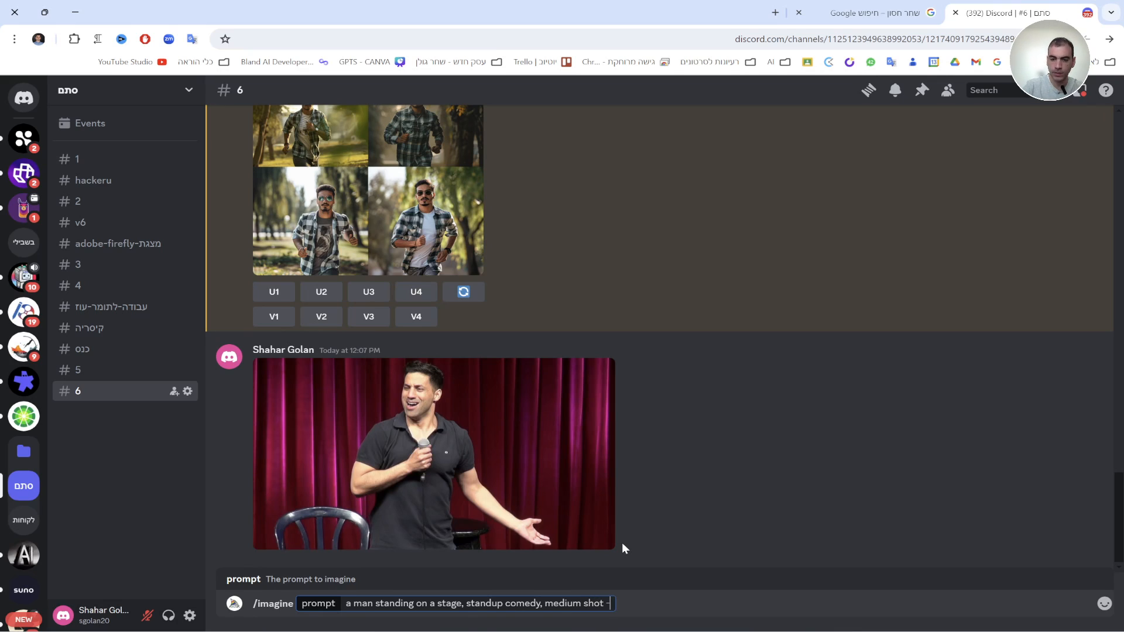
pyautogui.write('-cref')
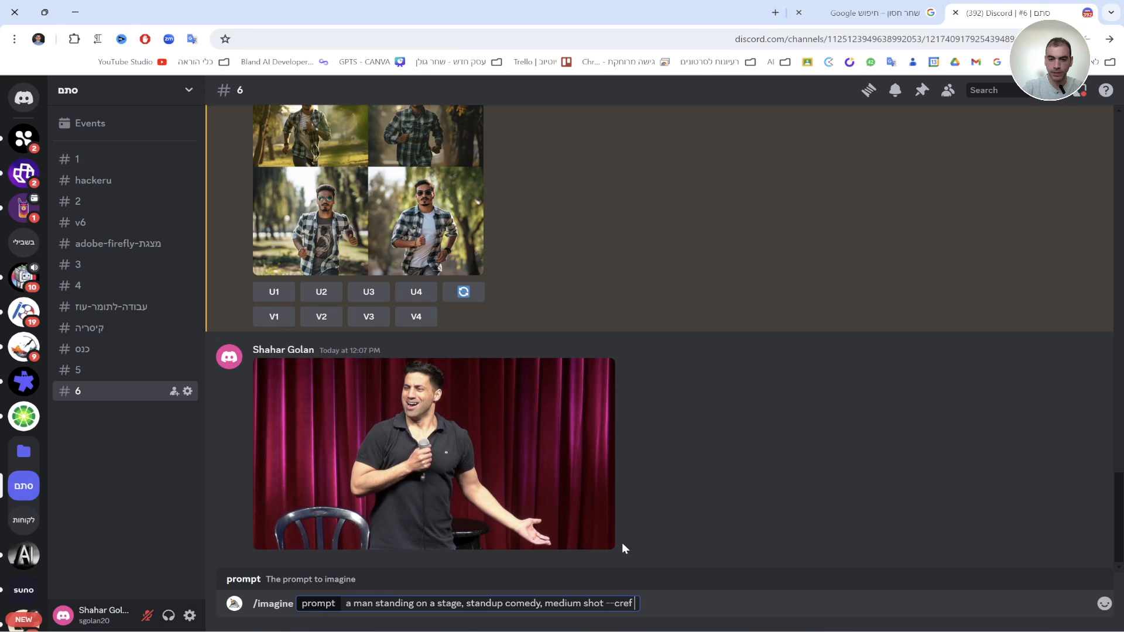
# - Copy the posted comedian photo's image address, add it after --cref in the prompt, and generate the images
pyautogui.click(571, 430)
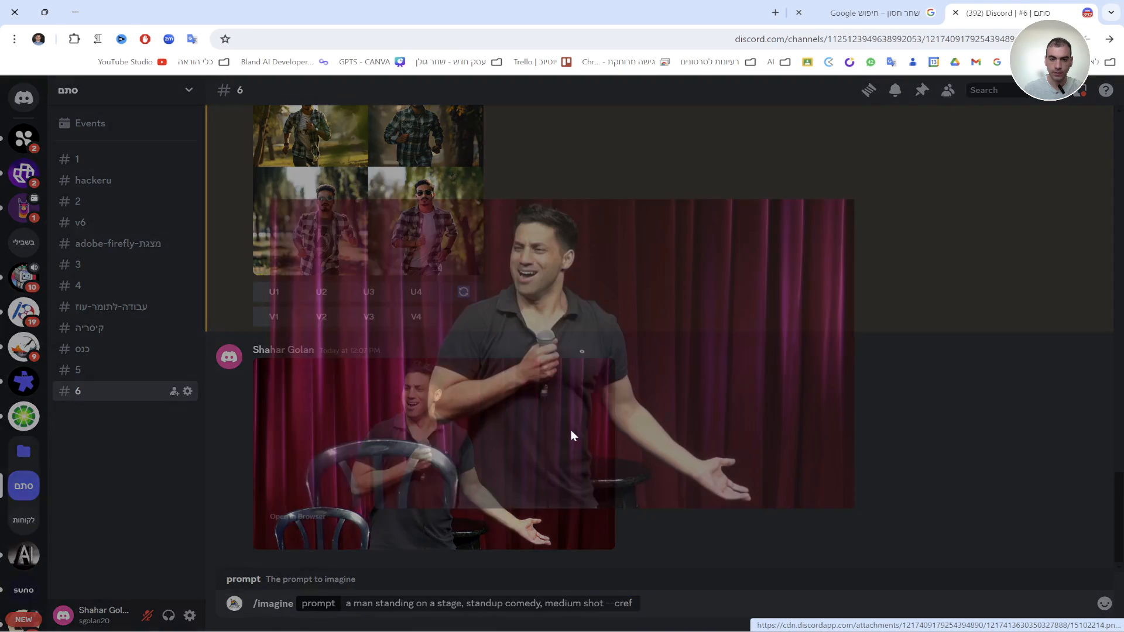
pyautogui.rightClick(611, 305)
pyautogui.click(579, 372)
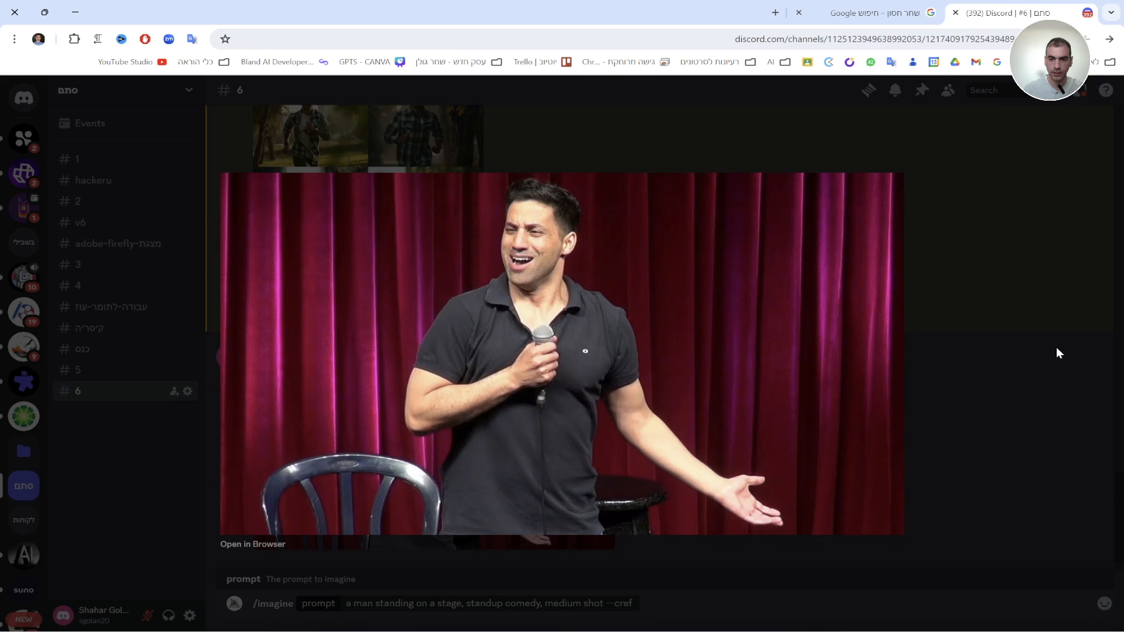
pyautogui.click(1043, 358)
pyautogui.click(638, 603)
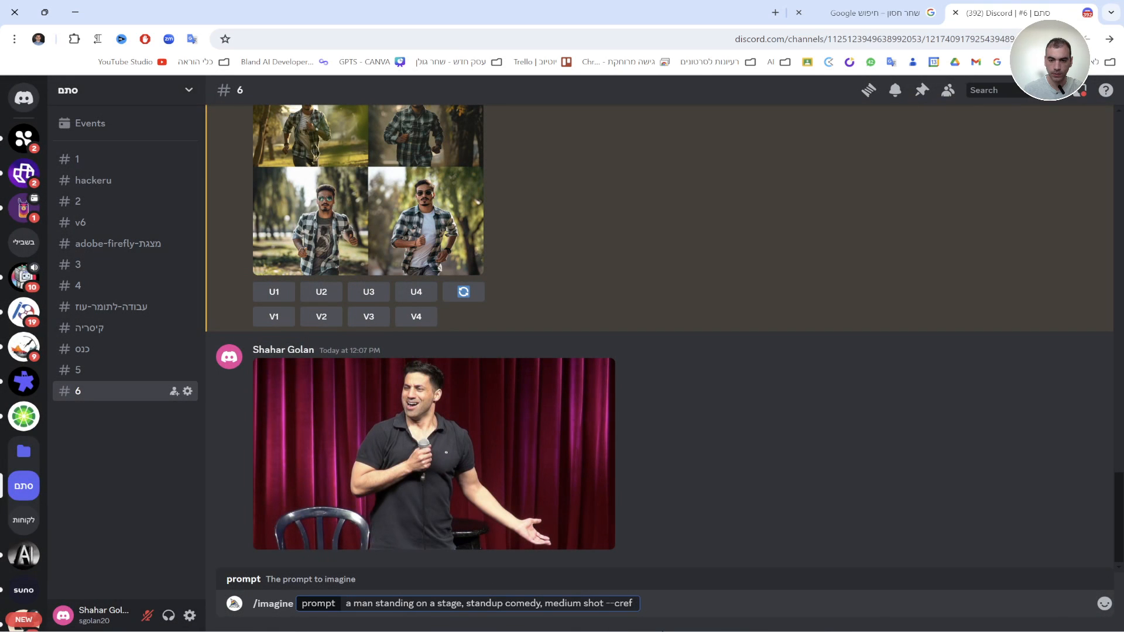
pyautogui.hotkey('ctrl', 'v')
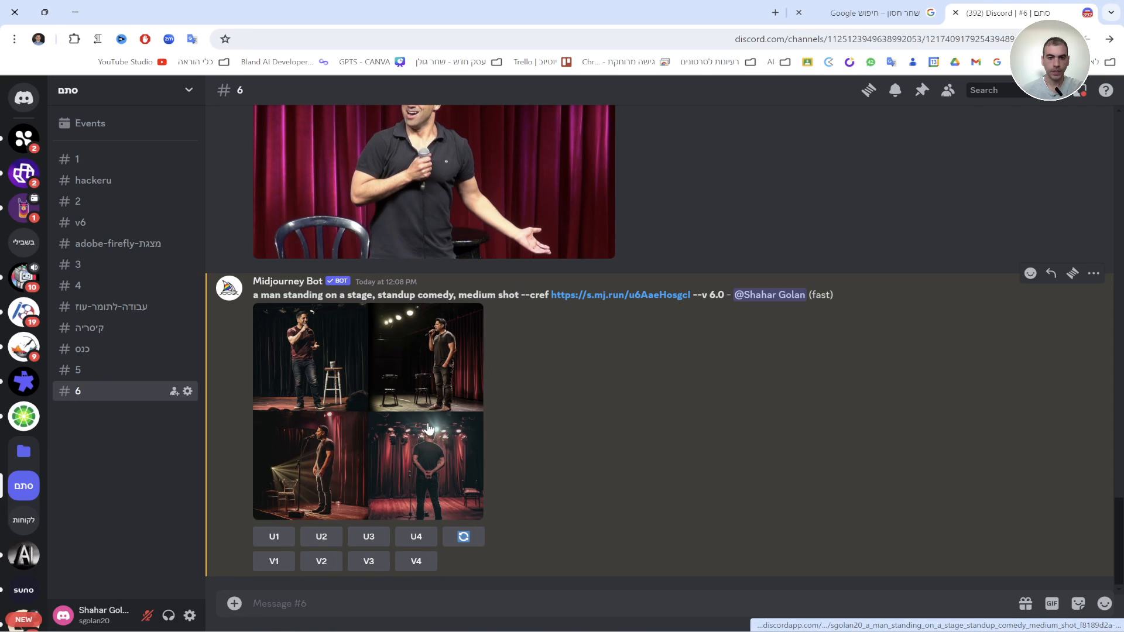
# - Examine the four generated standup comedians at full size in the browser and compare them with the posted reference photo
pyautogui.click(383, 422)
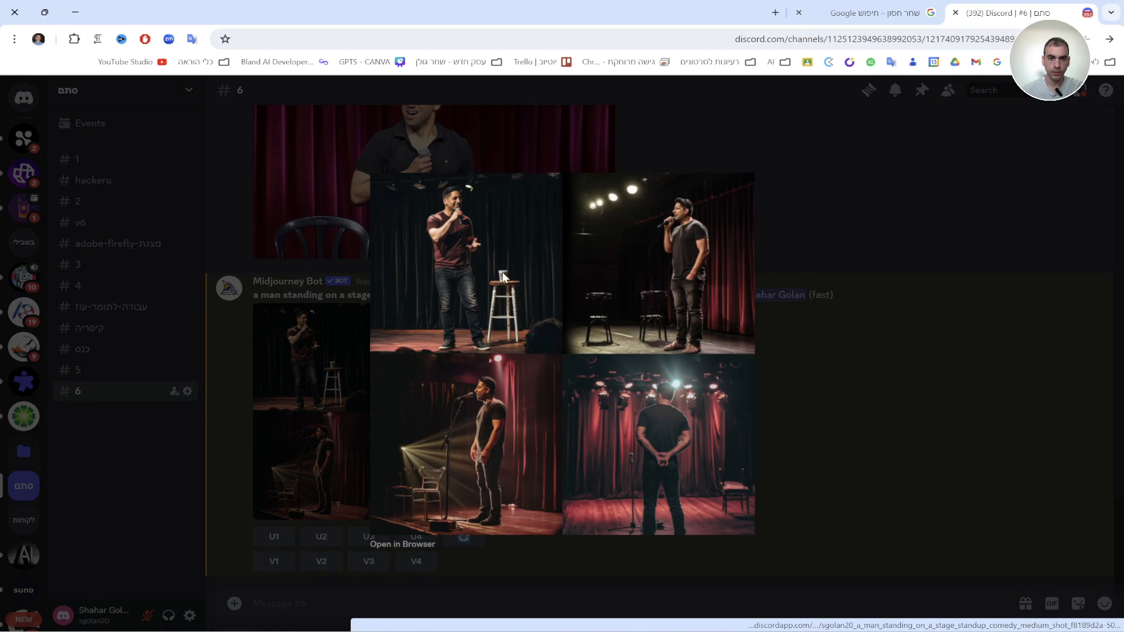
pyautogui.click(406, 546)
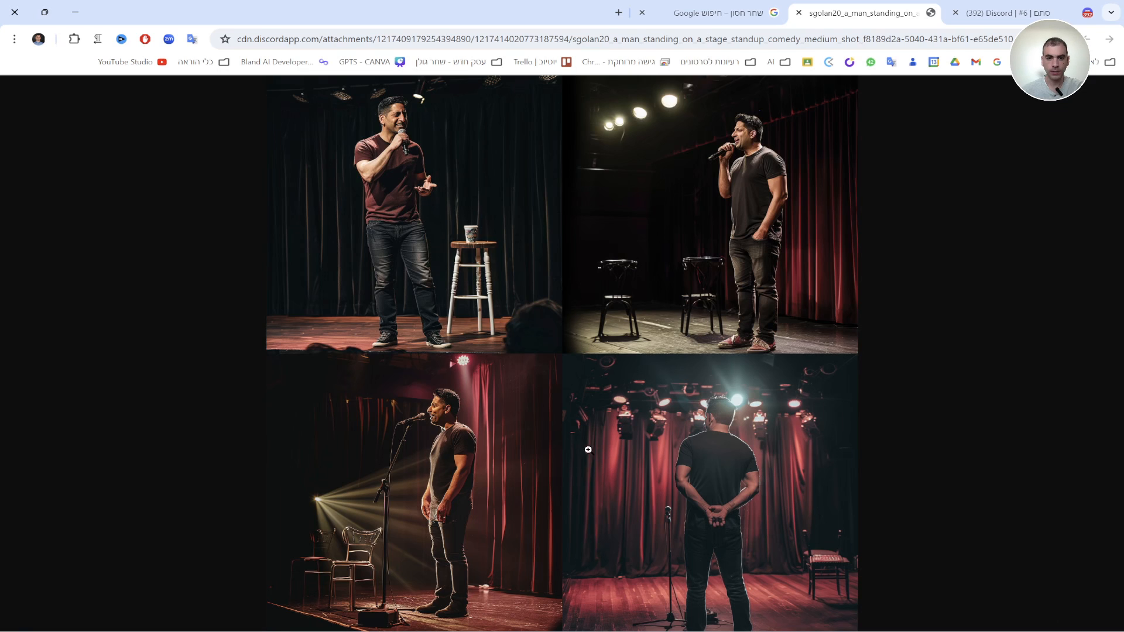
pyautogui.click(739, 175)
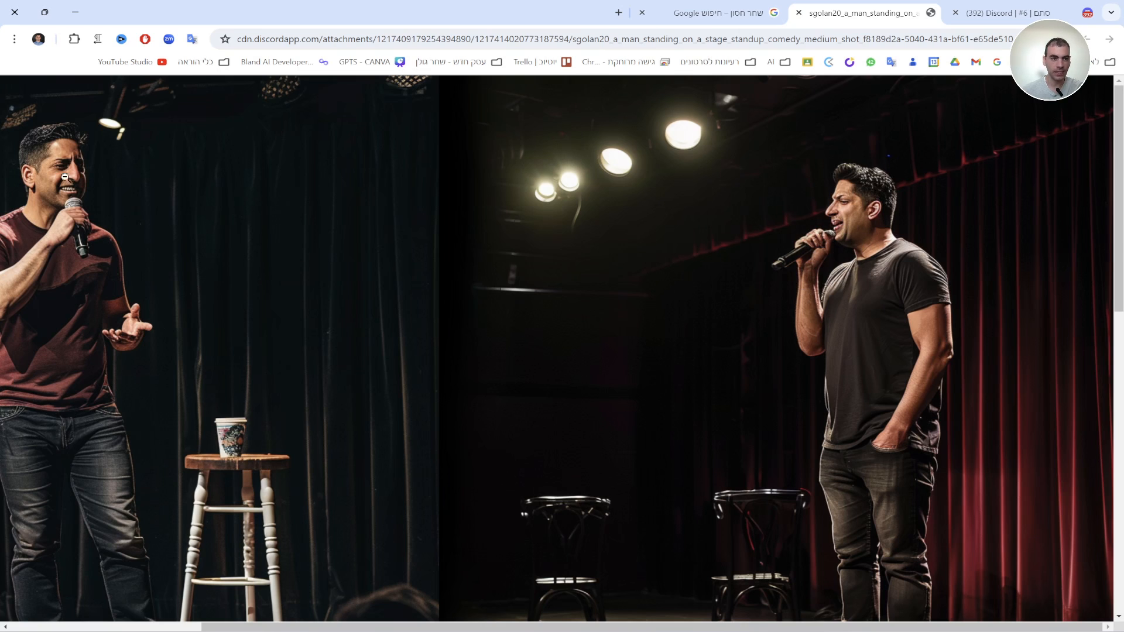
pyautogui.scroll(-3, 76, 199)
pyautogui.scroll(-7, 176, 297)
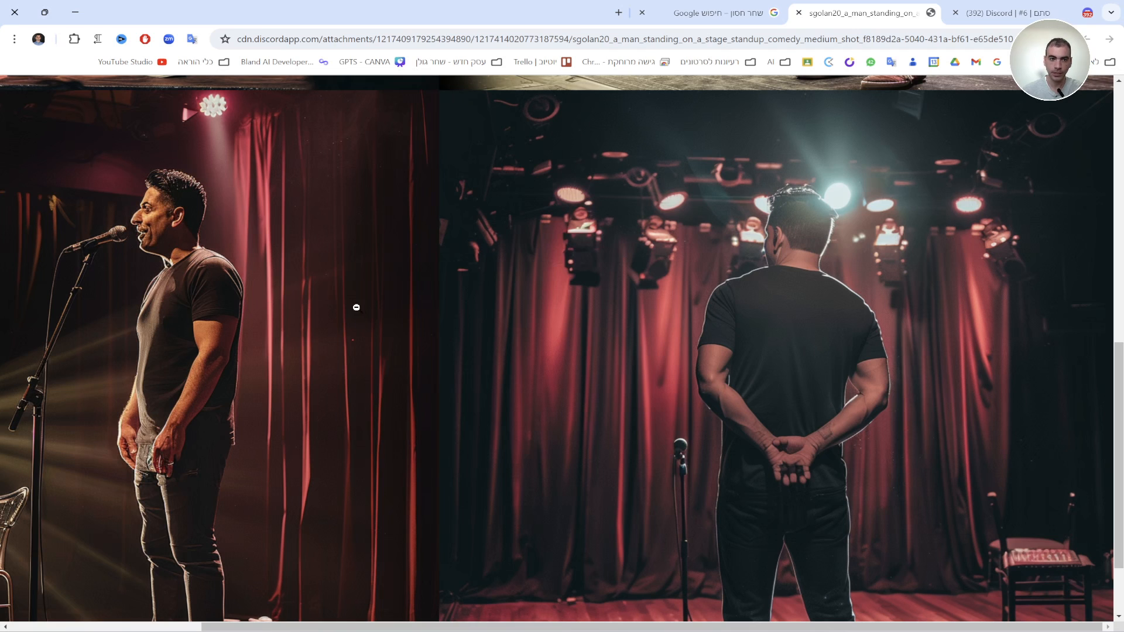
pyautogui.scroll(-2, 772, 386)
pyautogui.click(542, 326)
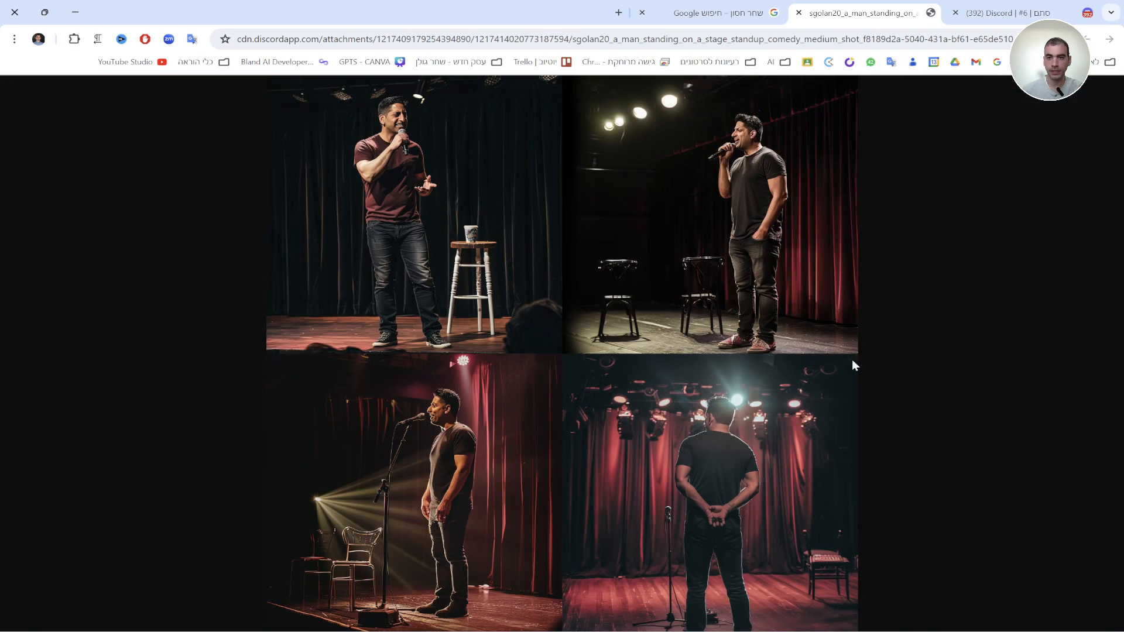
pyautogui.click(798, 13)
pyautogui.click(813, 293)
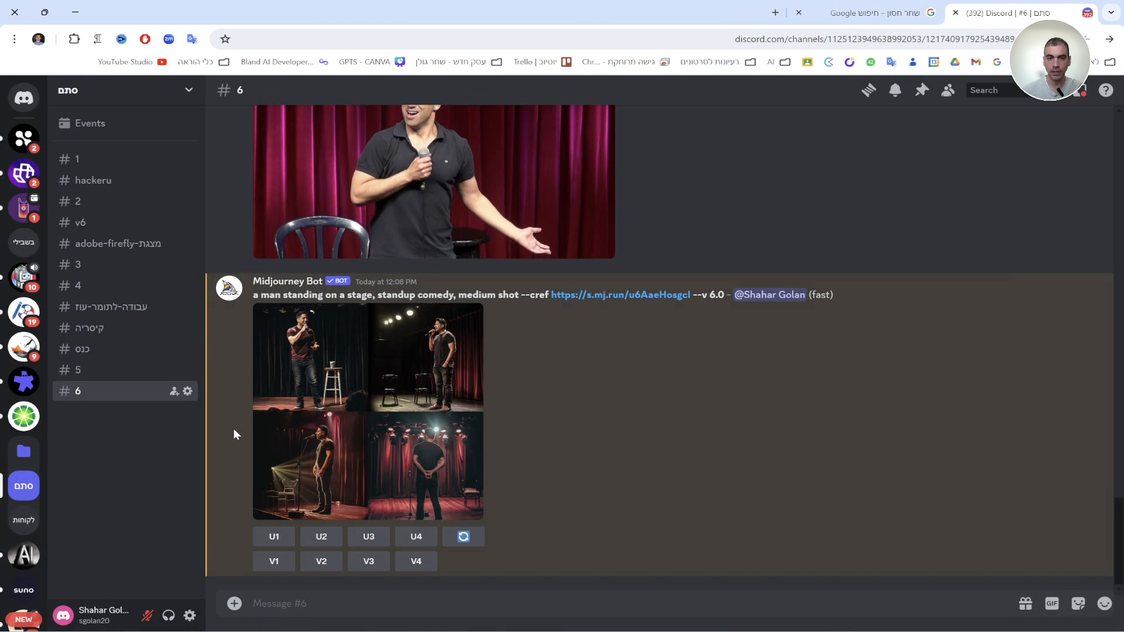
pyautogui.scroll(2, 469, 290)
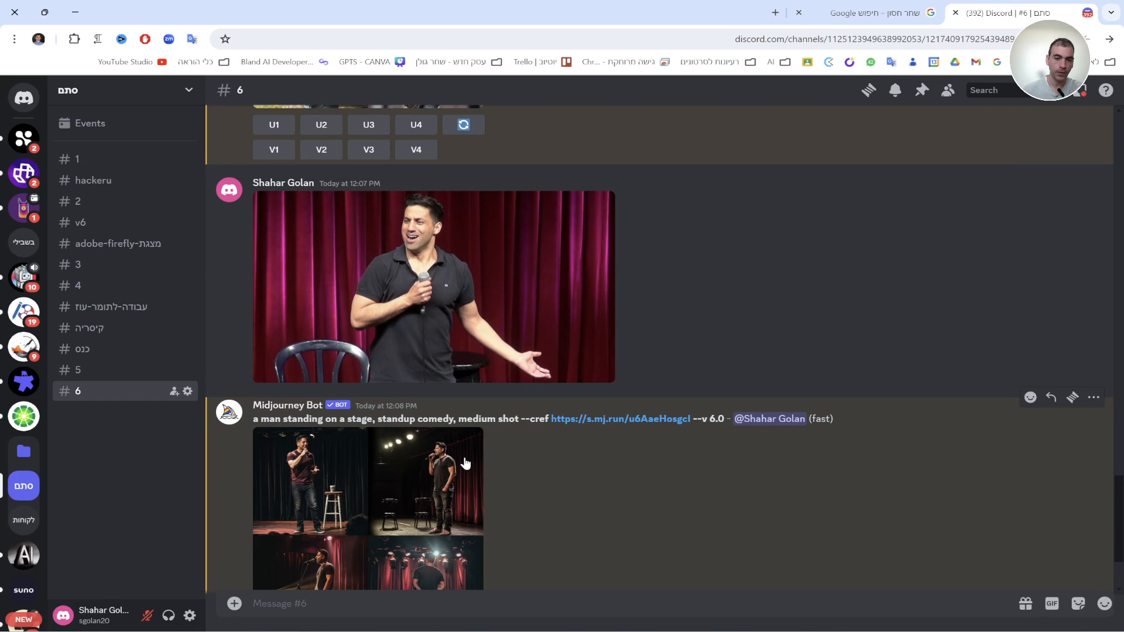
# - Compare the standup comedy images with the posted comedian photo, and the sunglasses runner images with their studio portrait reference
pyautogui.scroll(-2, 562, 527)
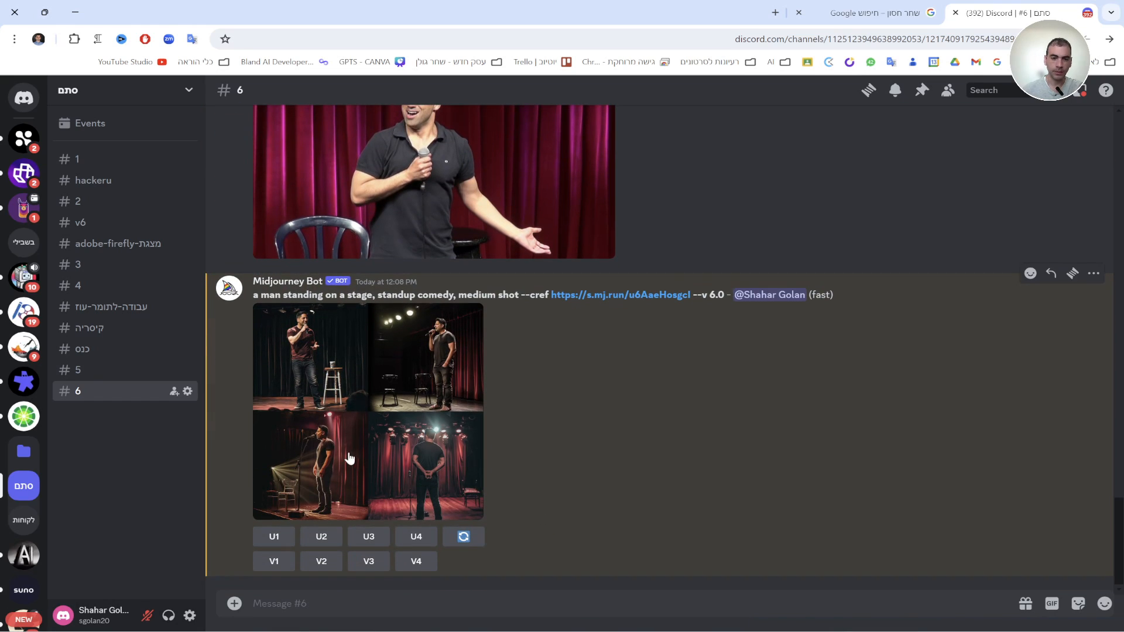
pyautogui.scroll(3, 405, 436)
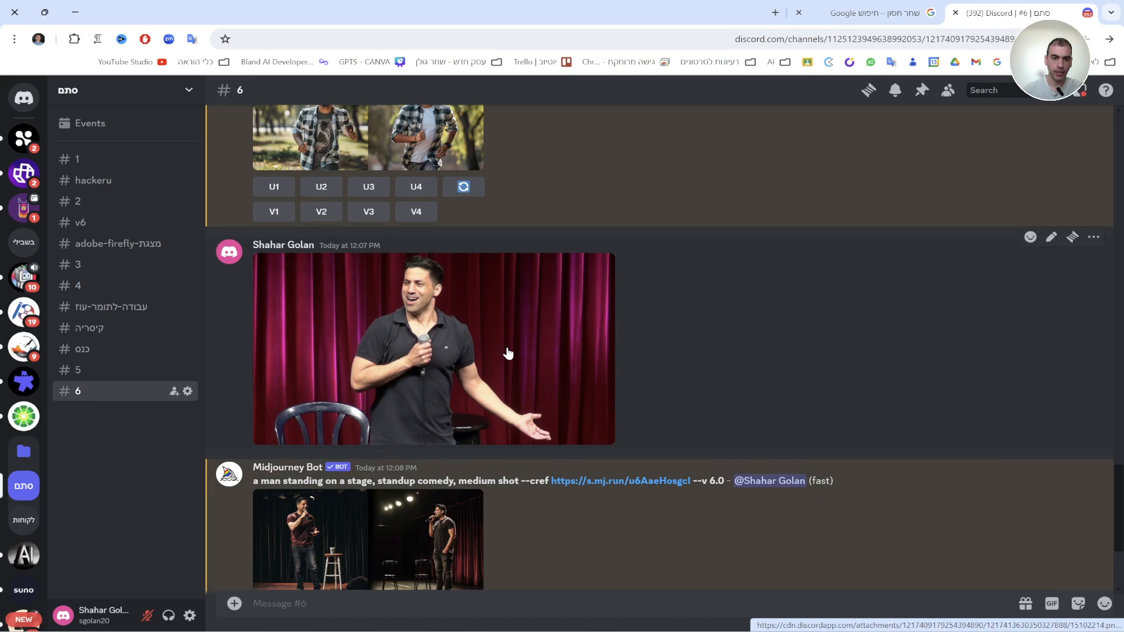
pyautogui.scroll(1, 448, 362)
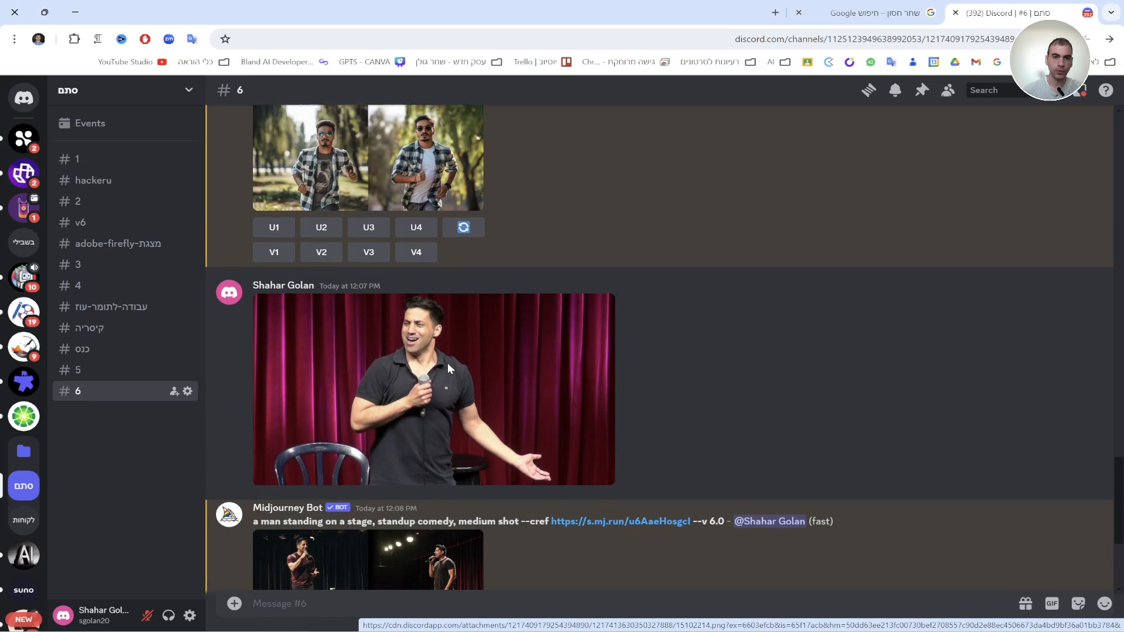
pyautogui.scroll(7, 430, 389)
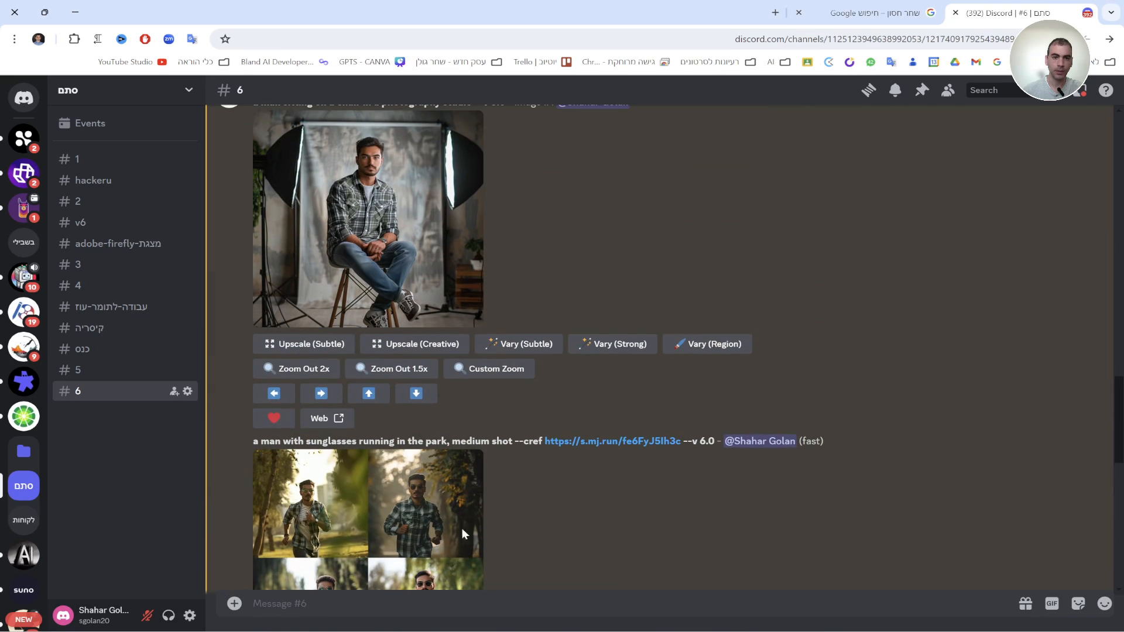
pyautogui.scroll(-2, 437, 504)
pyautogui.scroll(2, 440, 315)
pyautogui.scroll(-2, 392, 515)
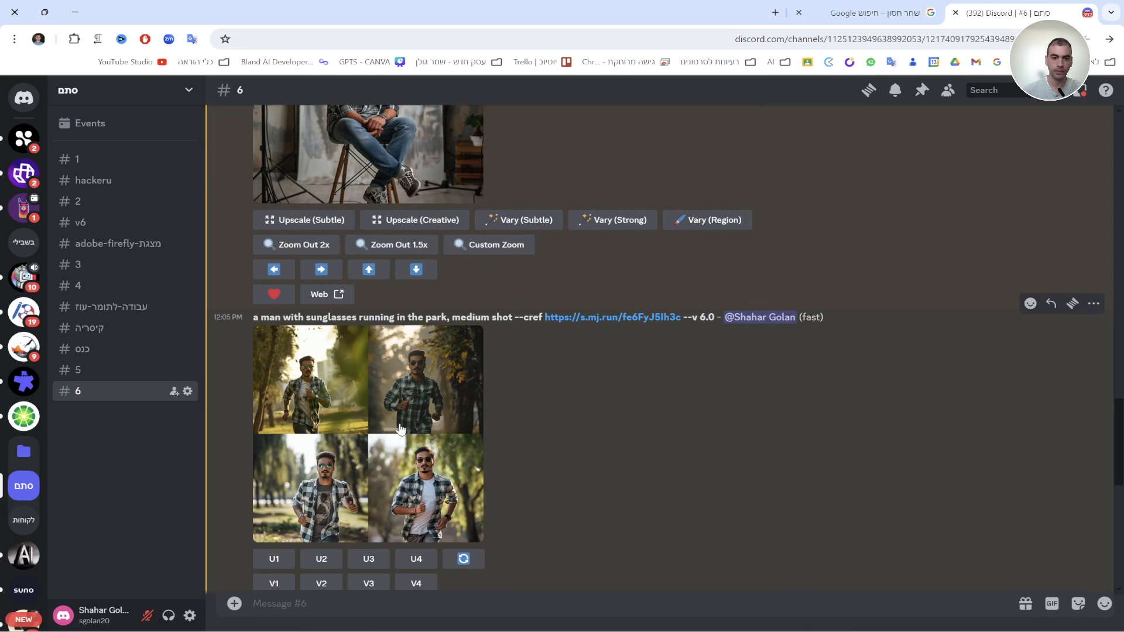
pyautogui.scroll(3, 455, 321)
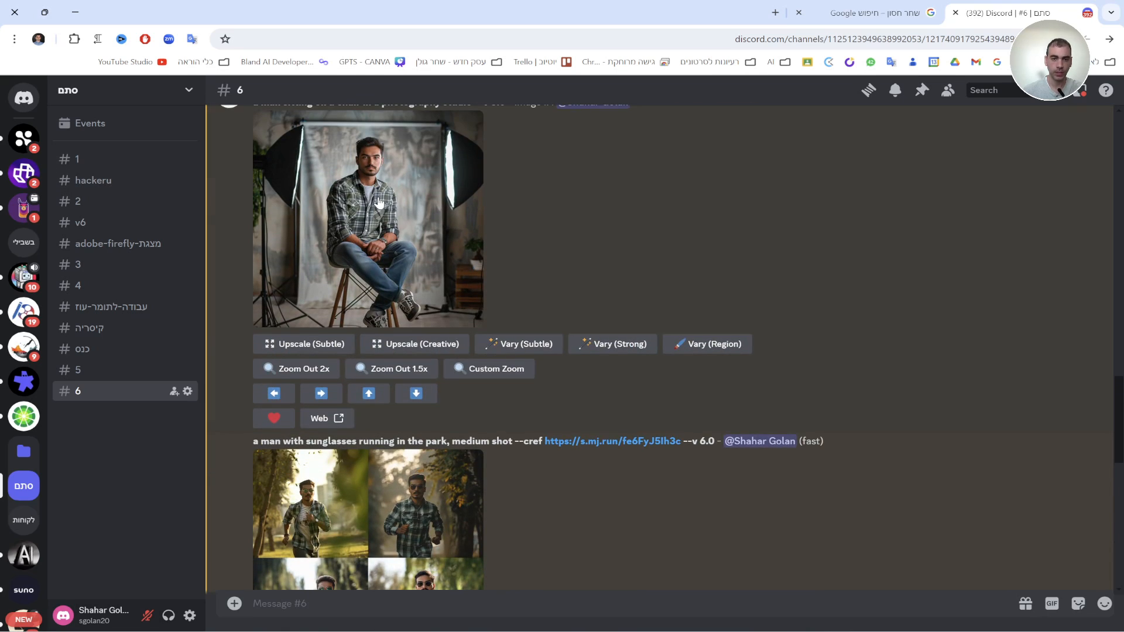
pyautogui.scroll(-11, 409, 363)
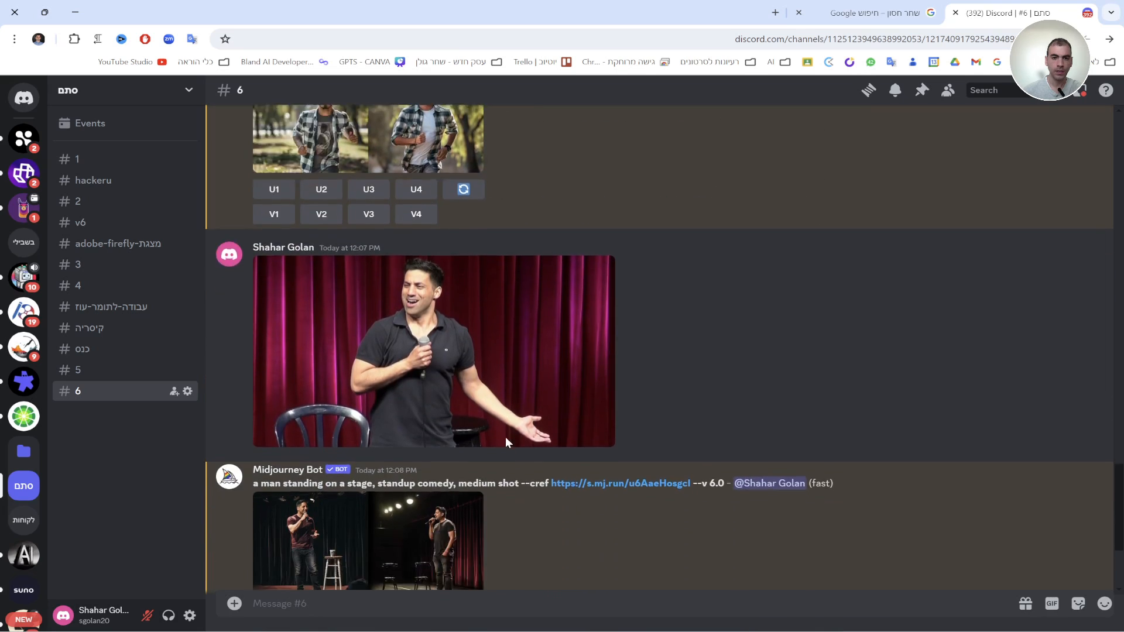
pyautogui.scroll(2, 437, 225)
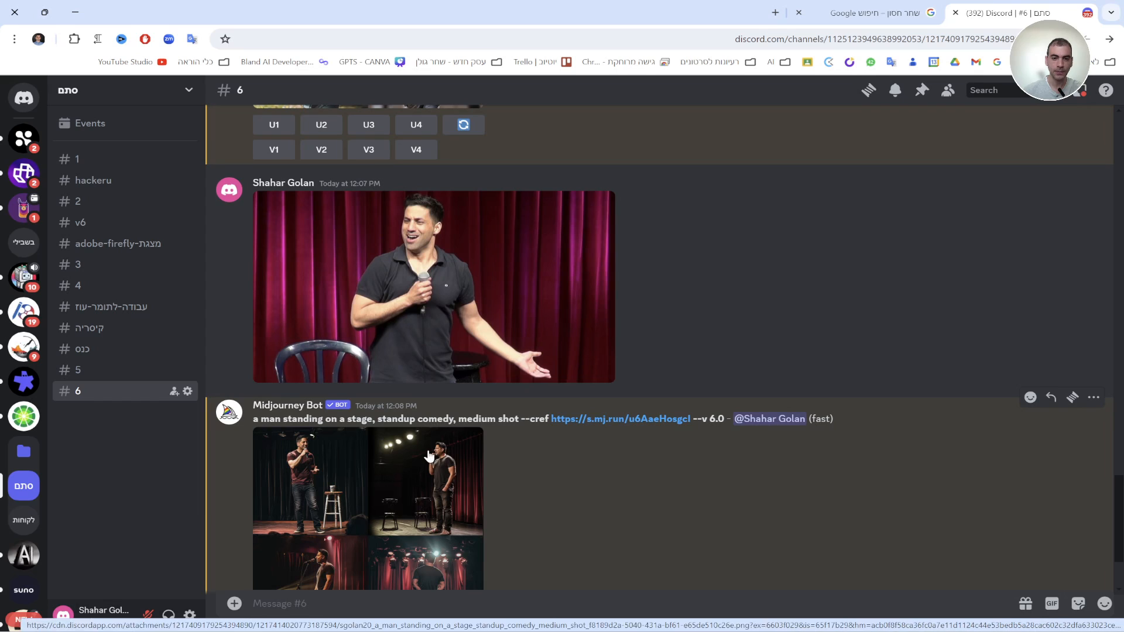
pyautogui.scroll(-2, 423, 491)
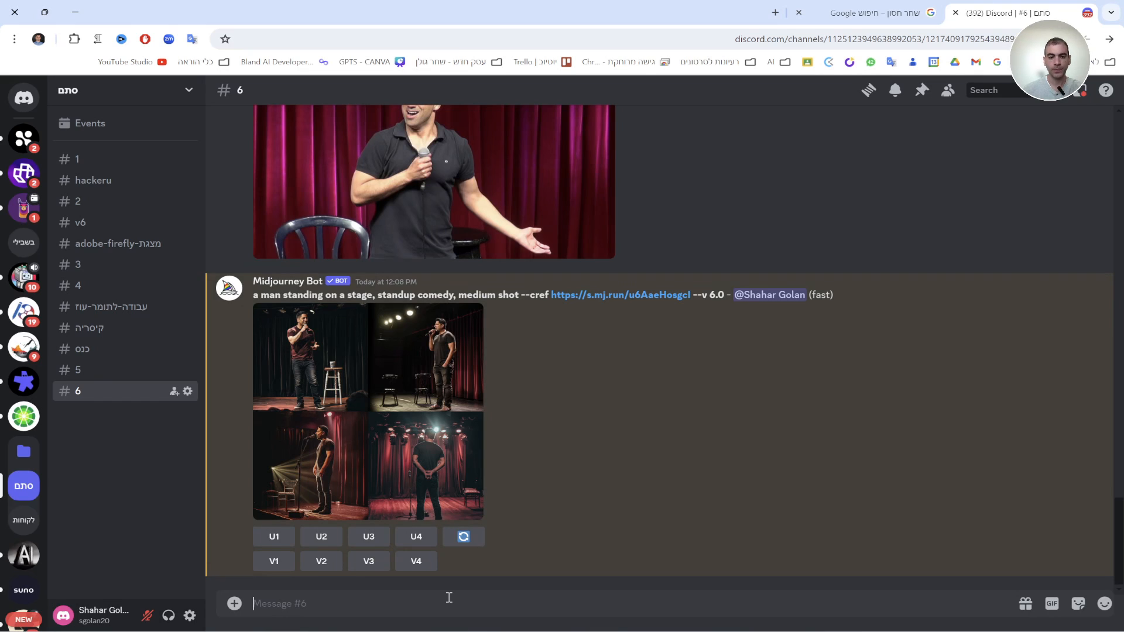
# - Start an /imagine command with the prompt "a red bag of a woman"
pyautogui.write('/')
pyautogui.press('BackSpace')
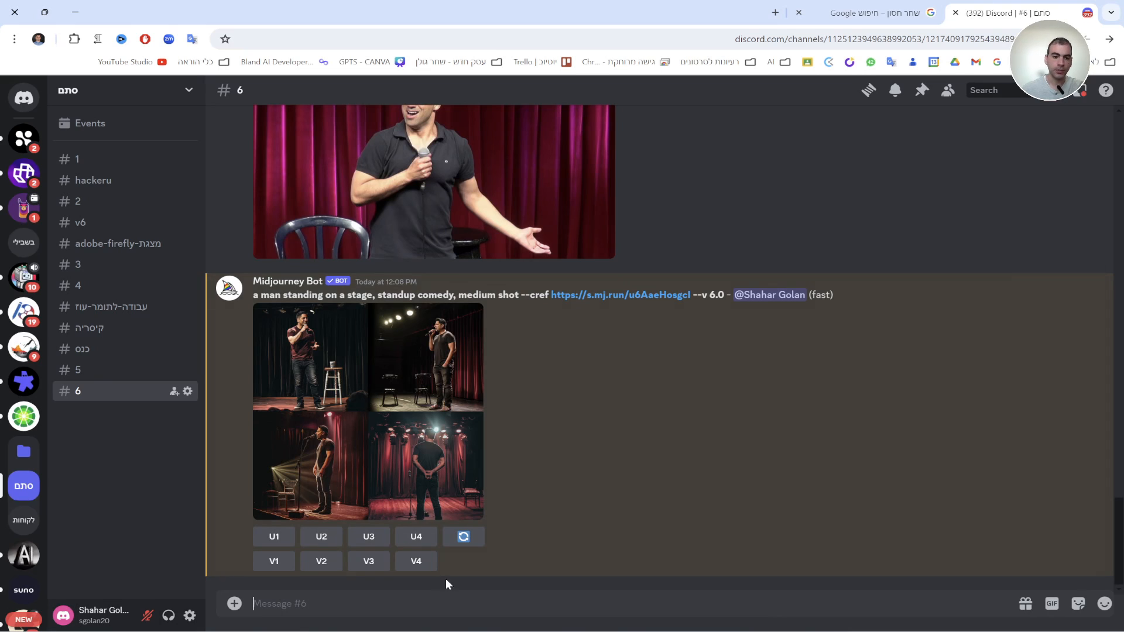
pyautogui.write('/')
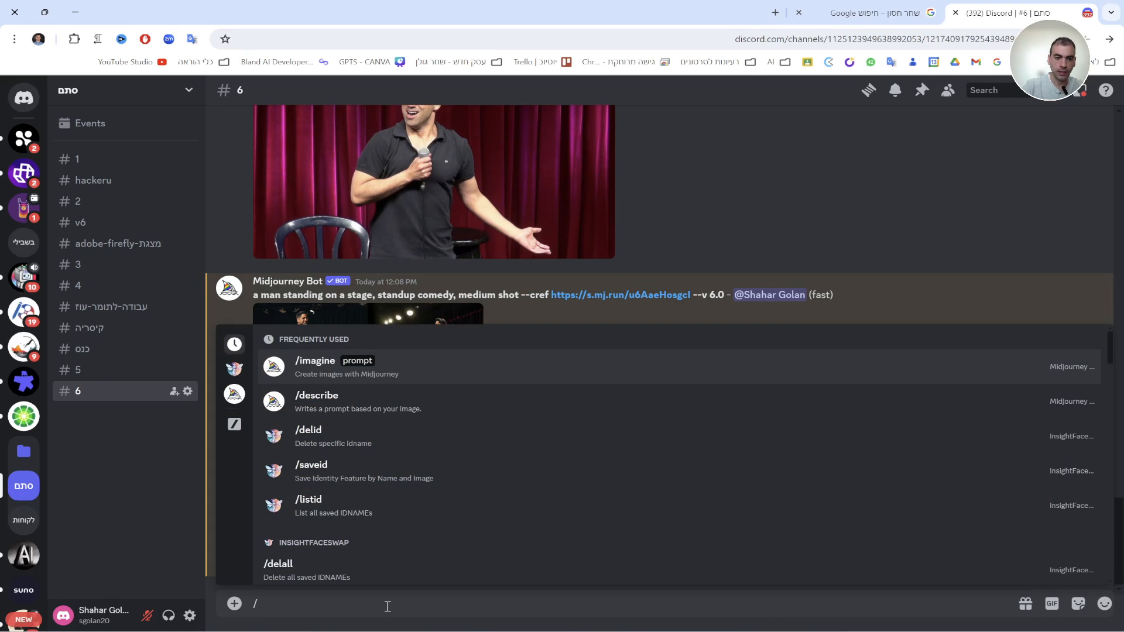
pyautogui.press('Return')
pyautogui.write('imagine prompt im')
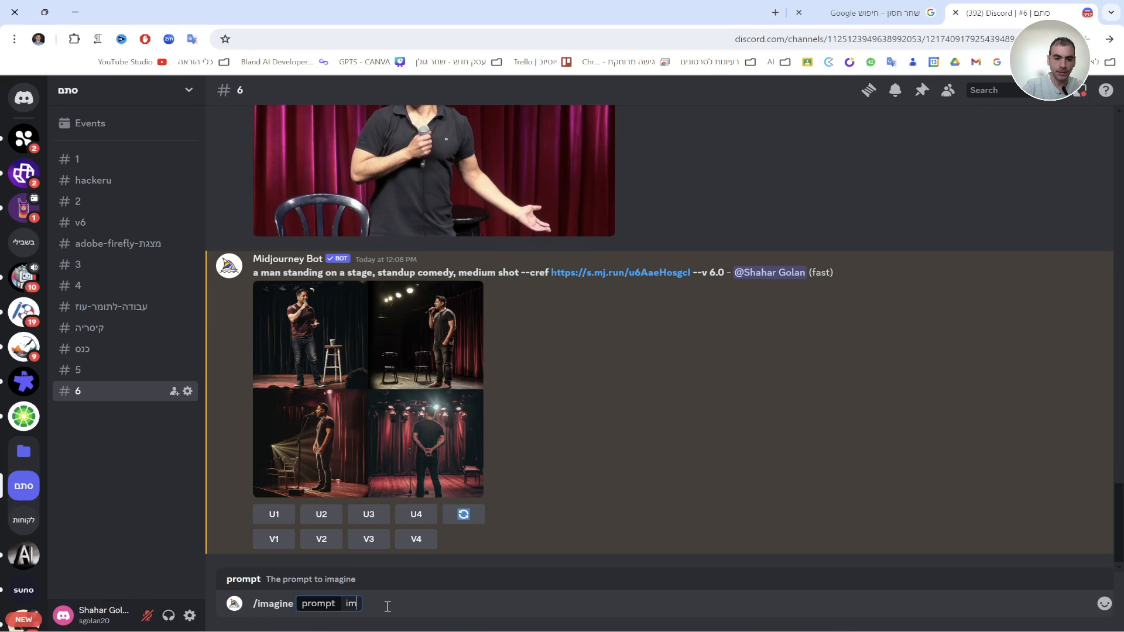
pyautogui.press('BackSpace')
pyautogui.press('BackSpace')
pyautogui.press('BackSpace')
pyautogui.write('a ')
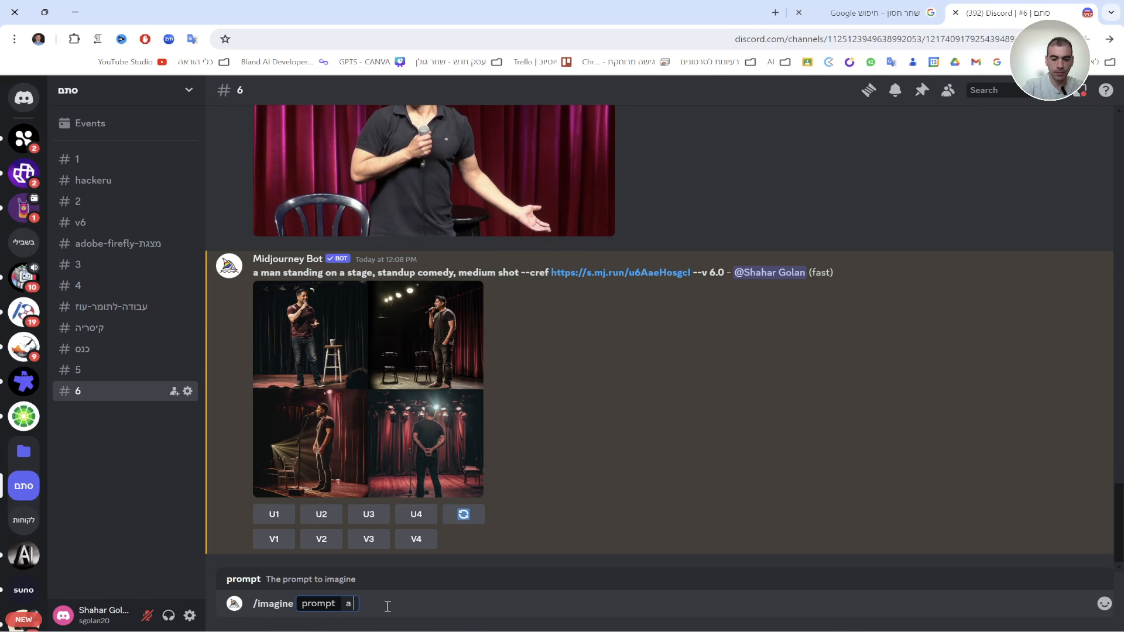
pyautogui.write('bag')
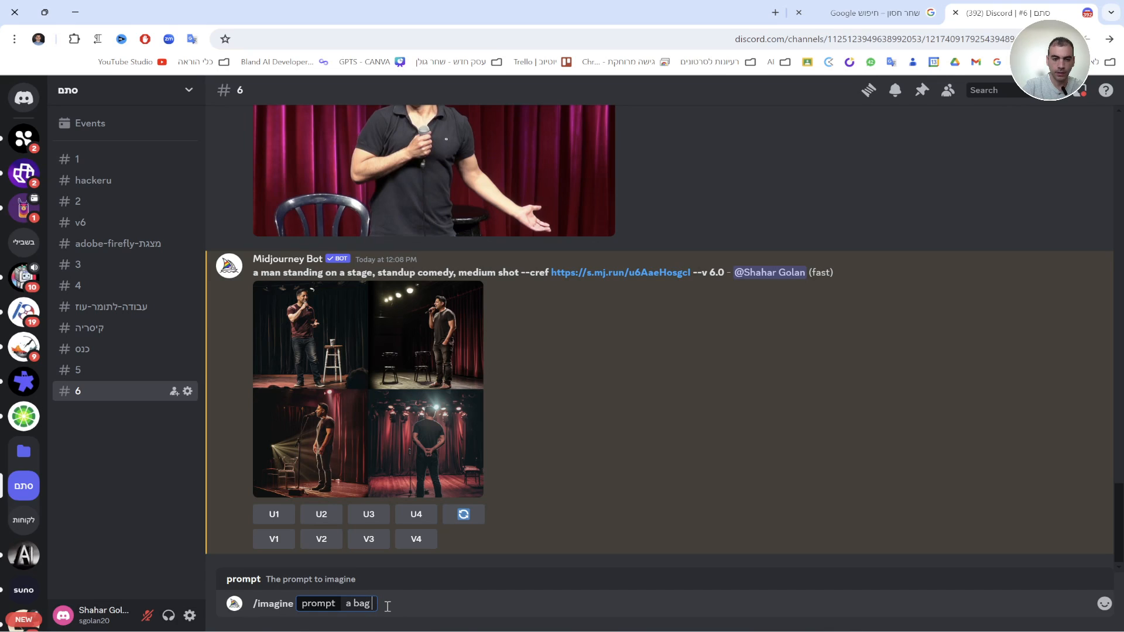
pyautogui.press('Left')
pyautogui.press('Left')
pyautogui.press('Left')
pyautogui.write('red bag')
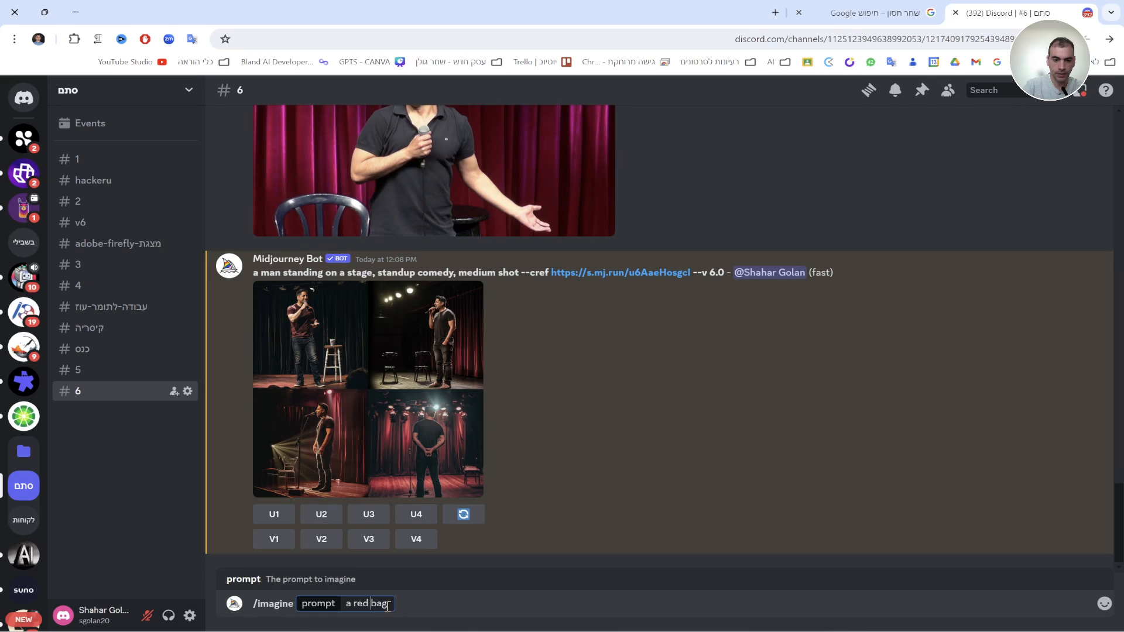
pyautogui.write(' of a woman')
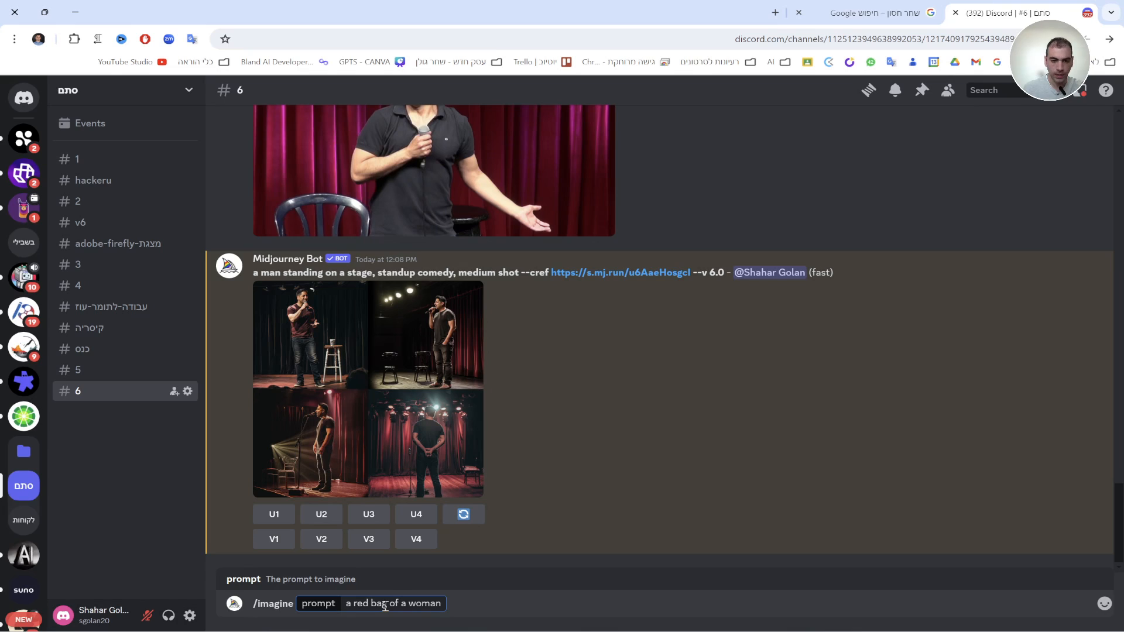
# - Replace "bag" with "purse" in the prompt, append ", product shot", and generate the images
pyautogui.doubleClick(385, 603)
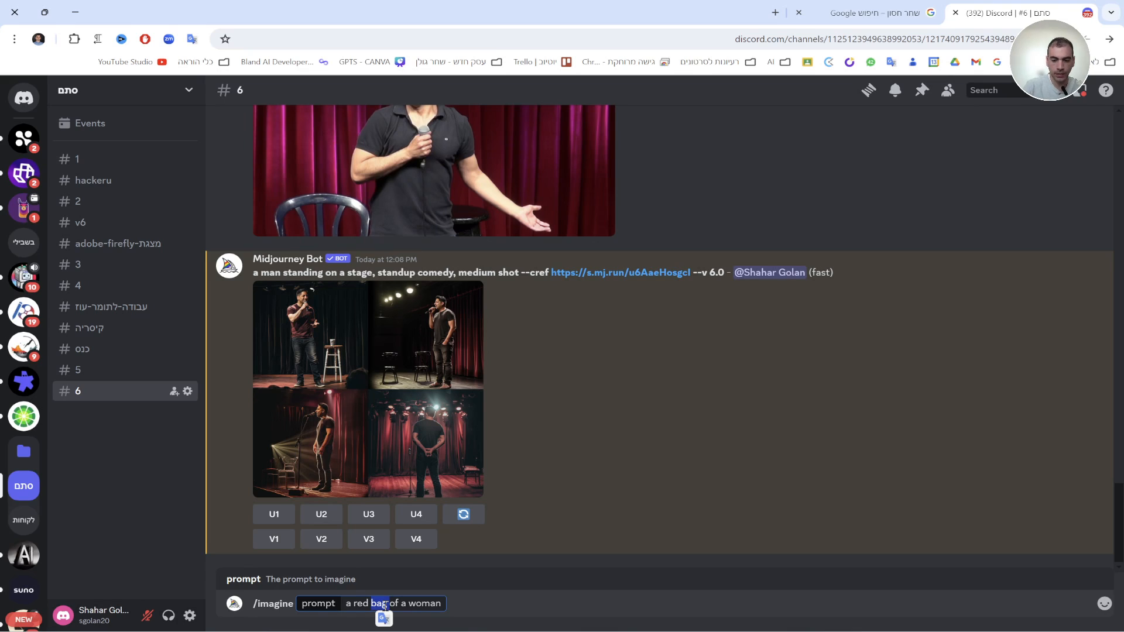
pyautogui.write('purse')
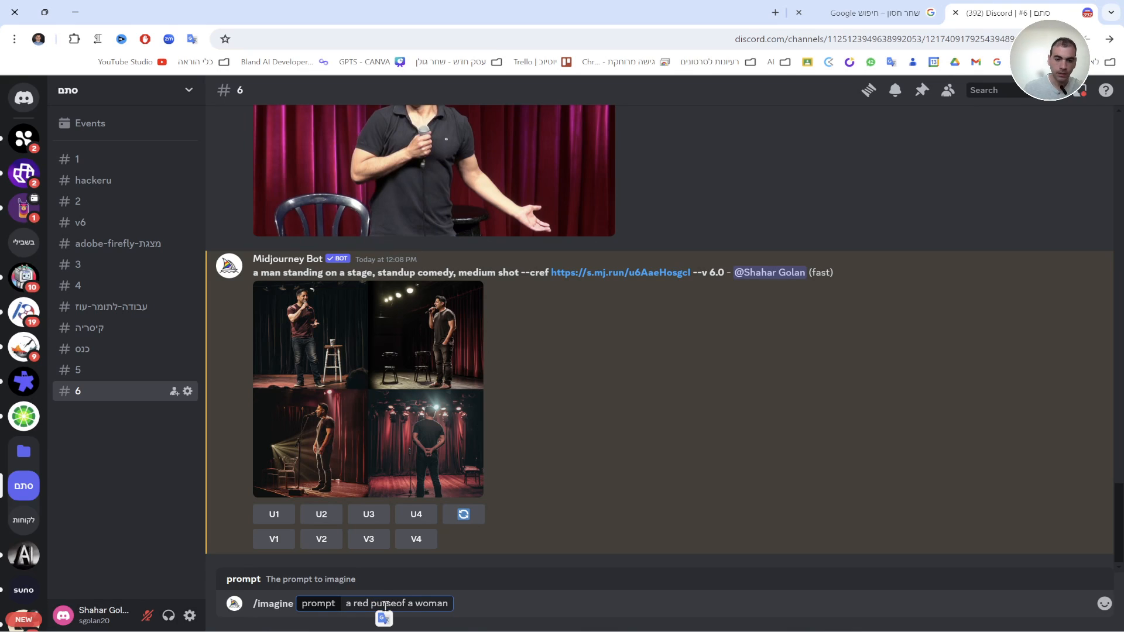
pyautogui.click(490, 614)
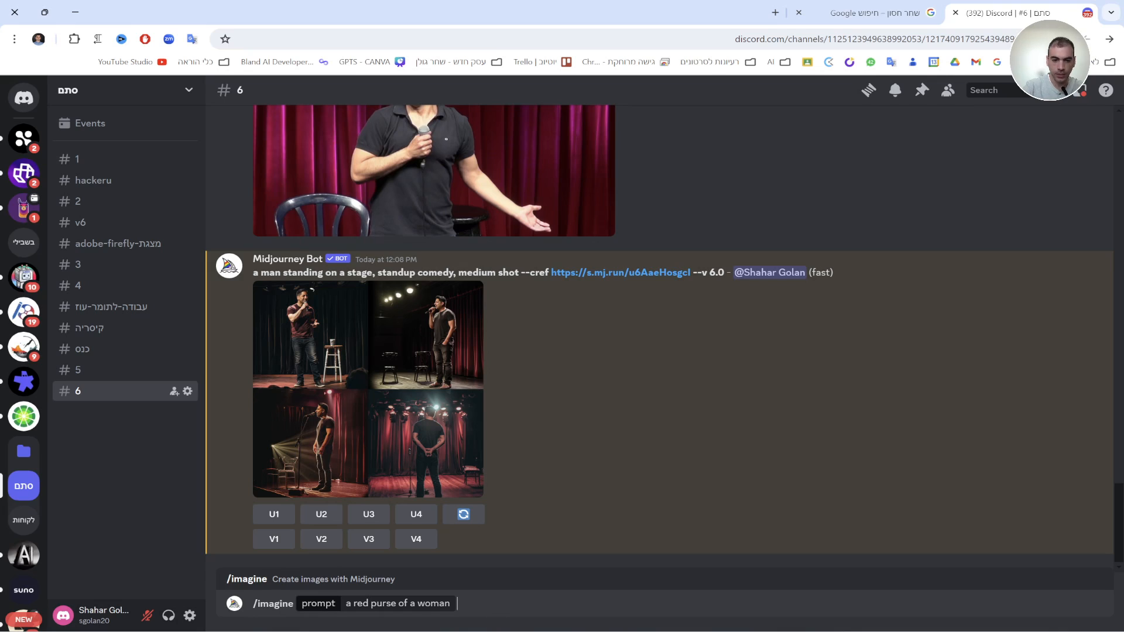
pyautogui.press('BackSpace')
pyautogui.press('BackSpace')
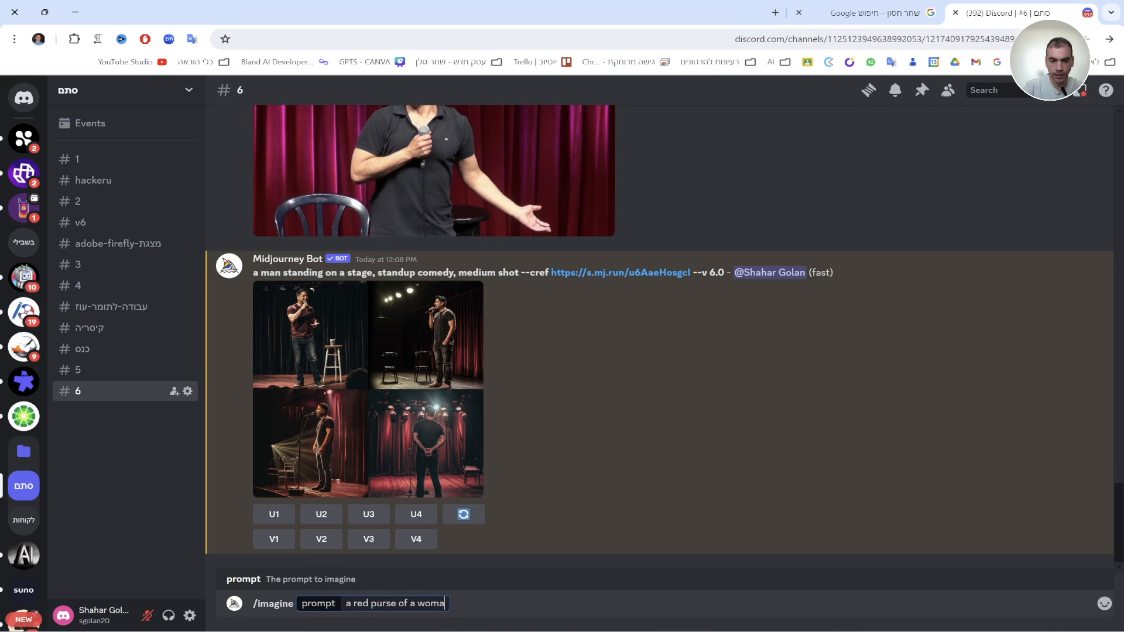
pyautogui.write('n, product')
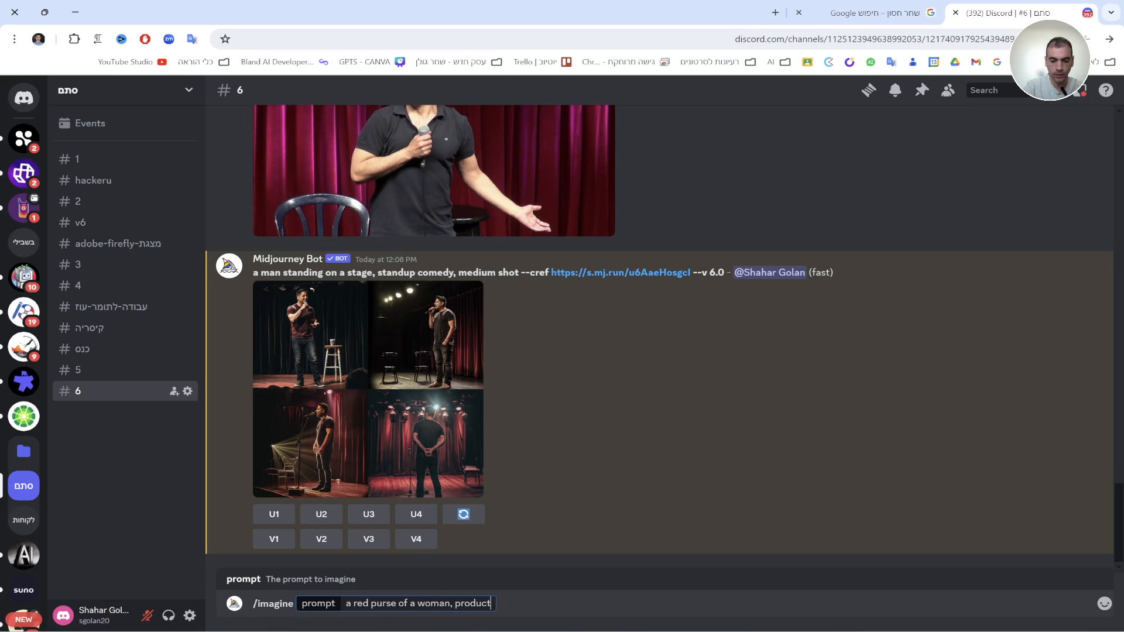
pyautogui.write(' shot')
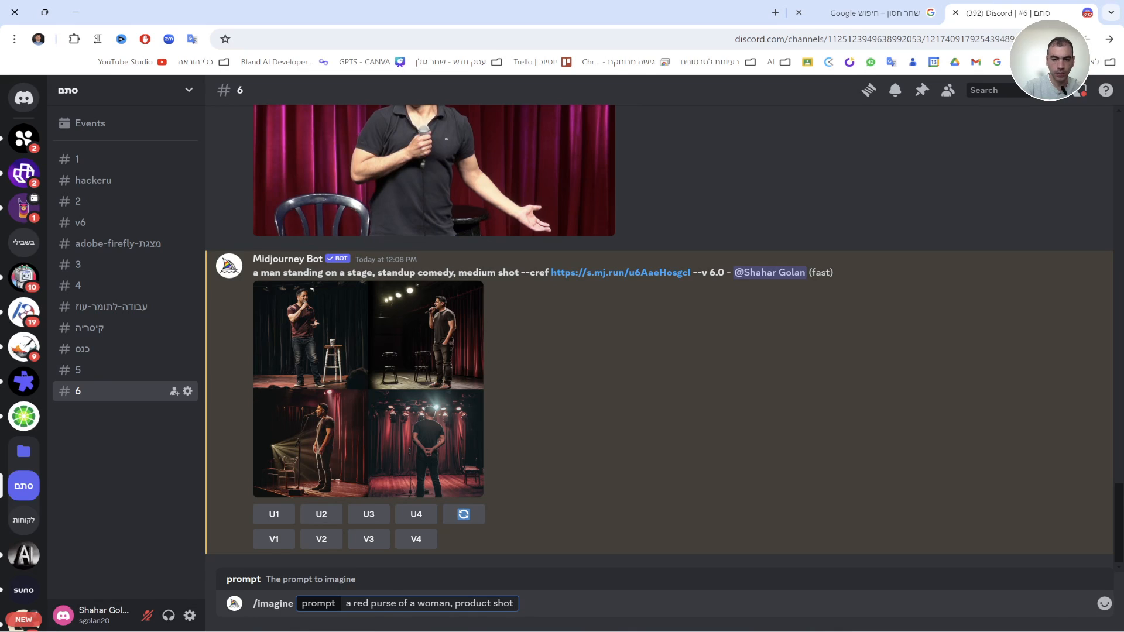
pyautogui.press('Return')
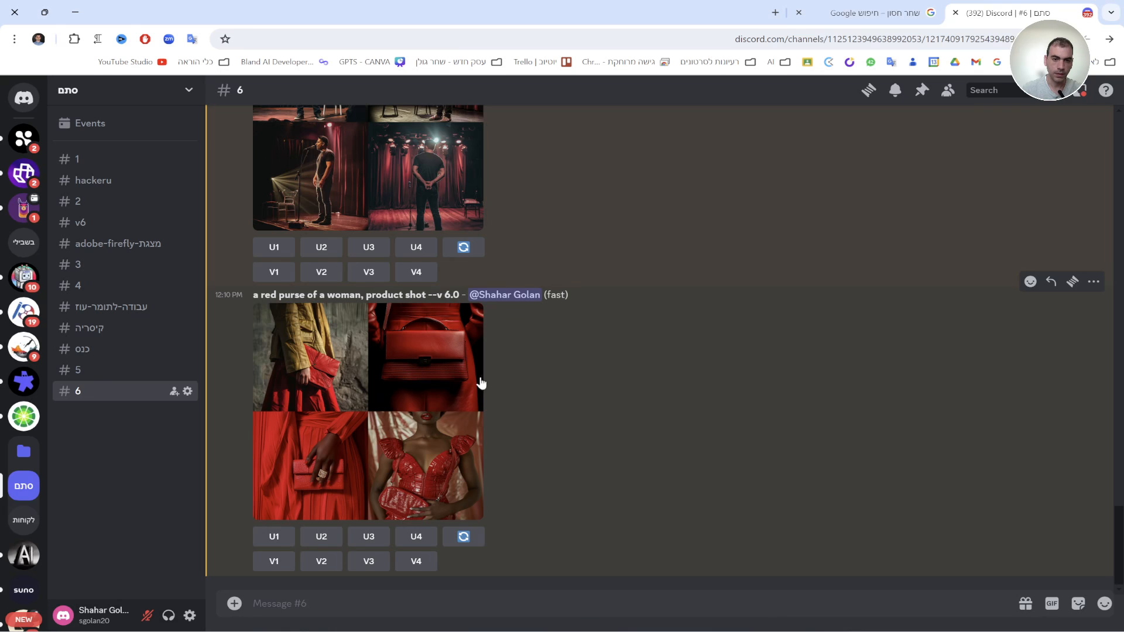
# - View the generated purse images enlarged and upscale the second one, the red handbag on a dark background
pyautogui.click(421, 380)
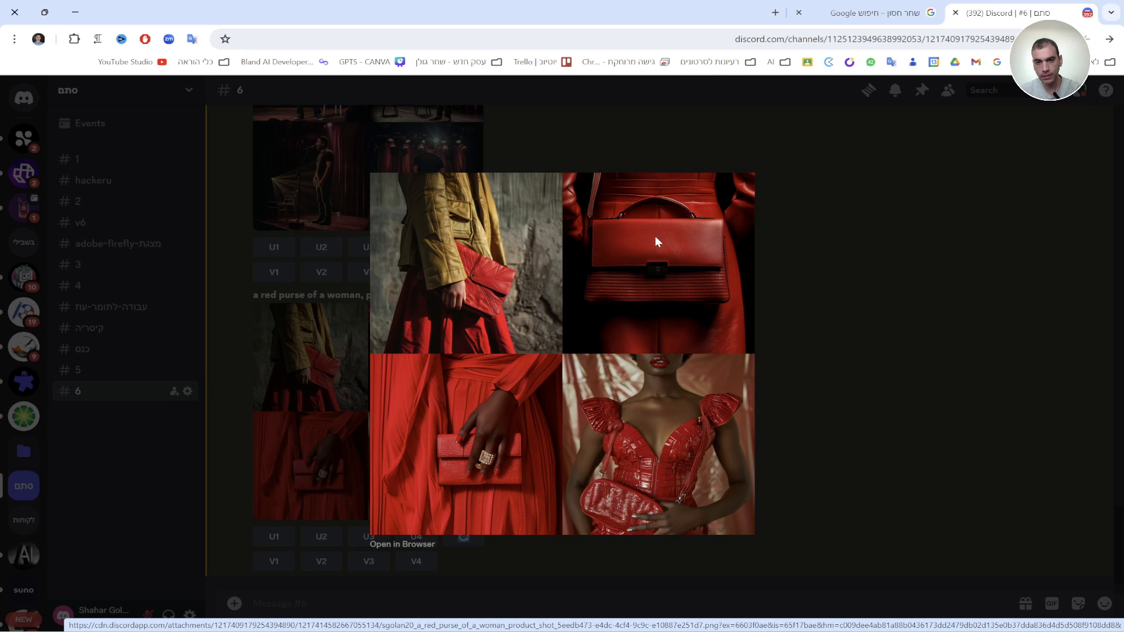
pyautogui.click(809, 303)
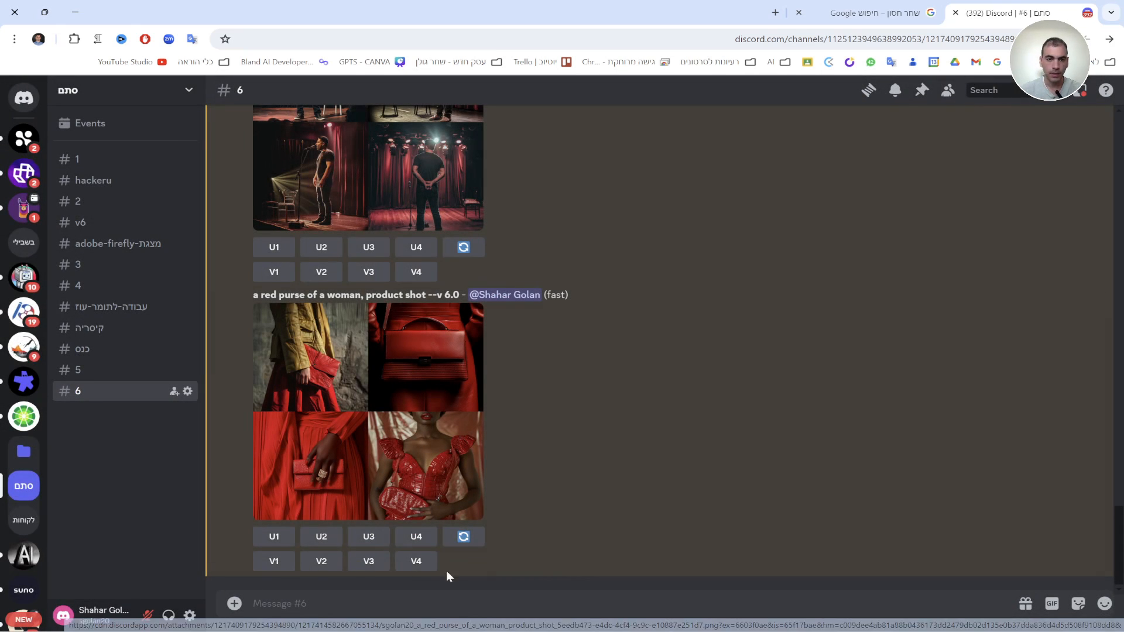
pyautogui.click(321, 537)
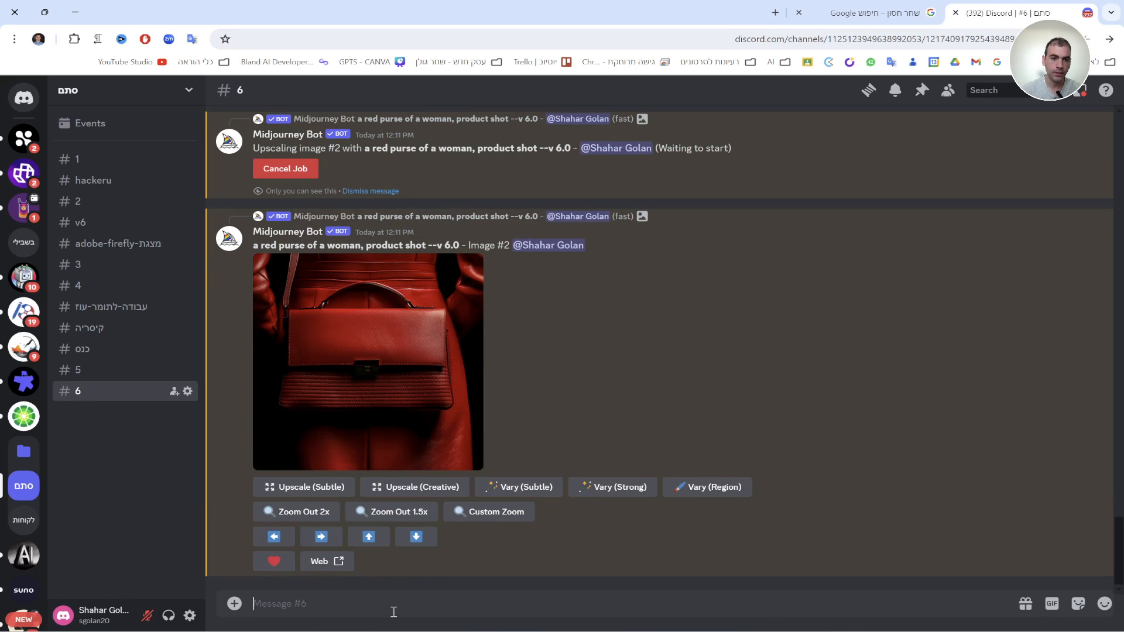
# - Start an /imagine command with the prompt "a purse of a woman placed on a chair"
pyautogui.write('/')
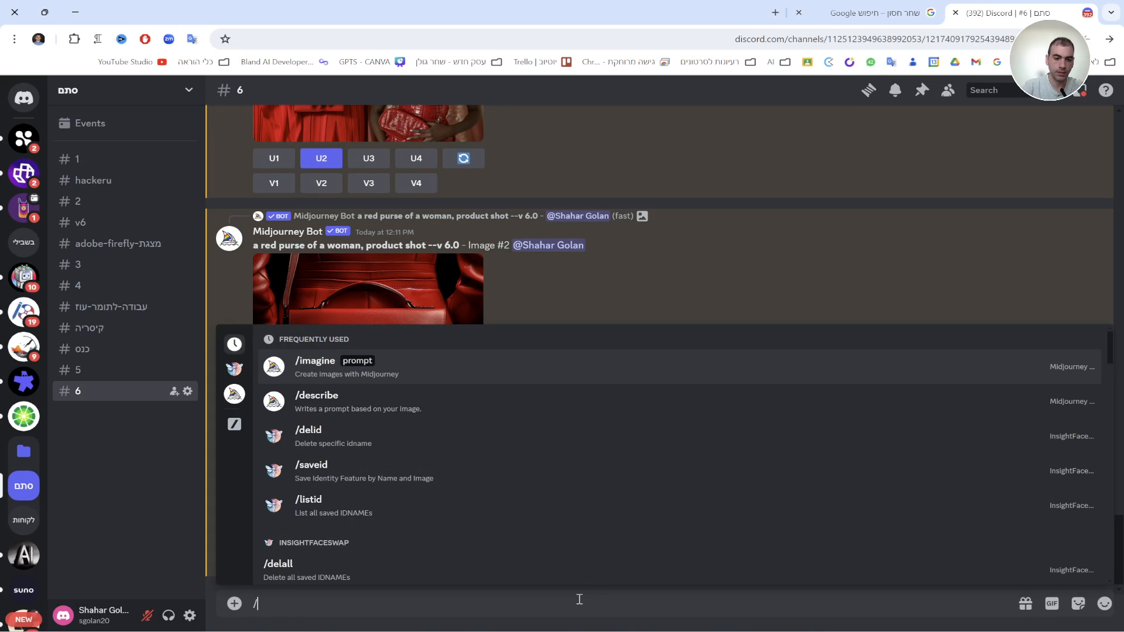
pyautogui.press('Return')
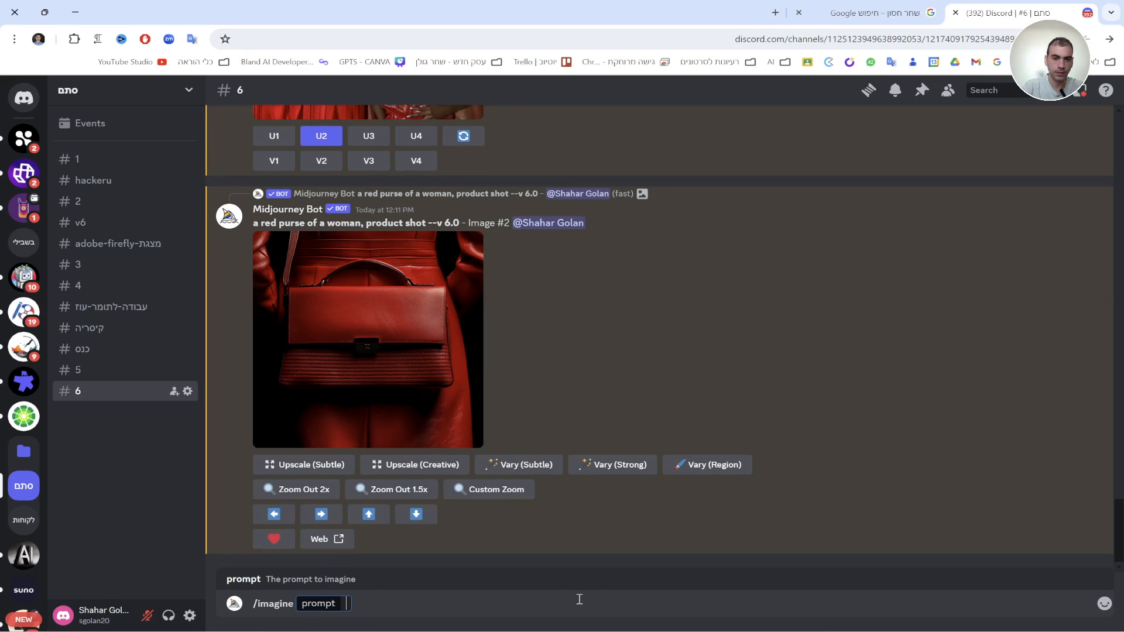
pyautogui.write('f')
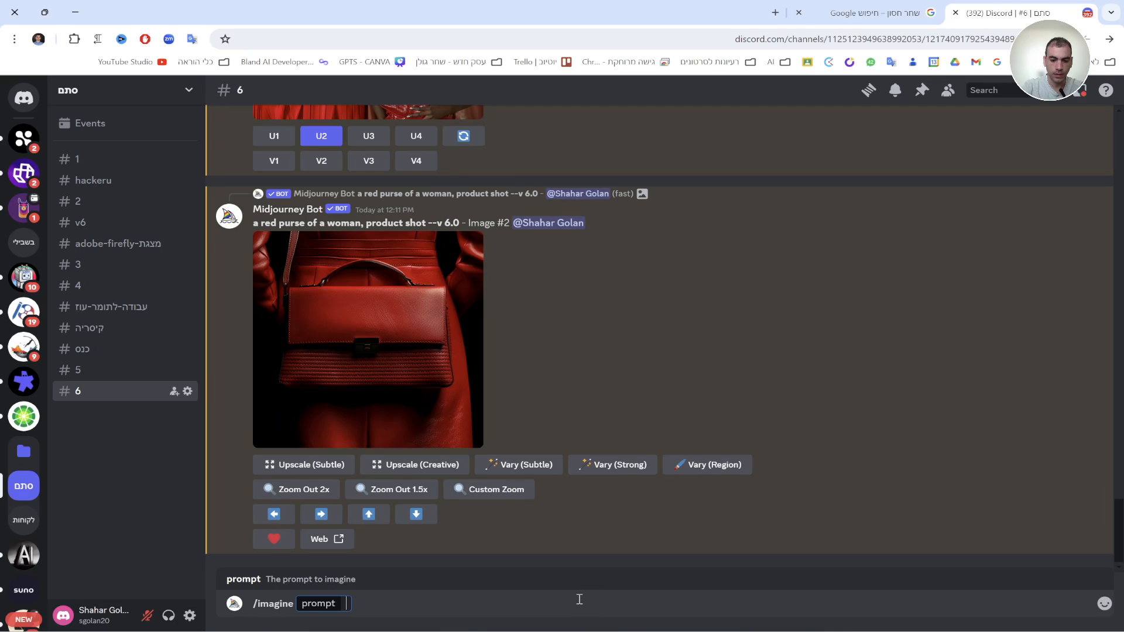
pyautogui.write('a purse')
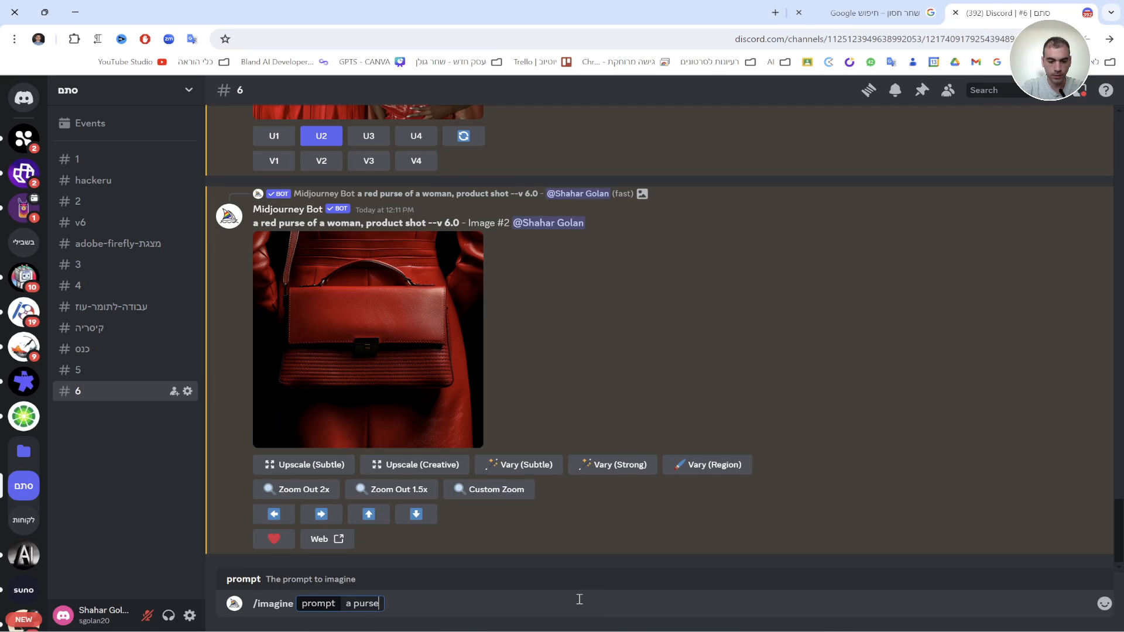
pyautogui.write(' of a wom')
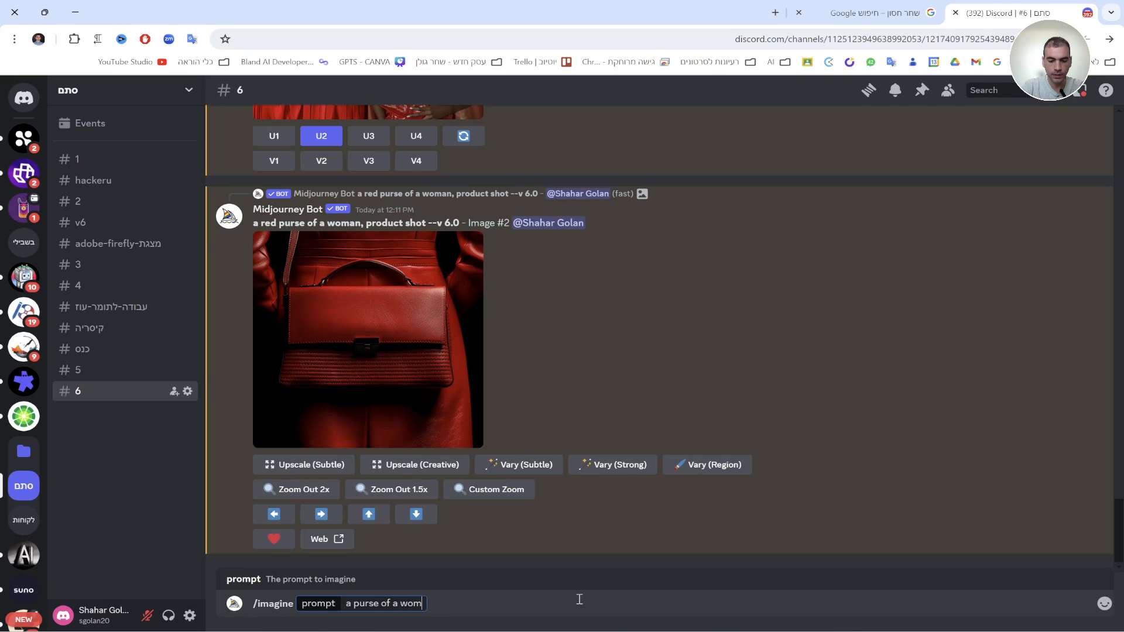
pyautogui.write('an d')
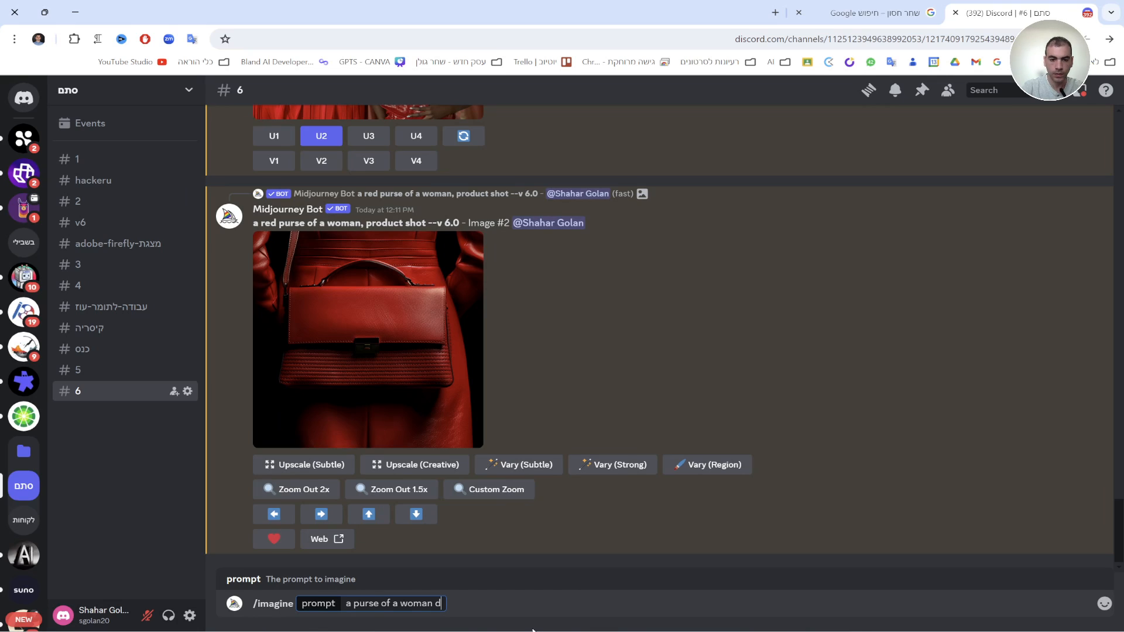
pyautogui.write('a')
pyautogui.press('BackSpace')
pyautogui.write('places')
pyautogui.press('BackSpace')
pyautogui.write('d ')
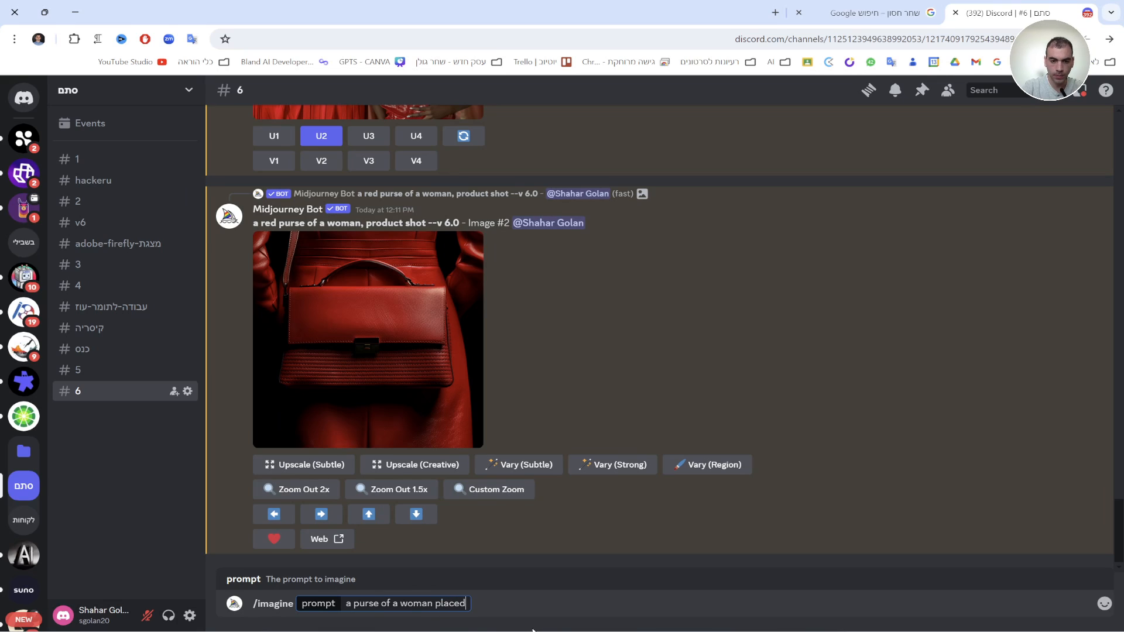
pyautogui.write('on a chair')
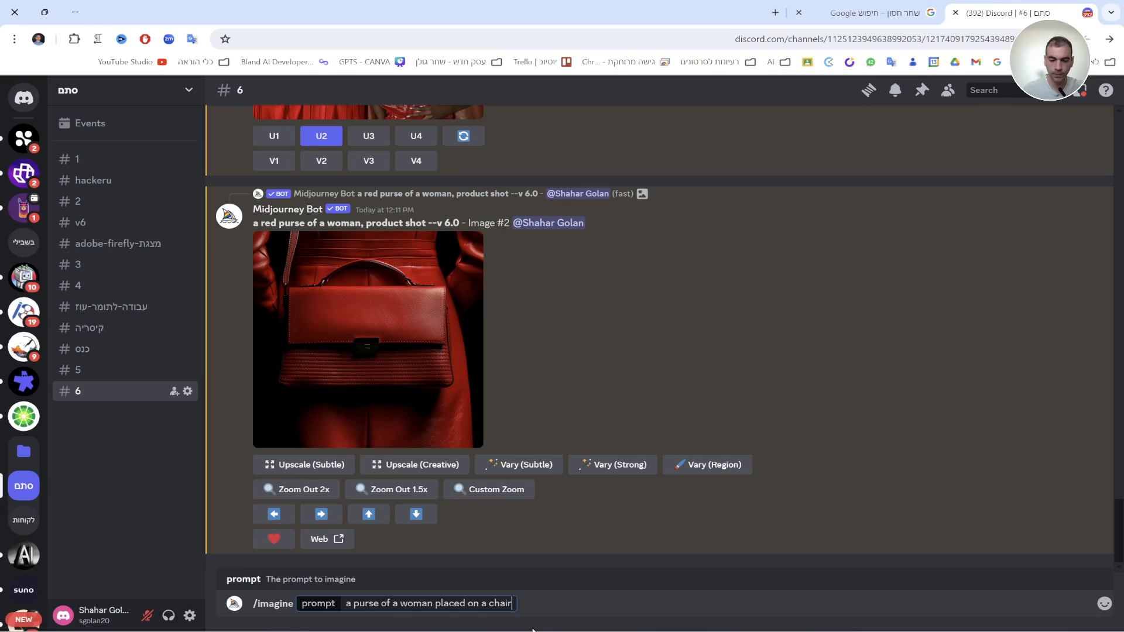
pyautogui.write(', p')
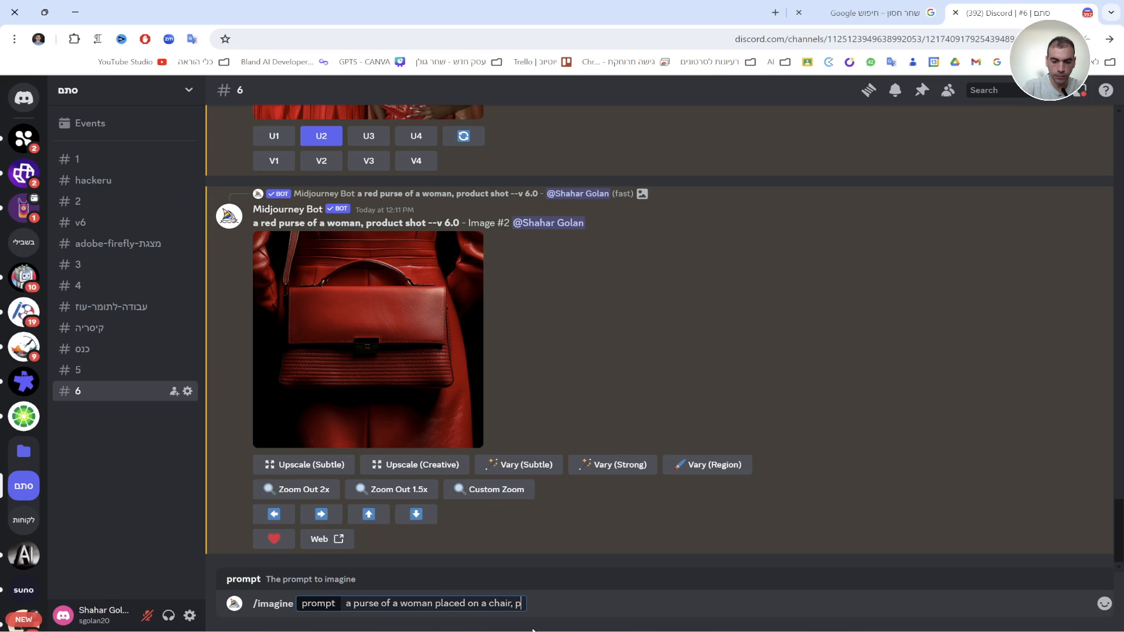
pyautogui.write('hotog')
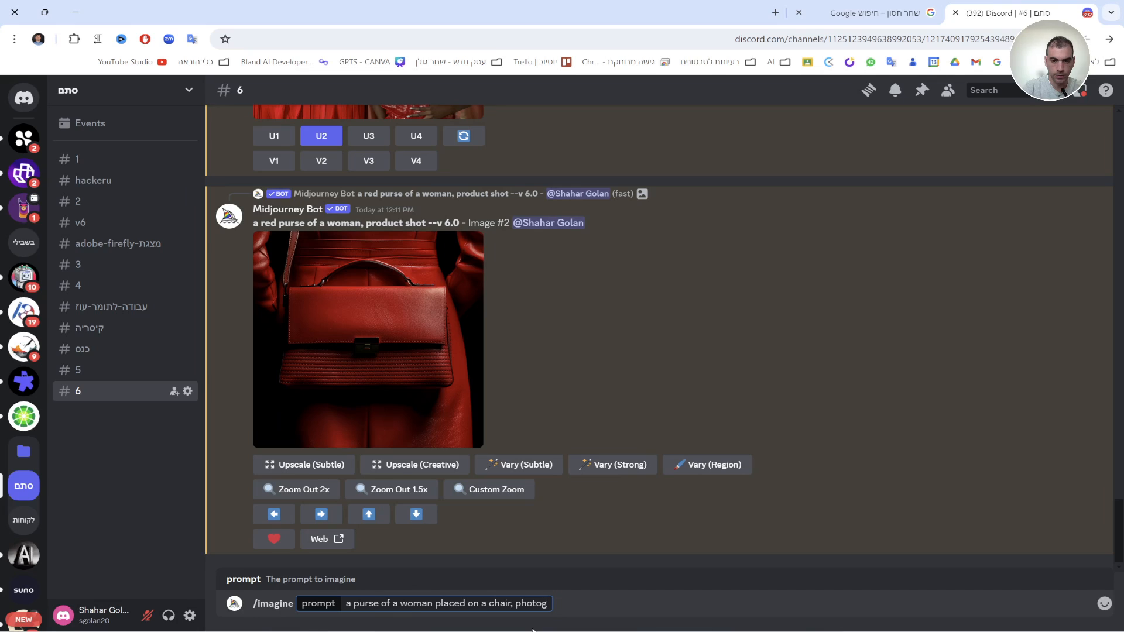
pyautogui.press('BackSpace')
pyautogui.press('BackSpace')
pyautogui.press('BackSpace')
pyautogui.press('BackSpace')
pyautogui.press('BackSpace')
pyautogui.press('BackSpace')
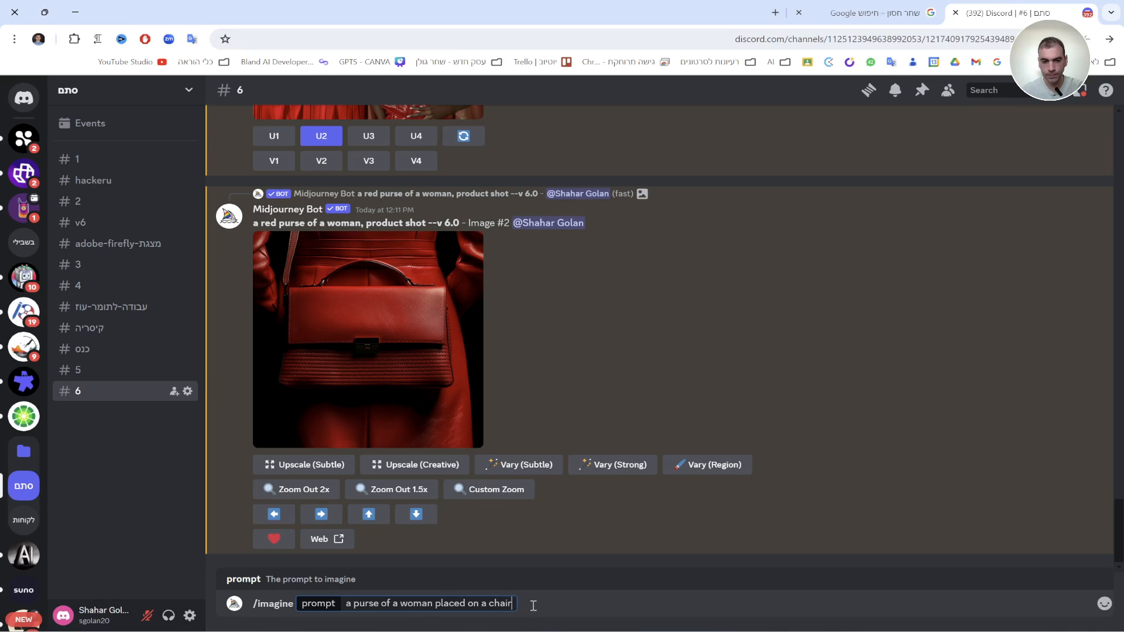
# - Append --cref with the copied link of the upscaled red purse image to the prompt and generate the images
pyautogui.write('--c')
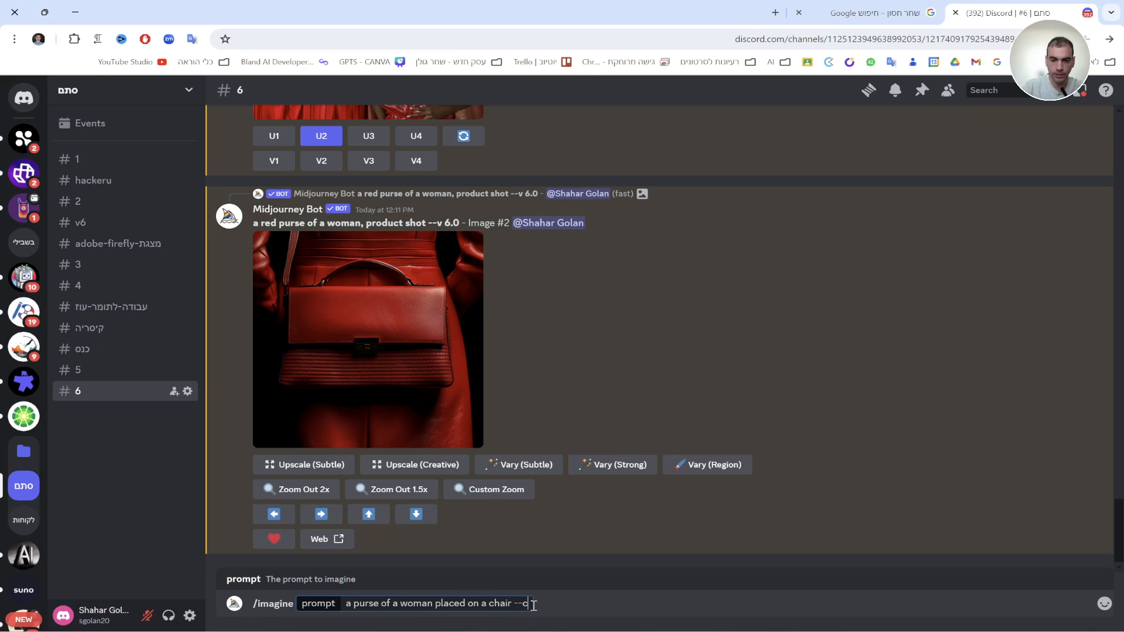
pyautogui.write('ref')
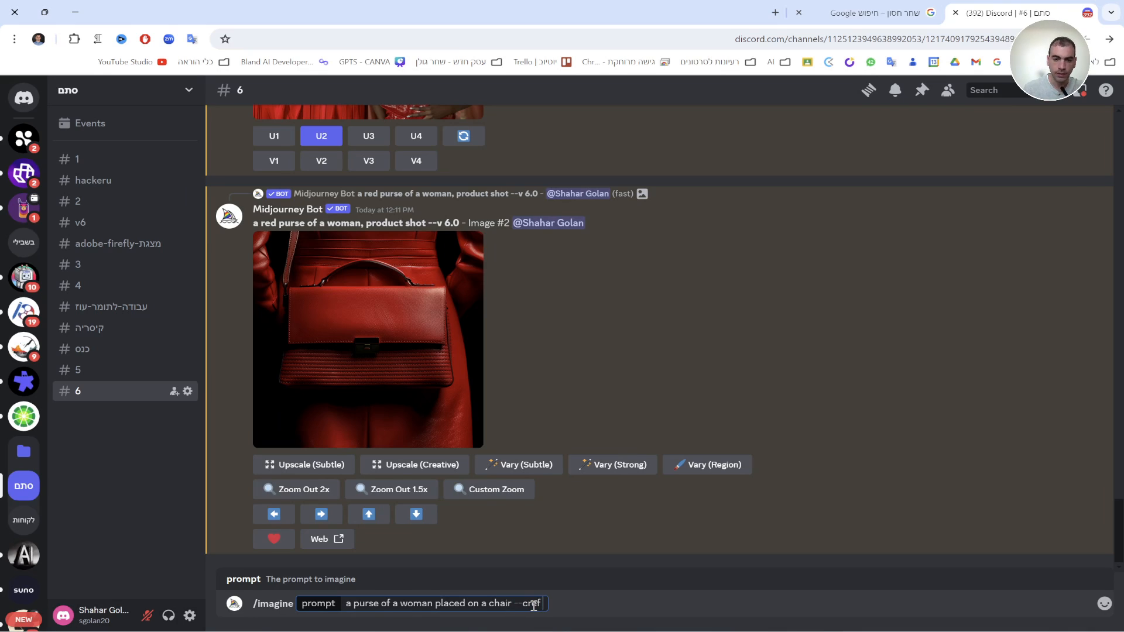
pyautogui.click(349, 254)
pyautogui.rightClick(584, 418)
pyautogui.click(540, 490)
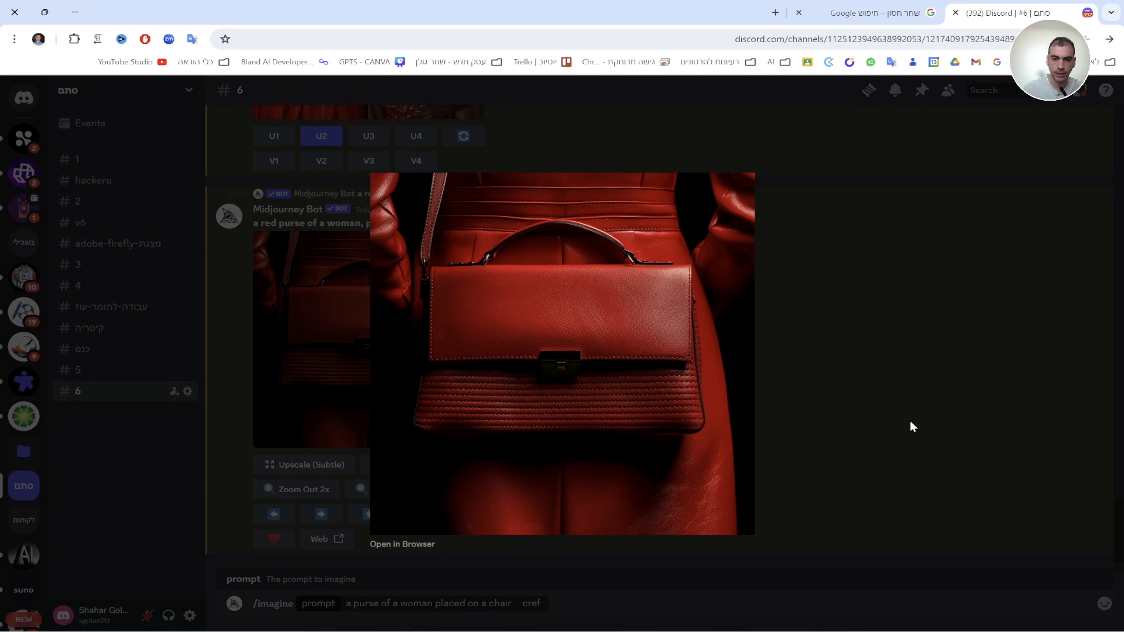
pyautogui.click(911, 426)
pyautogui.click(544, 605)
pyautogui.hotkey('ctrl', 'v')
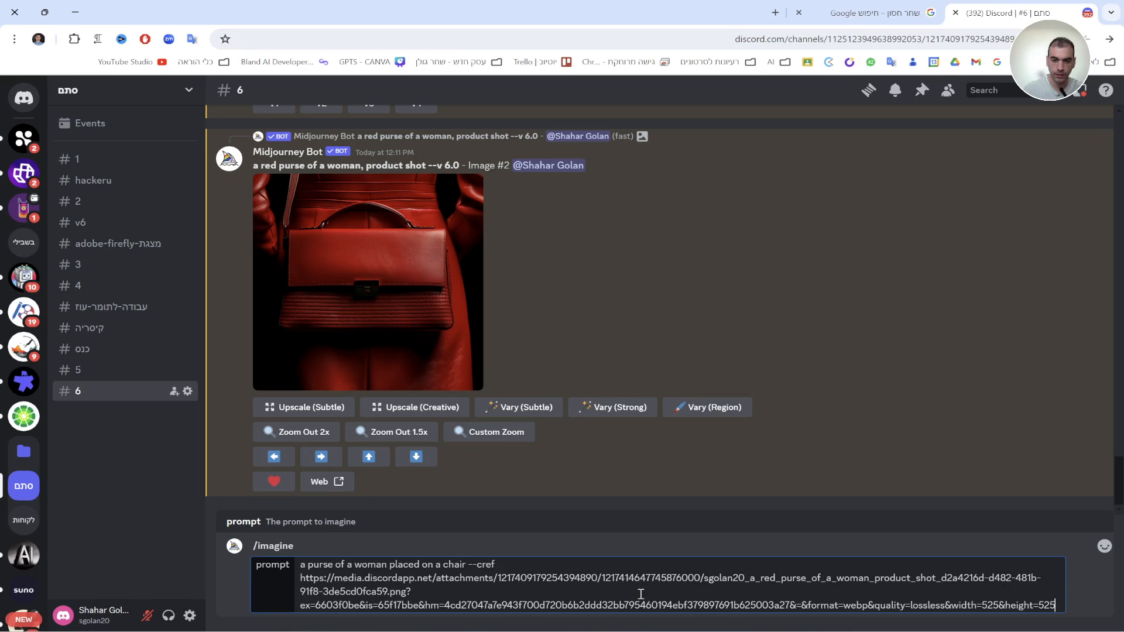
pyautogui.press('Return')
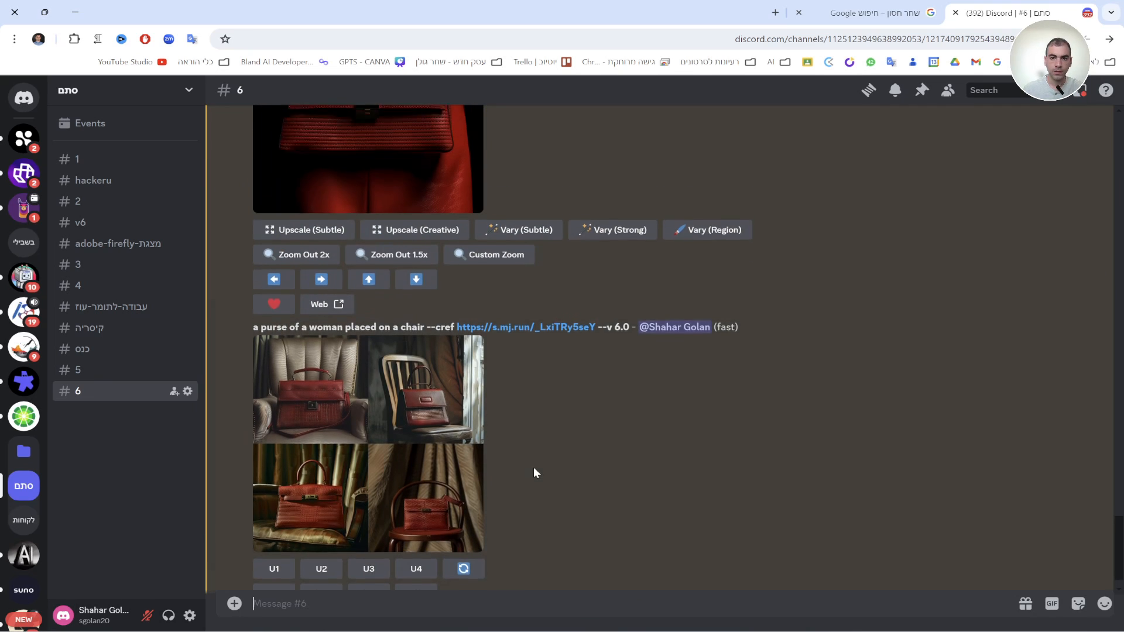
# - View the generated purse-on-a-chair images enlarged and compare them with the upscaled red purse used as reference
pyautogui.click(481, 414)
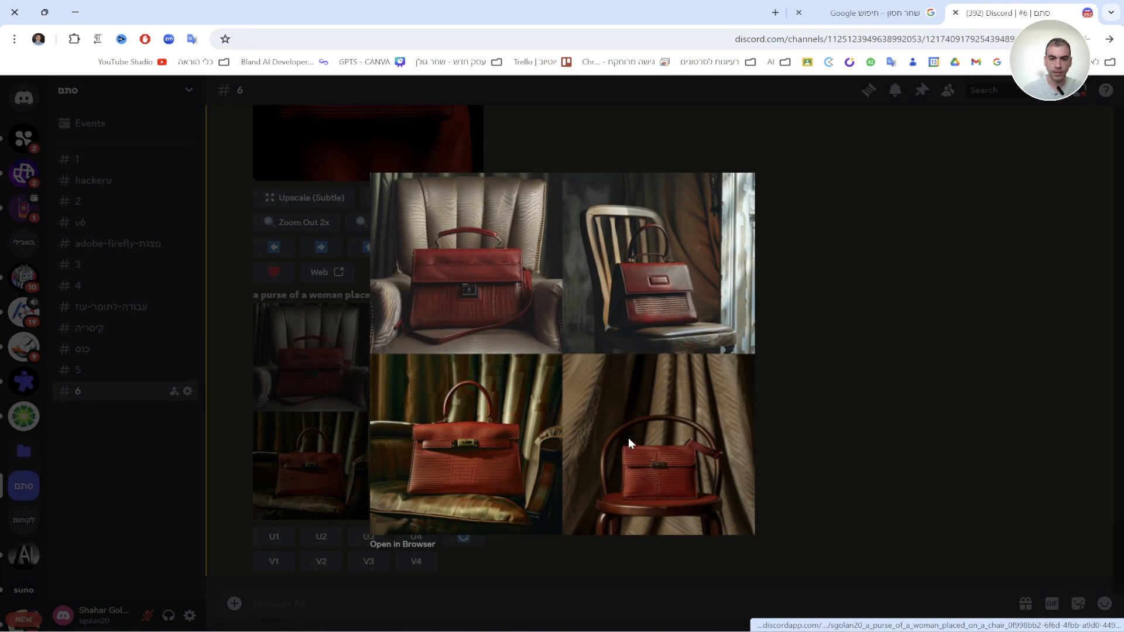
pyautogui.click(875, 379)
pyautogui.scroll(4, 427, 396)
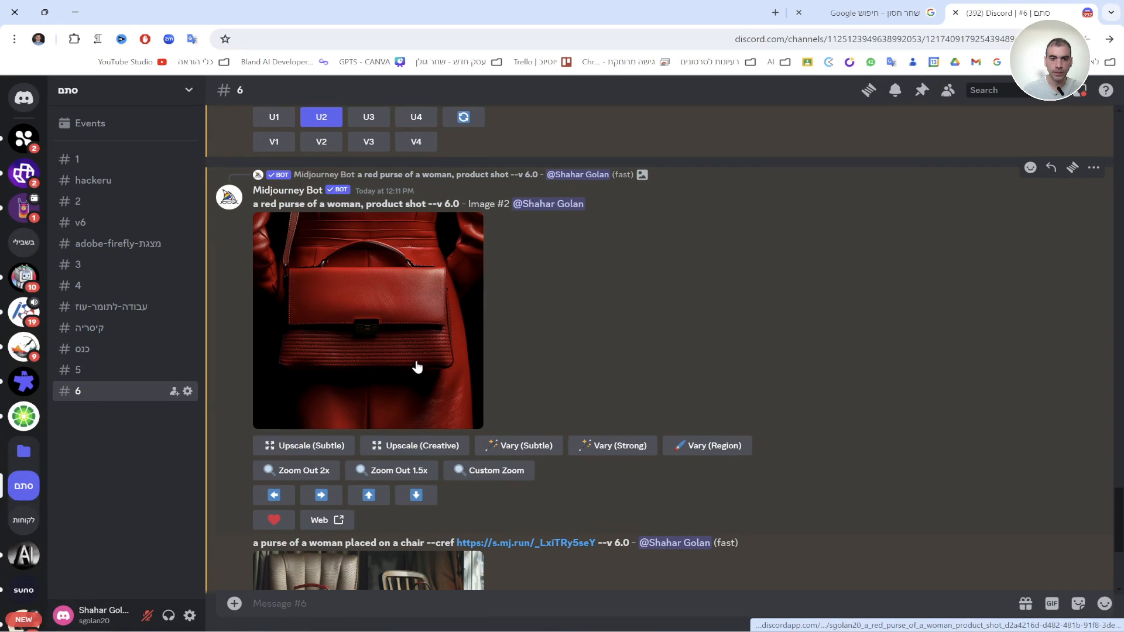
pyautogui.scroll(-3, 433, 404)
pyautogui.click(456, 431)
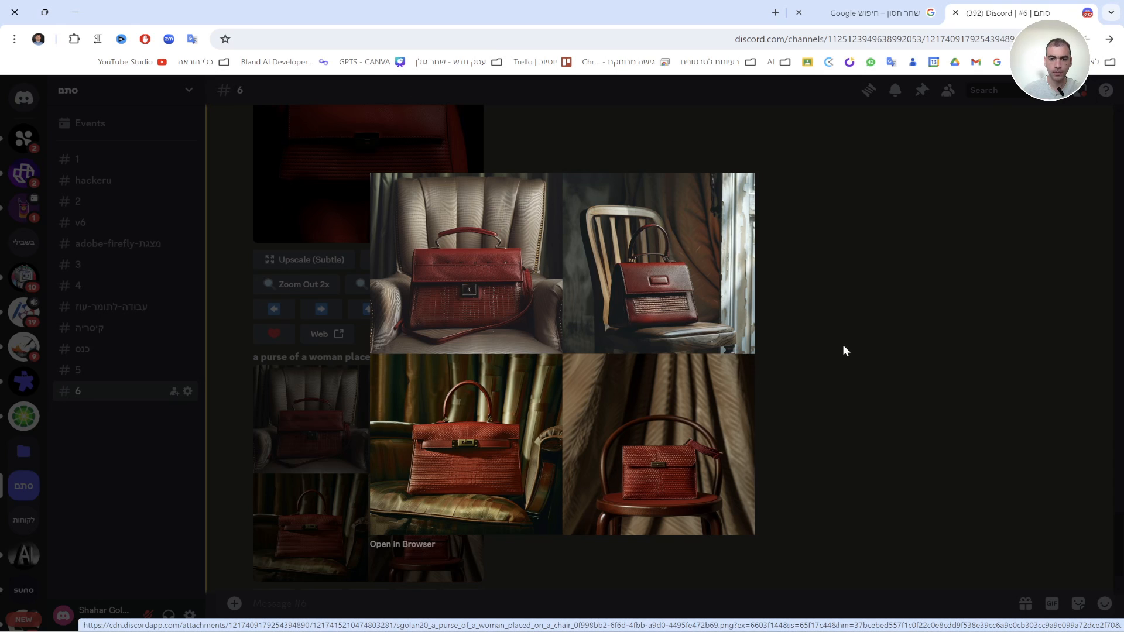
pyautogui.click(877, 315)
pyautogui.scroll(2, 384, 287)
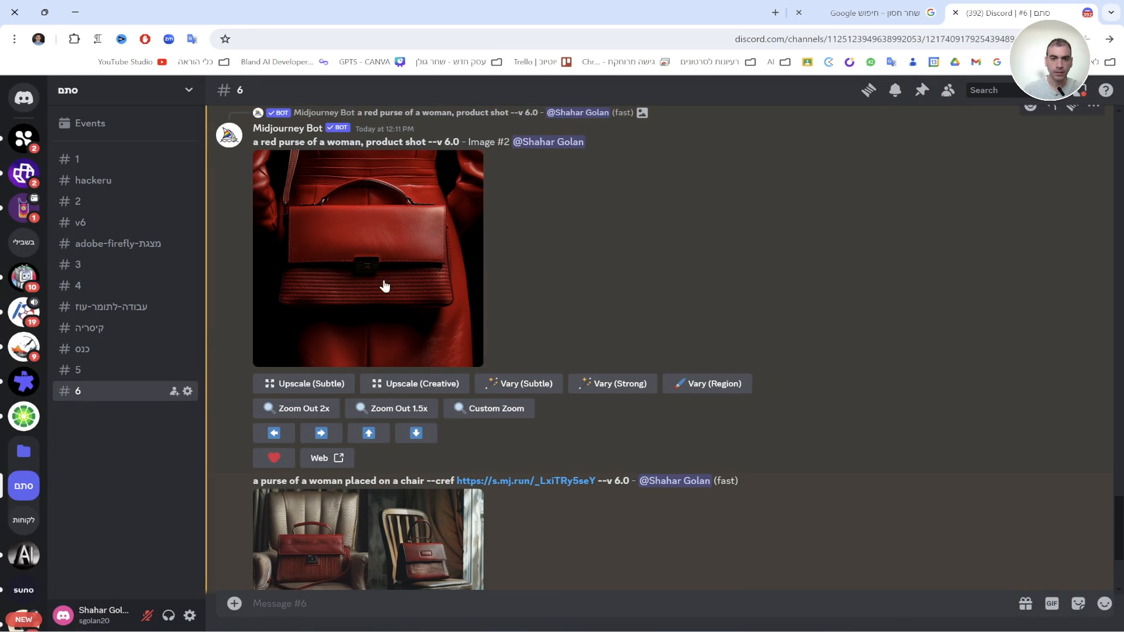
pyautogui.click(391, 559)
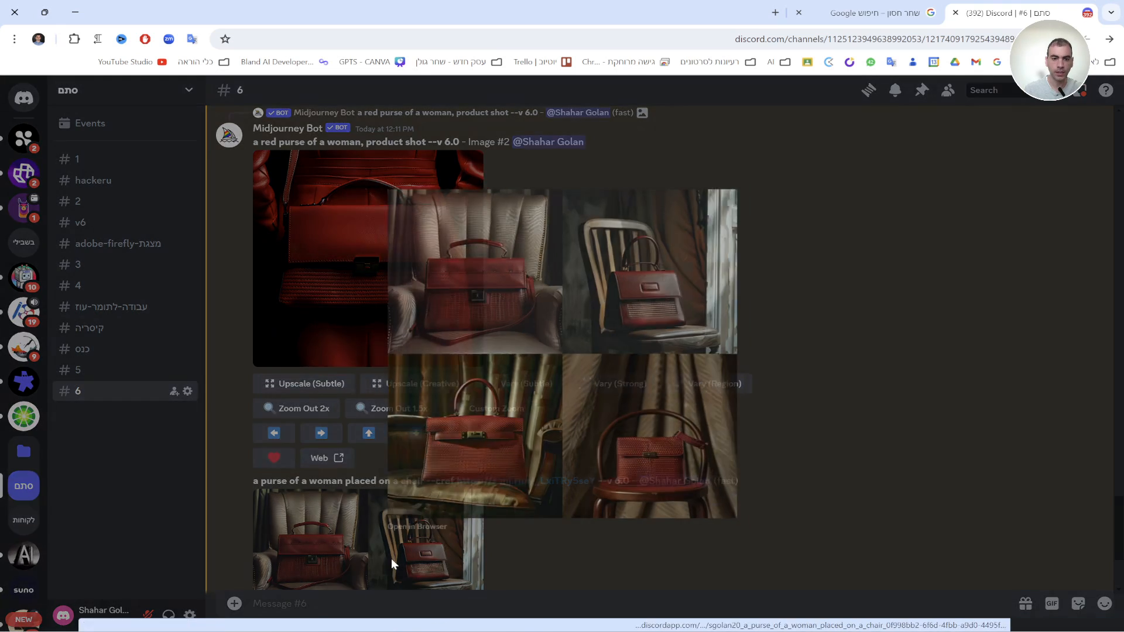
pyautogui.click(325, 252)
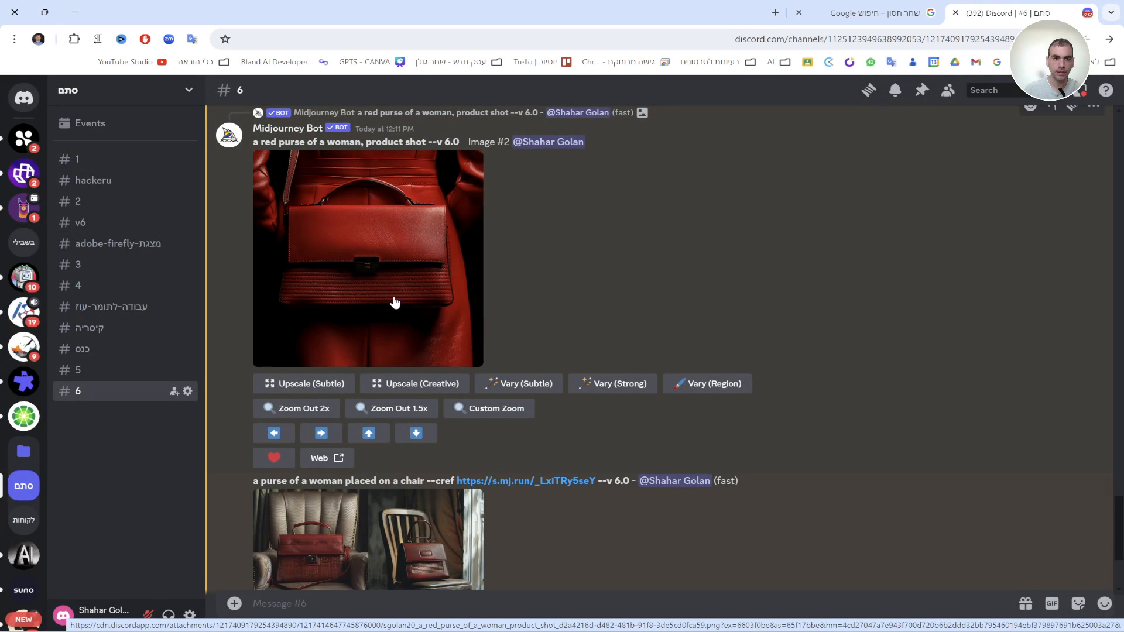
pyautogui.scroll(2, 394, 303)
pyautogui.scroll(-3, 403, 416)
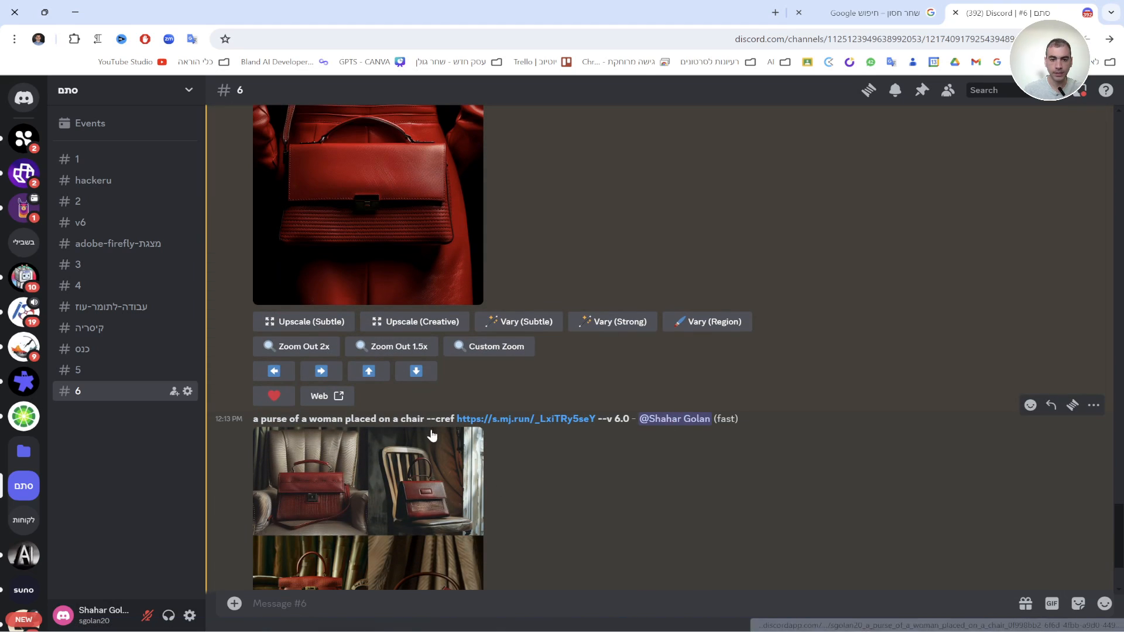
# - Check the word "purse" and the --cref link in the chair prompt, and compare the bags' details with the reference purse again
pyautogui.doubleClick(272, 419)
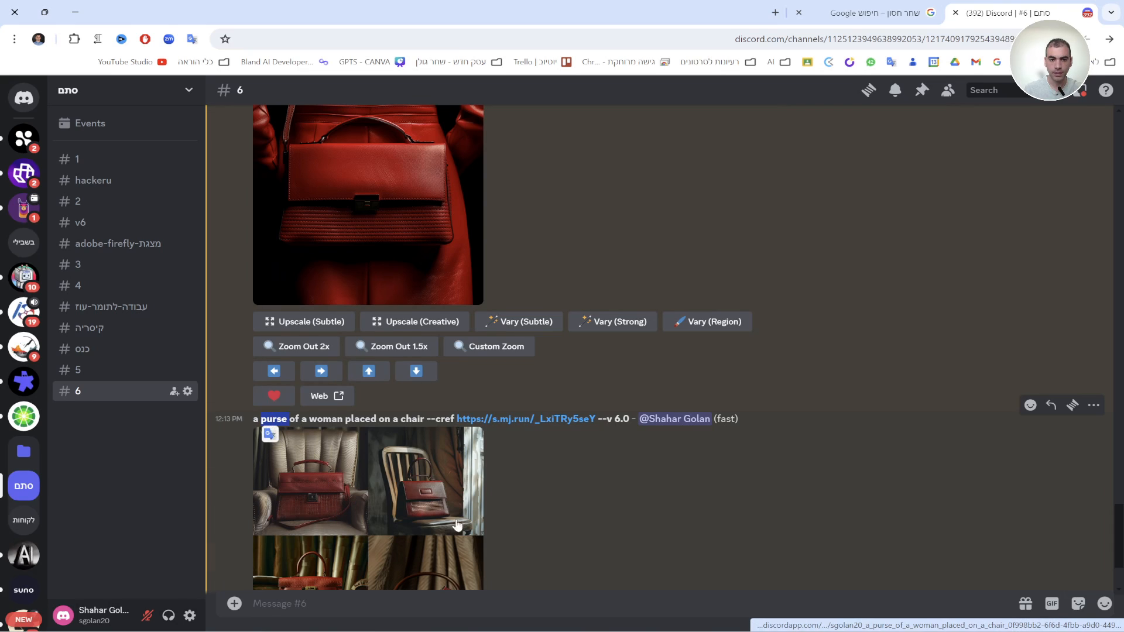
pyautogui.click(641, 520)
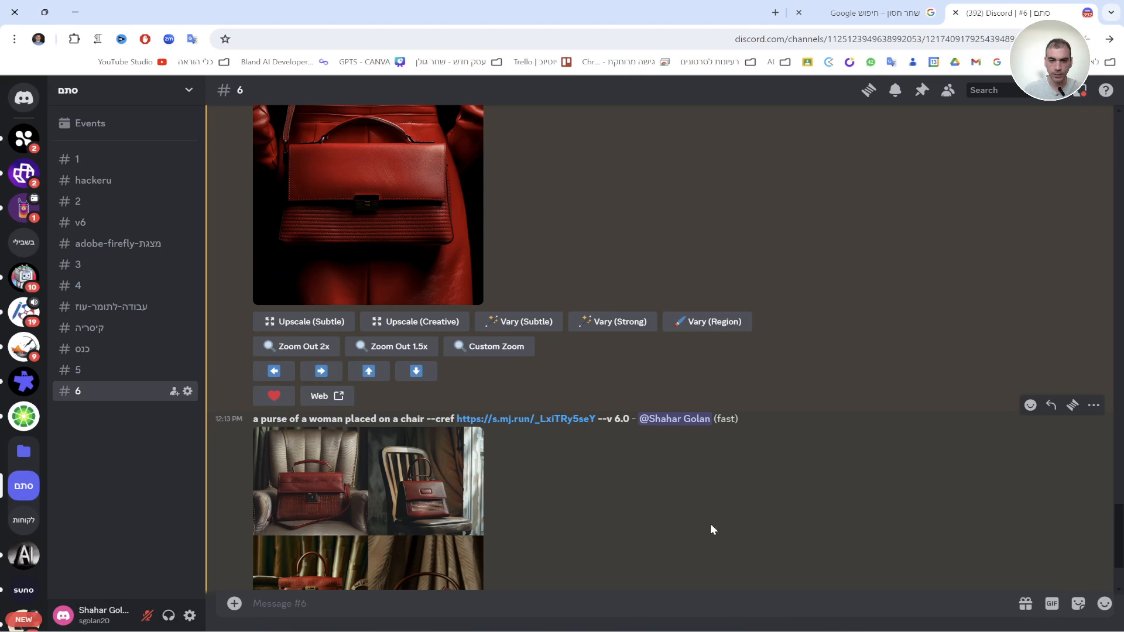
pyautogui.scroll(3, 373, 490)
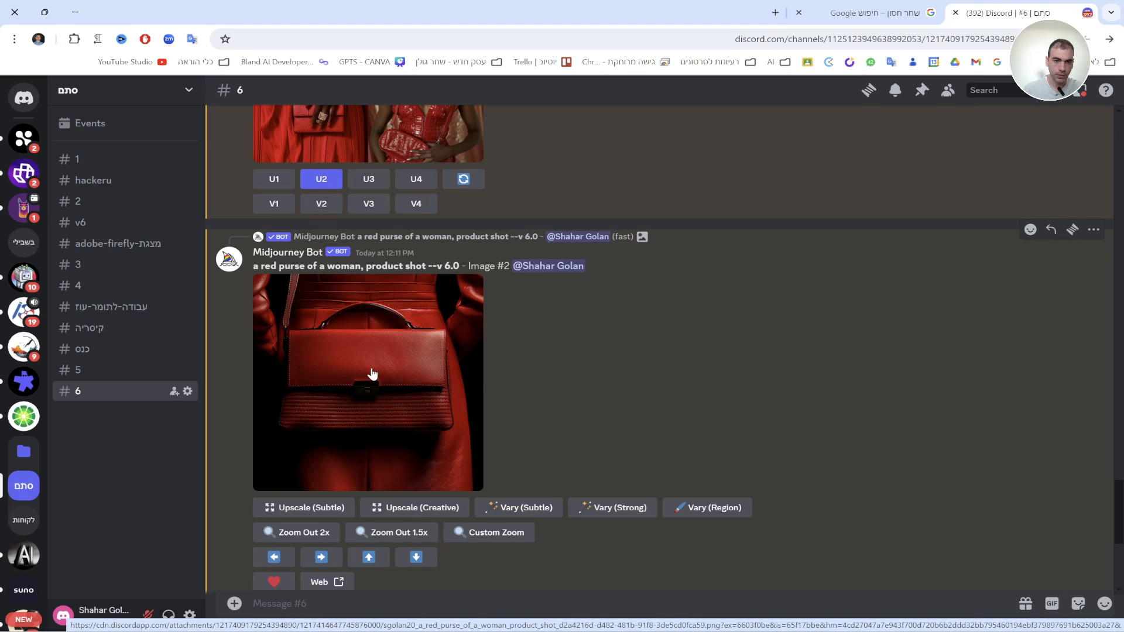
pyautogui.scroll(-1, 447, 410)
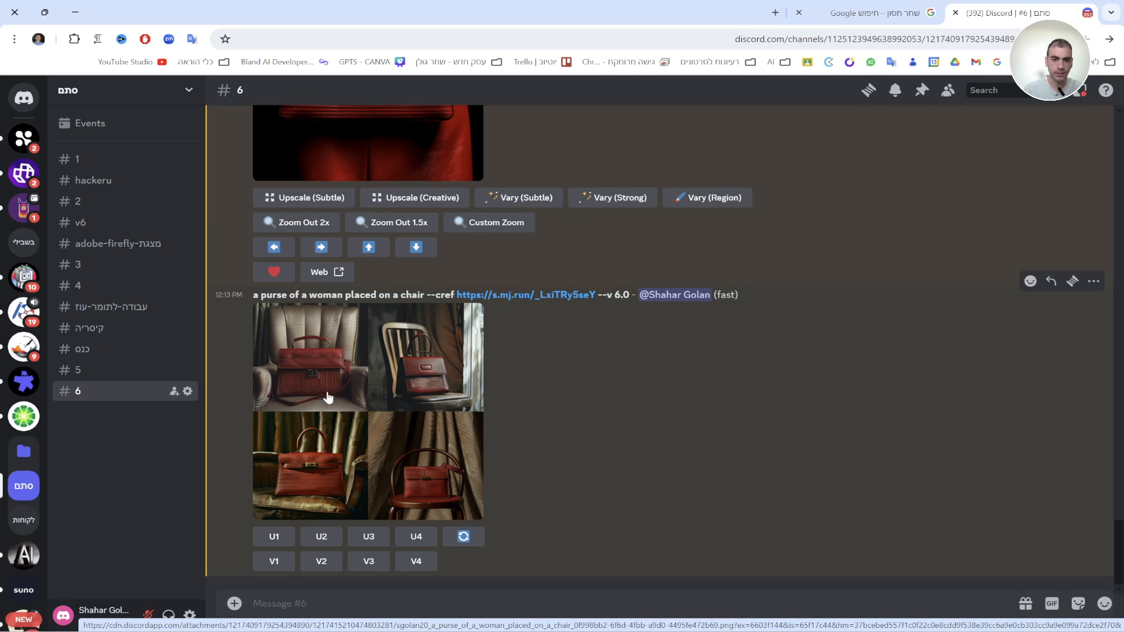
pyautogui.scroll(3, 339, 398)
pyautogui.scroll(1, 373, 409)
pyautogui.scroll(-2, 372, 422)
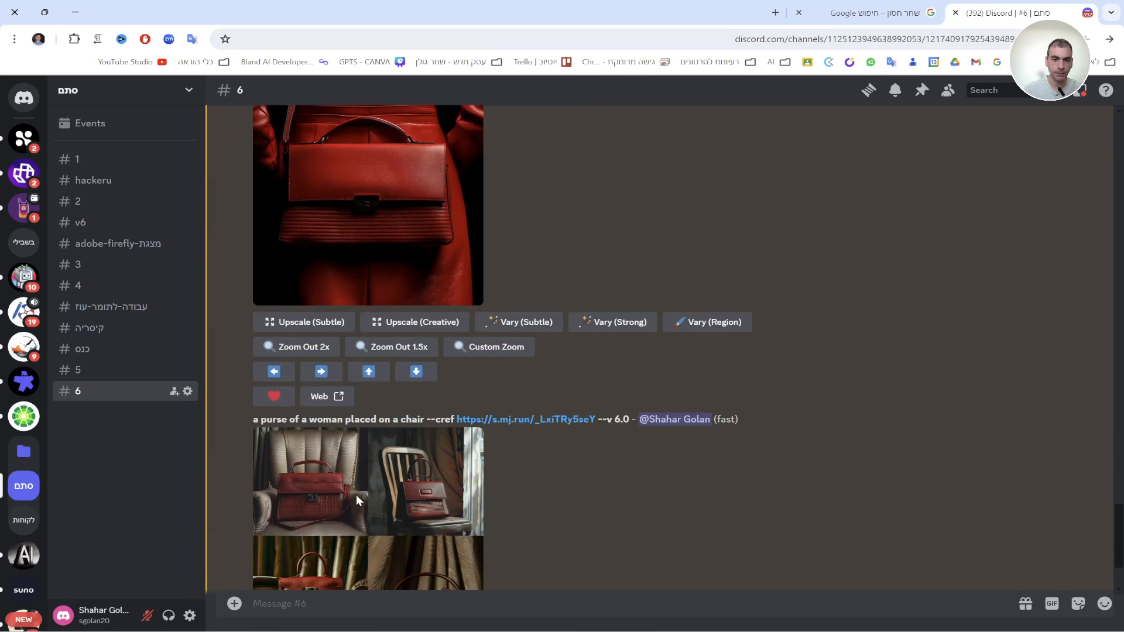
pyautogui.click(534, 419)
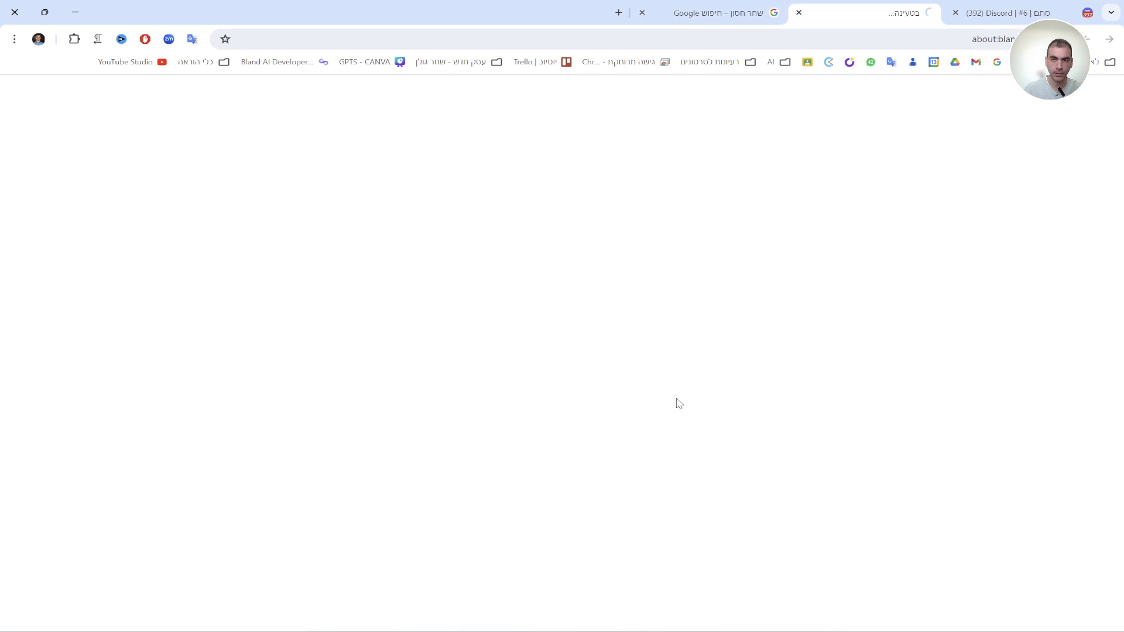
pyautogui.click(799, 12)
pyautogui.scroll(-2, 426, 432)
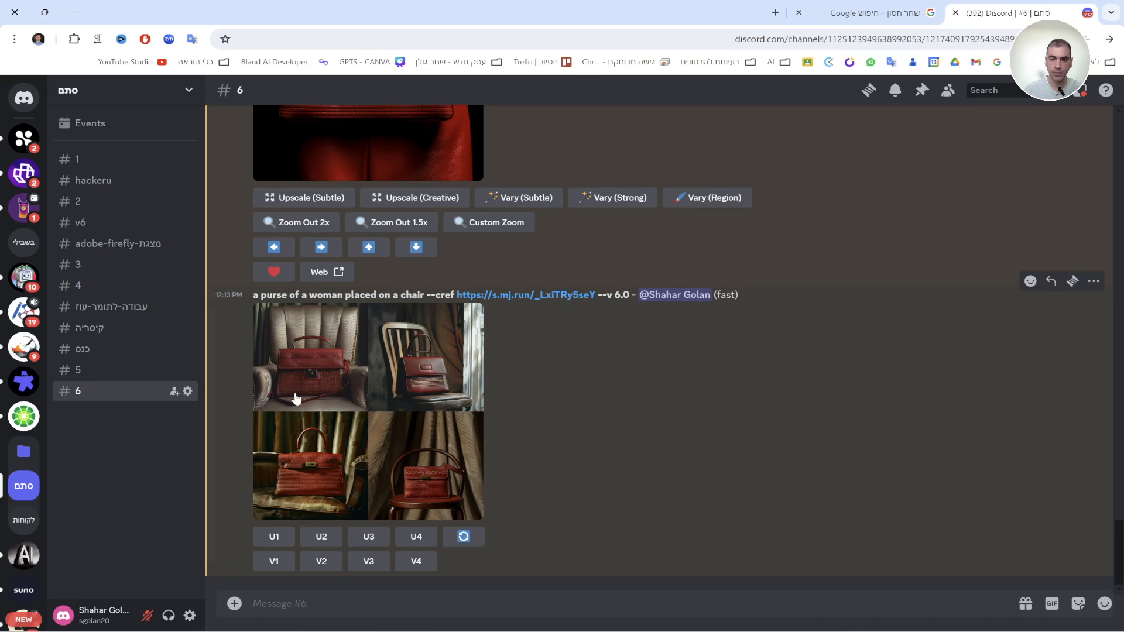
pyautogui.scroll(2, 447, 456)
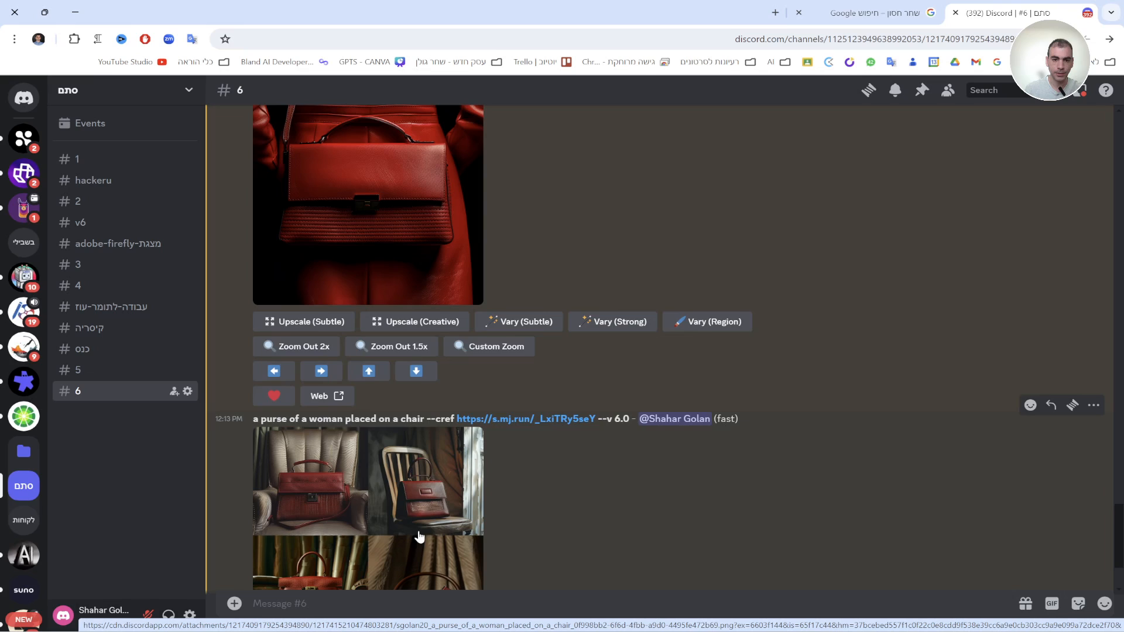
pyautogui.scroll(-2, 421, 530)
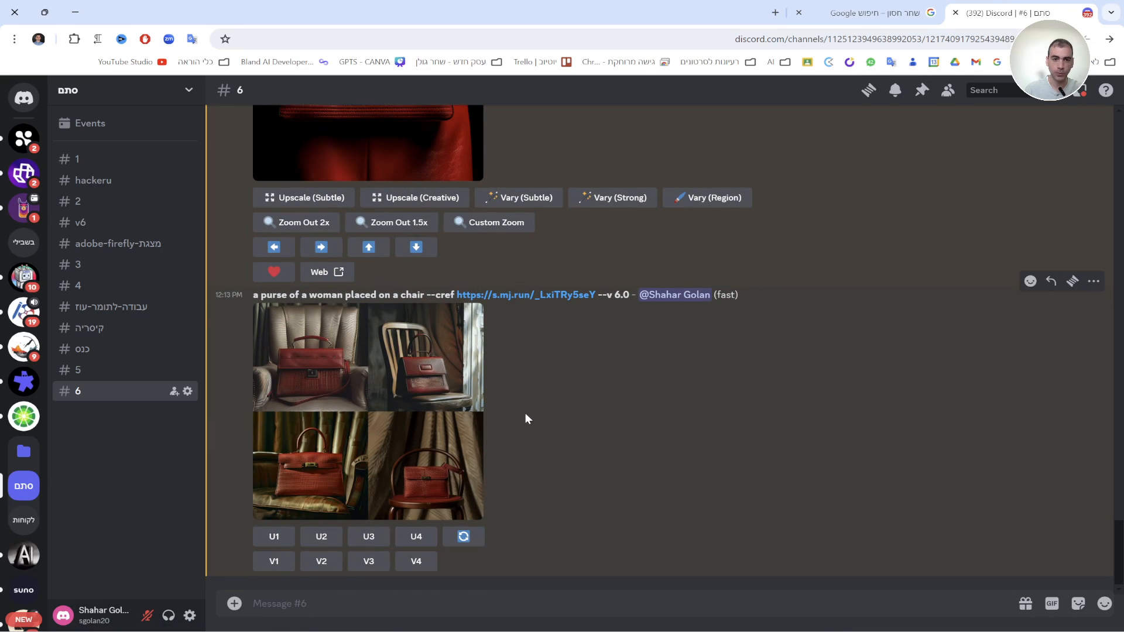